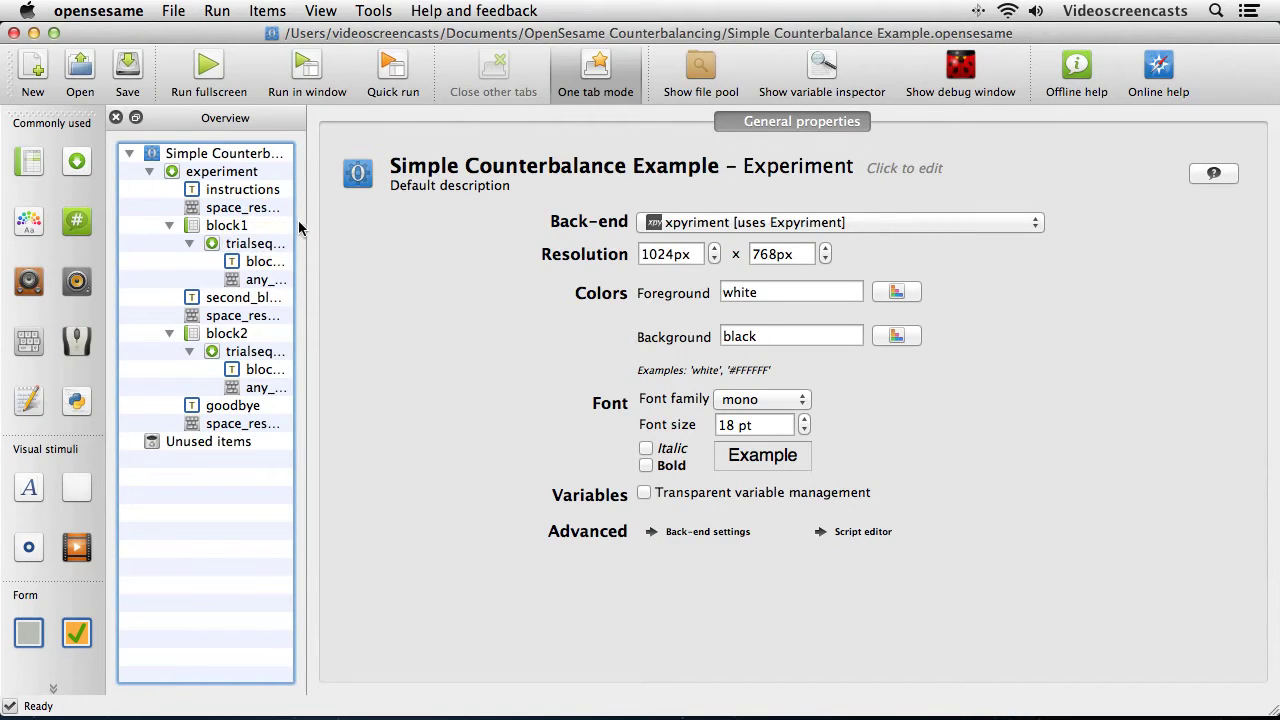
# Step: Review the block1, second_block_instructions, space_response, block2 and goodbye items of the experiment in order
pyautogui.click(248, 230)
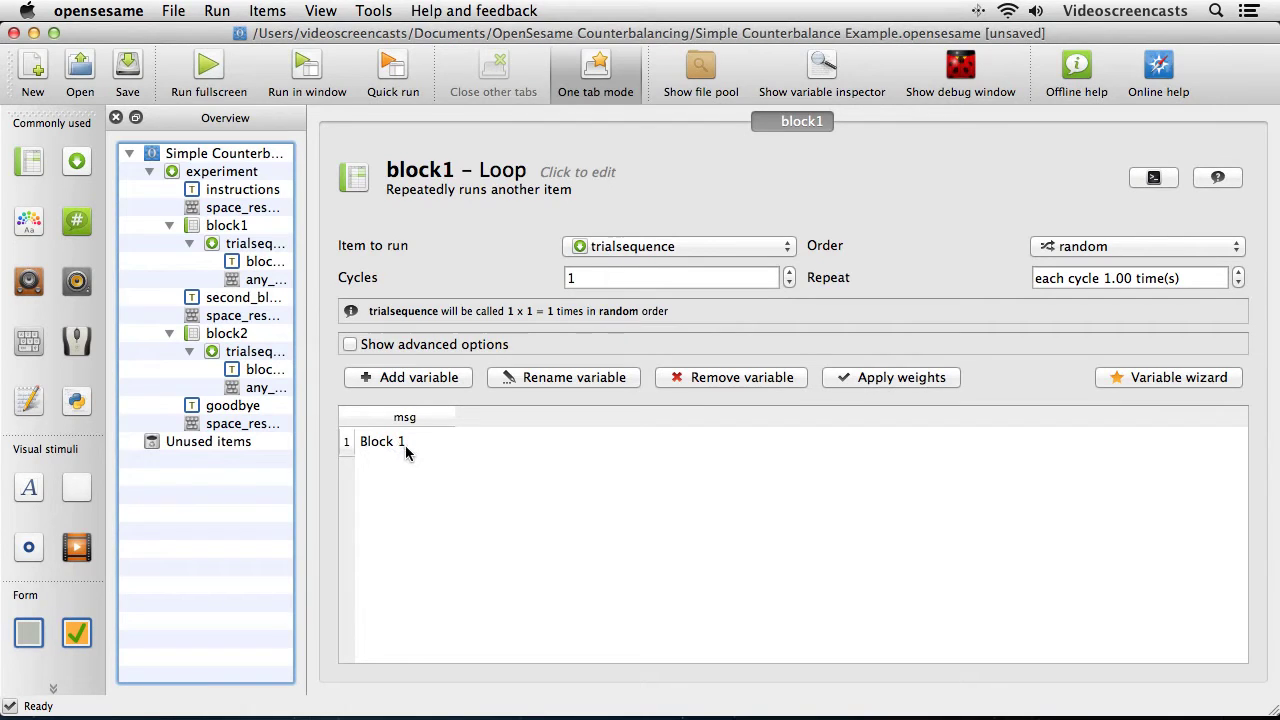
pyautogui.click(247, 304)
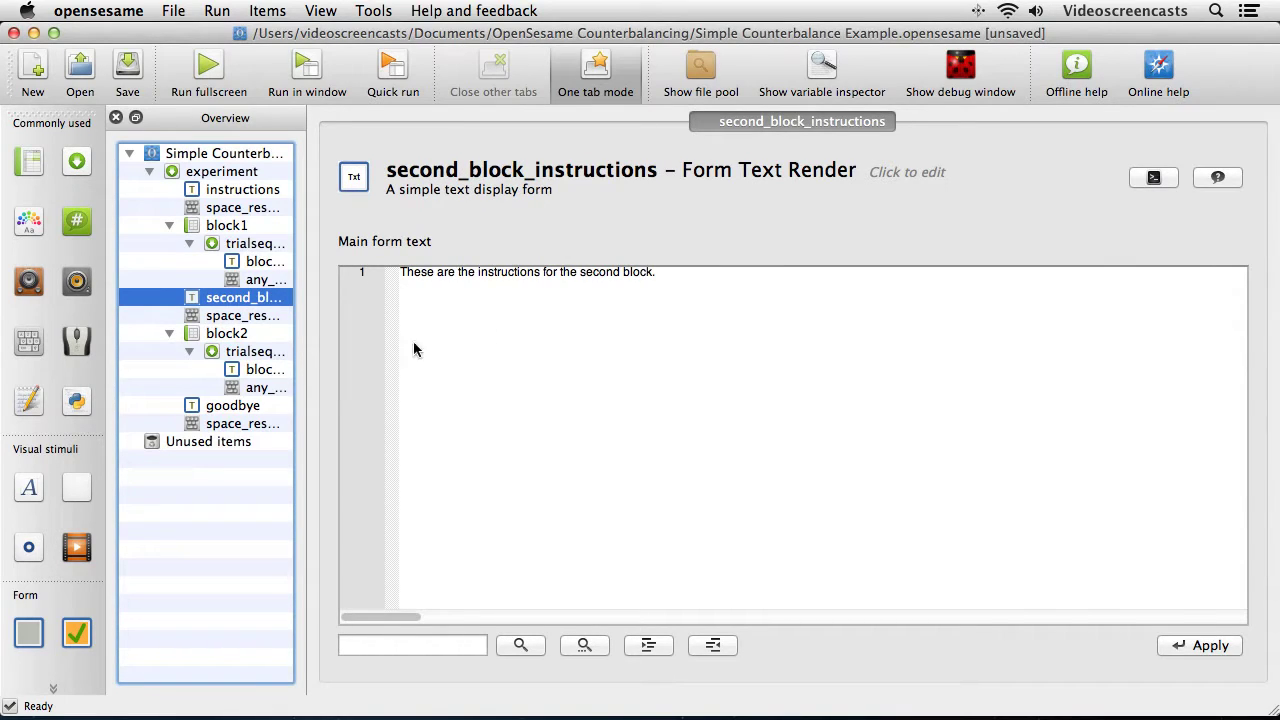
pyautogui.click(258, 317)
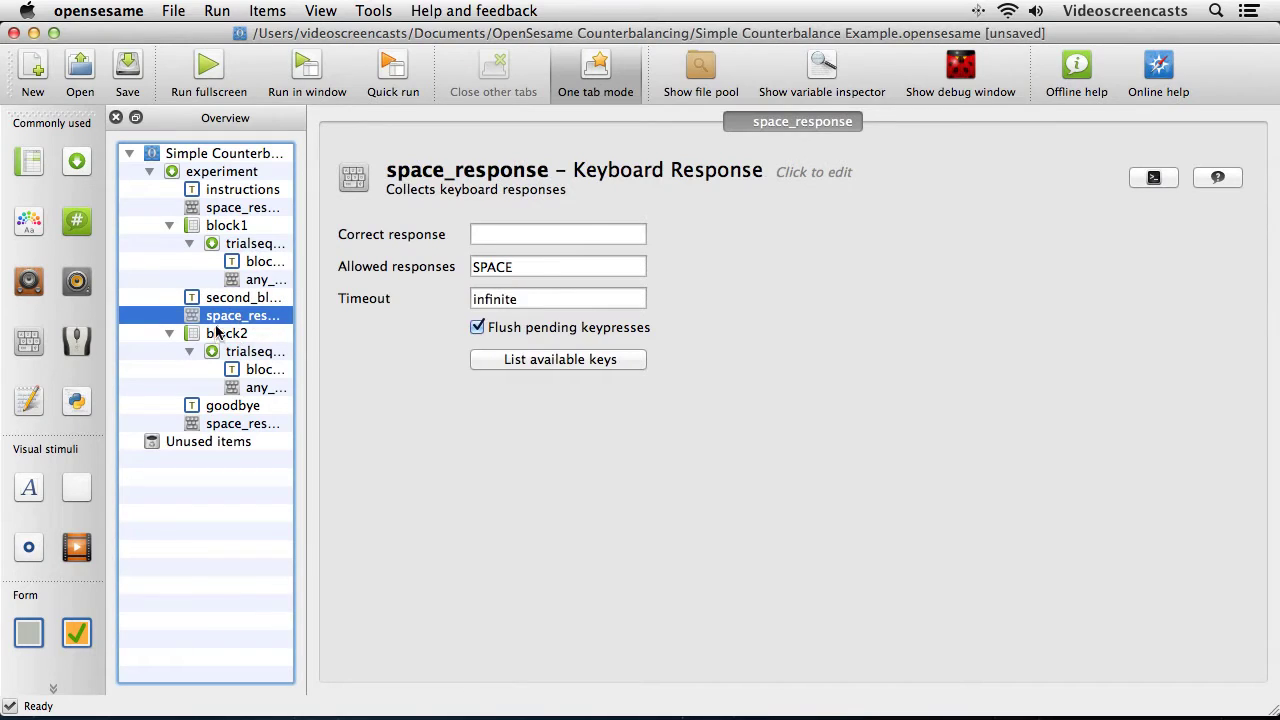
pyautogui.click(236, 336)
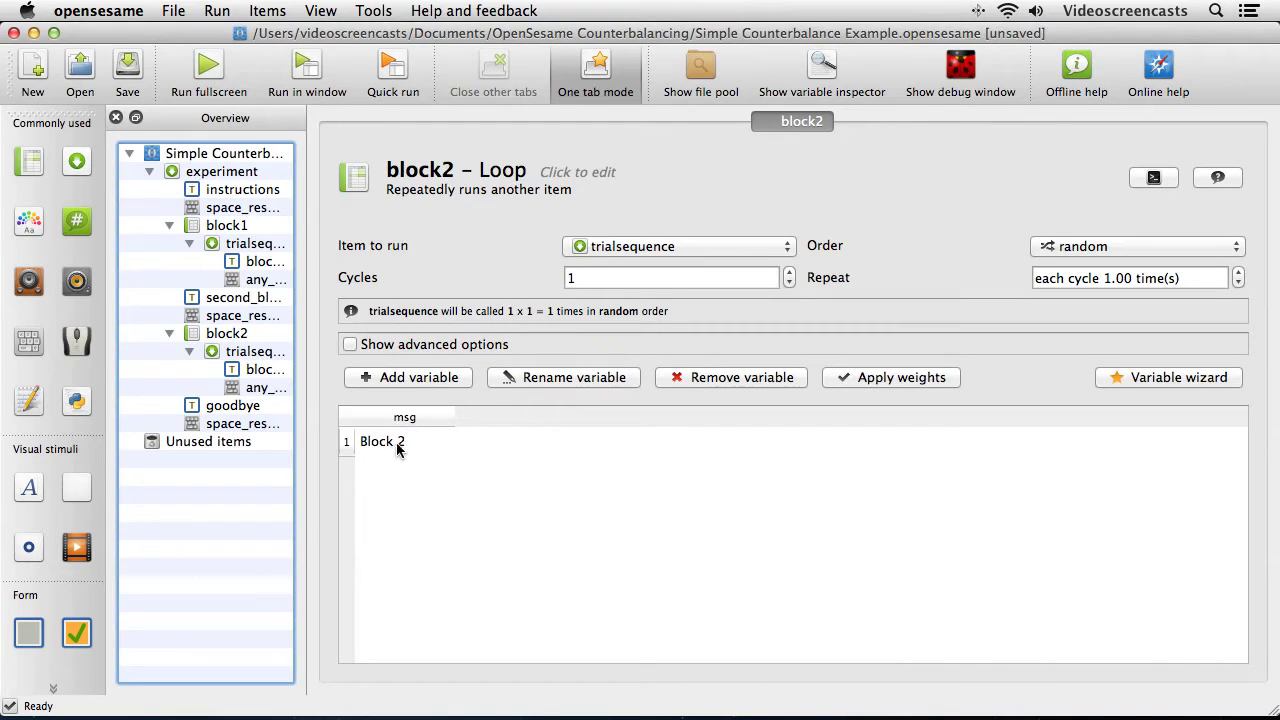
pyautogui.click(234, 408)
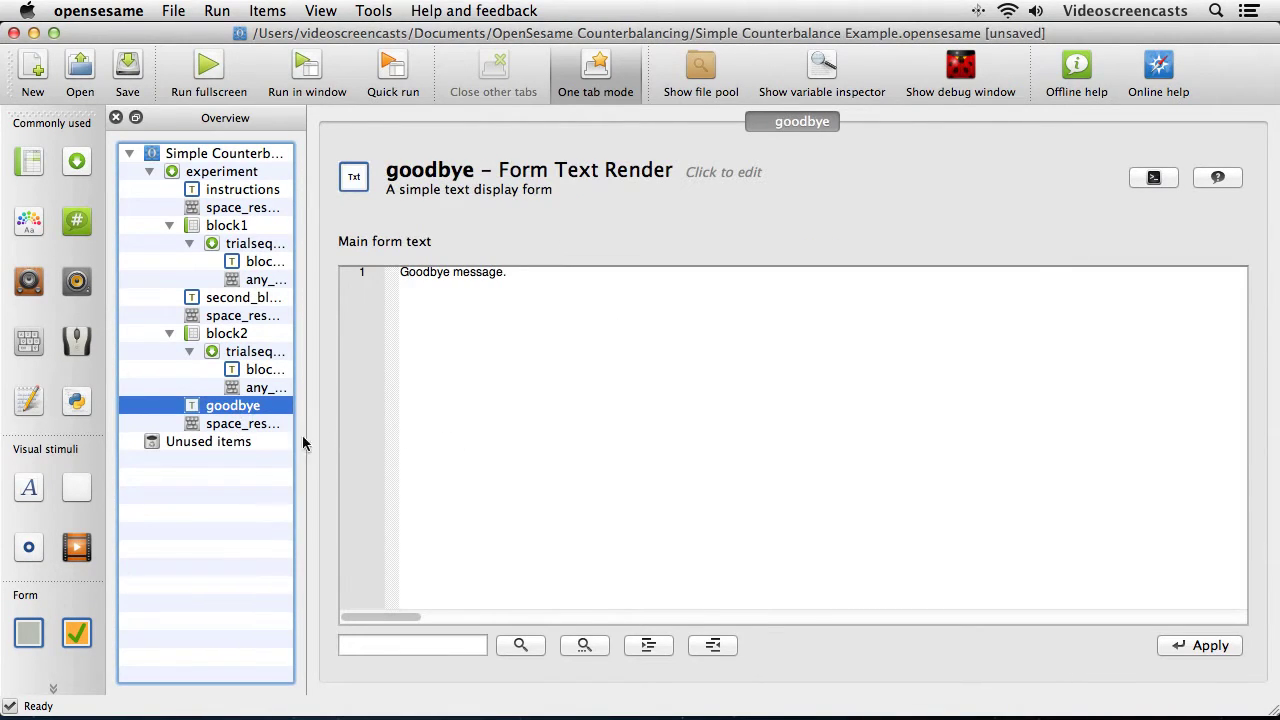
pyautogui.click(255, 425)
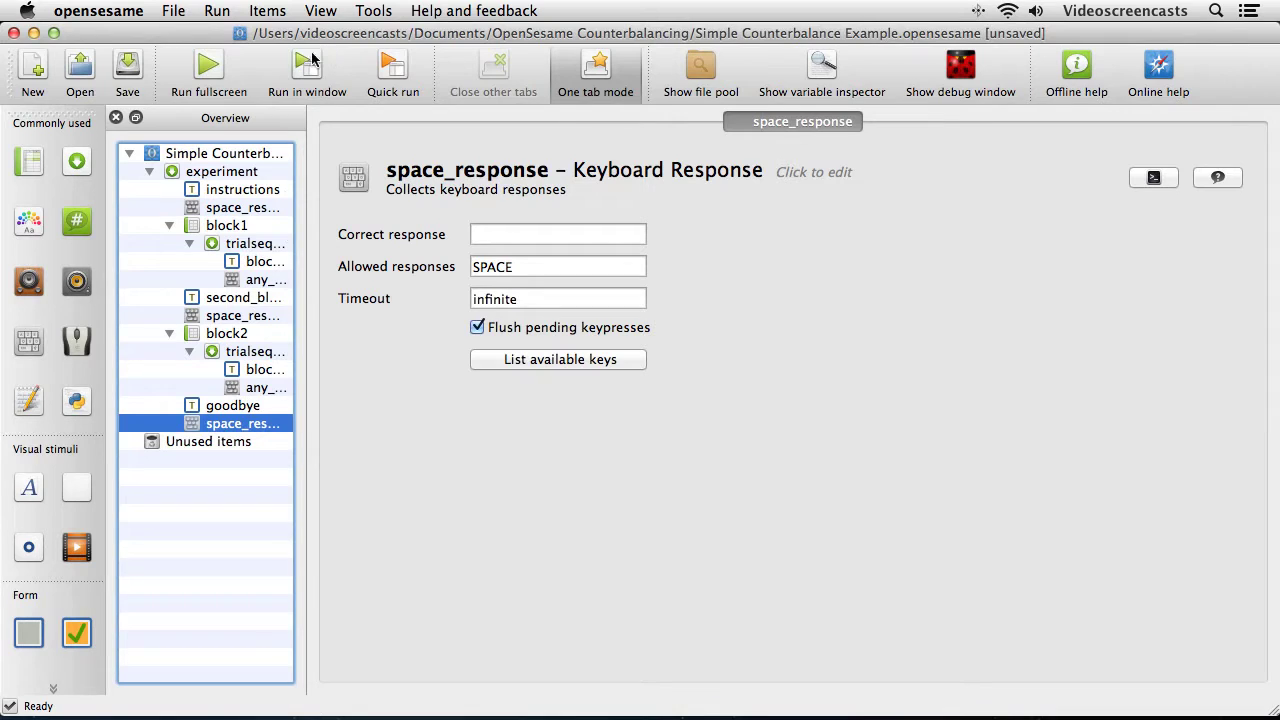
# Step: Run the experiment in a window as subject number 1, replacing the existing logfile subject-1.csv
pyautogui.click(336, 90)
pyautogui.write('1')
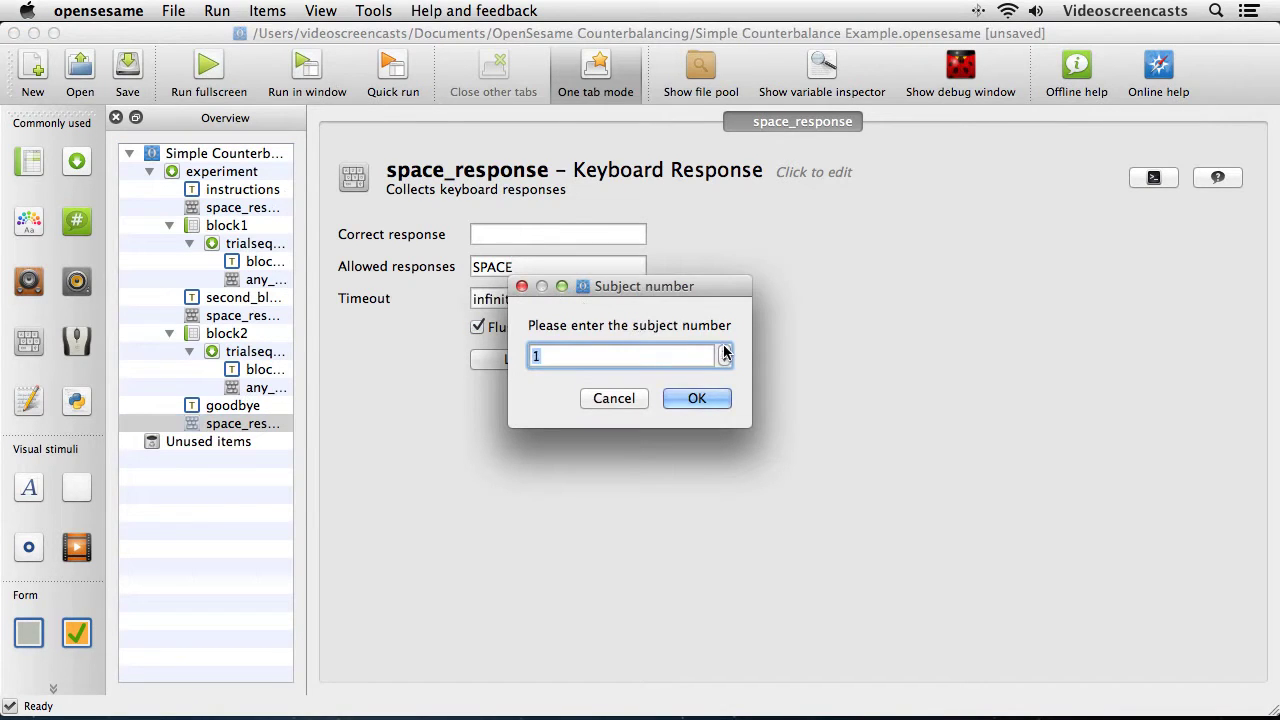
pyautogui.click(703, 398)
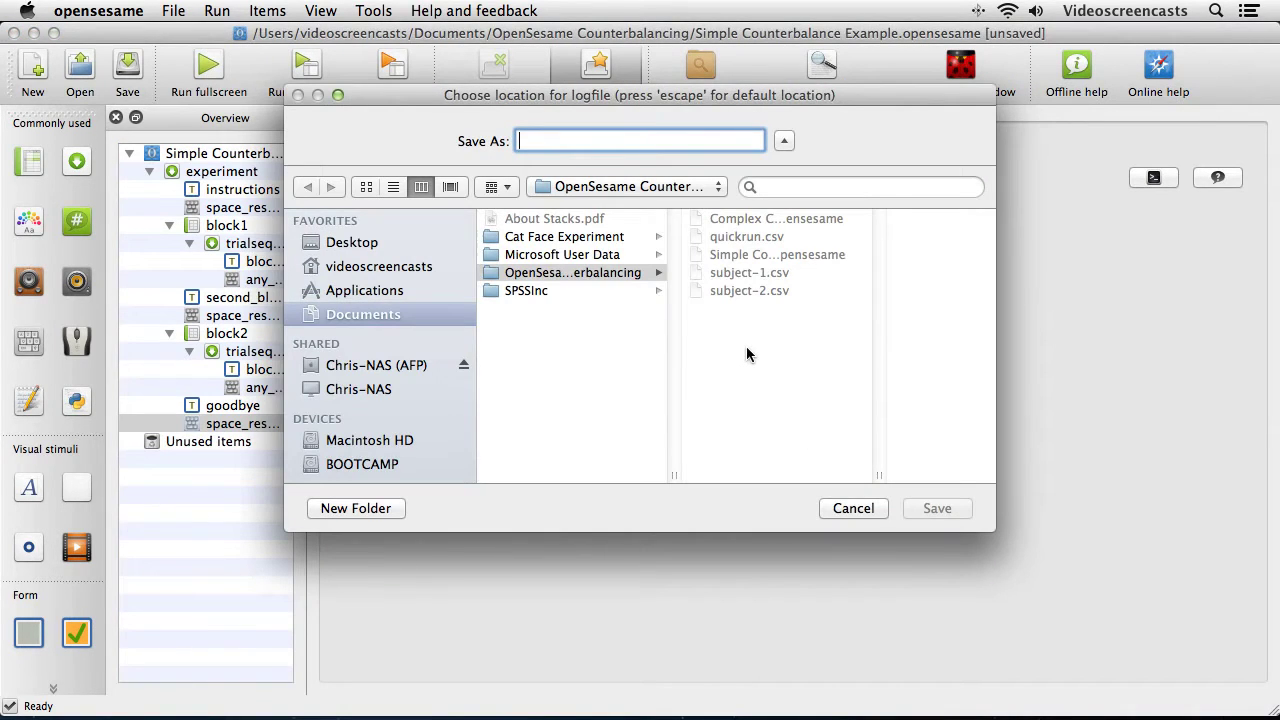
pyautogui.click(749, 272)
pyautogui.press('Return')
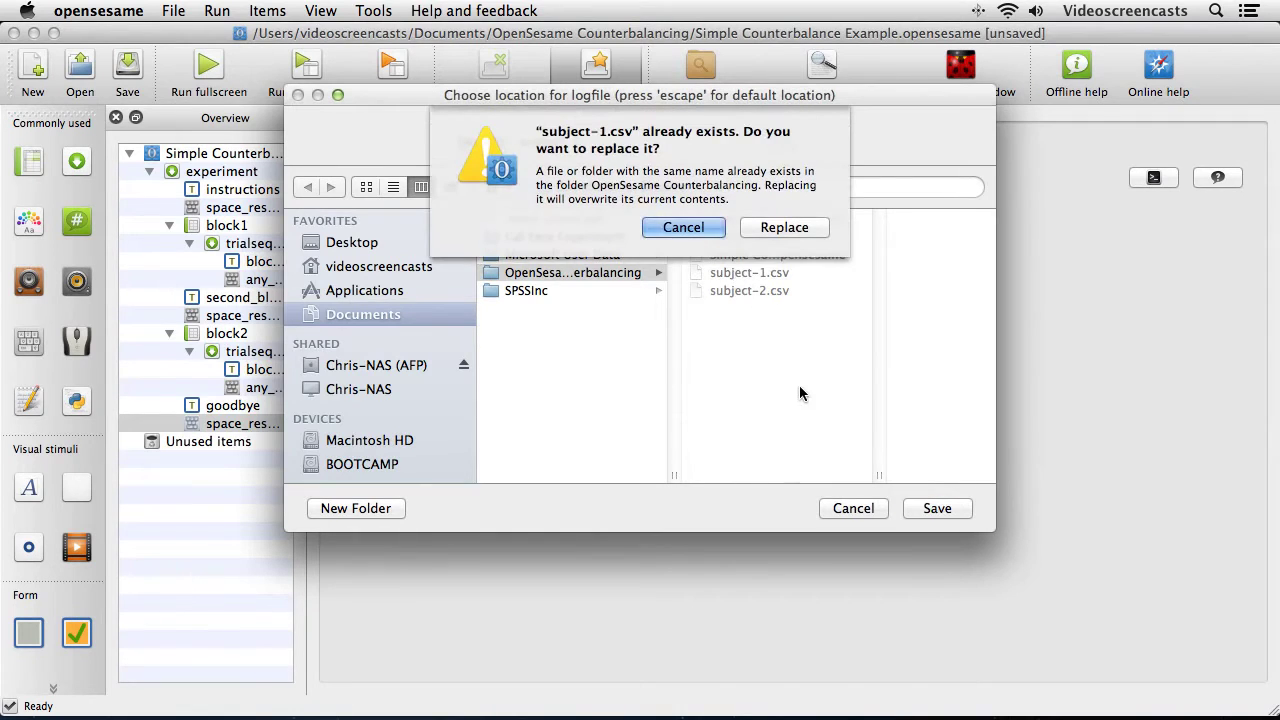
pyautogui.click(770, 226)
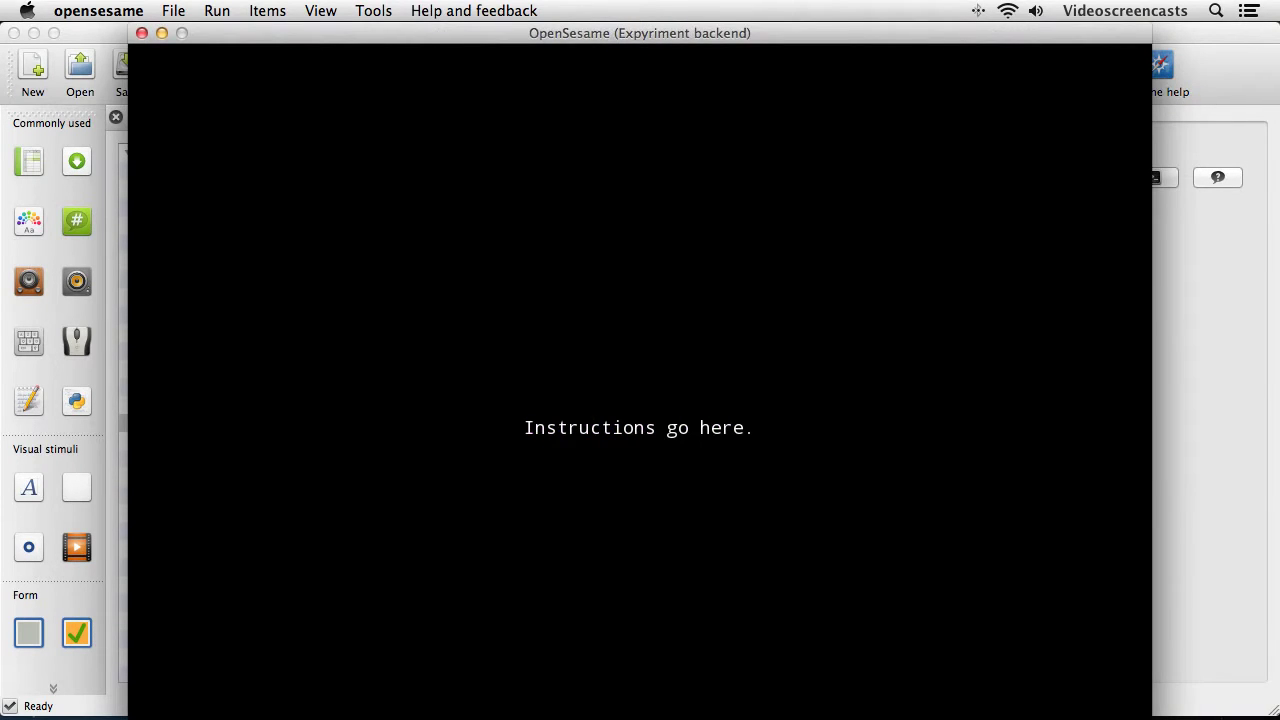
# Step: Advance through every screen of the test run to its end and decline copying the logfile to the file pool
pyautogui.press('space')
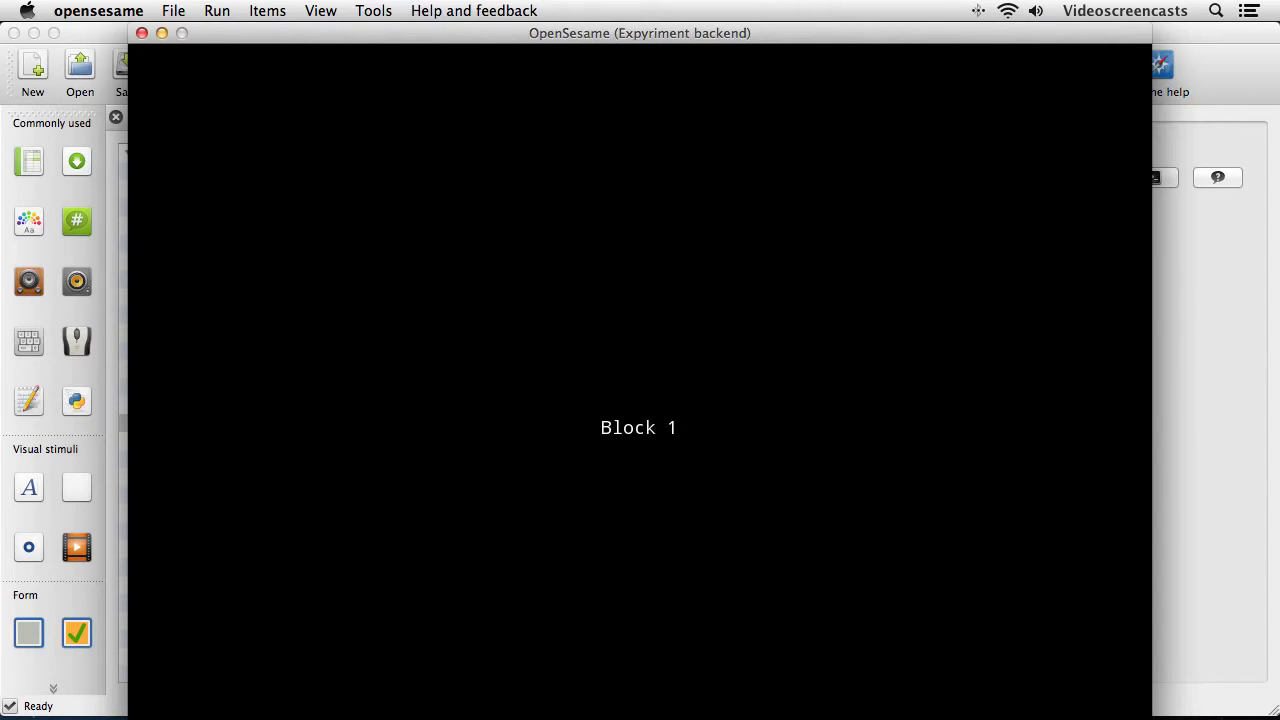
pyautogui.press('space')
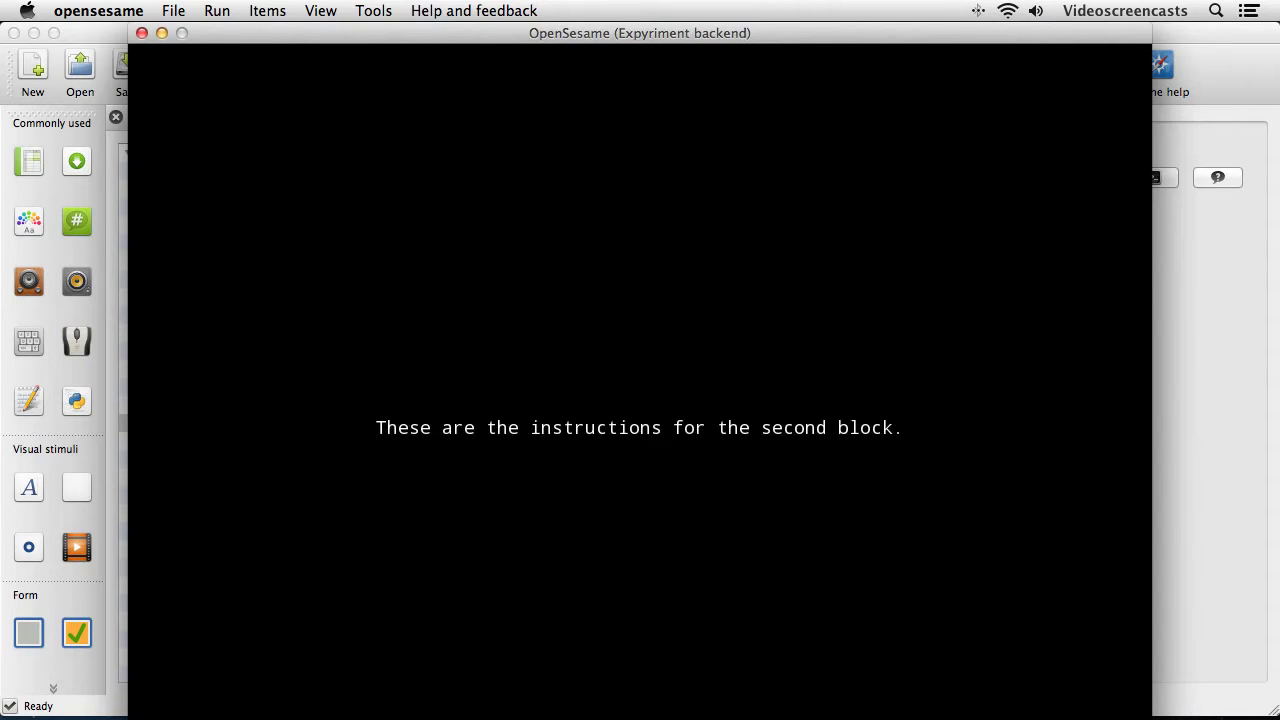
pyautogui.press('space')
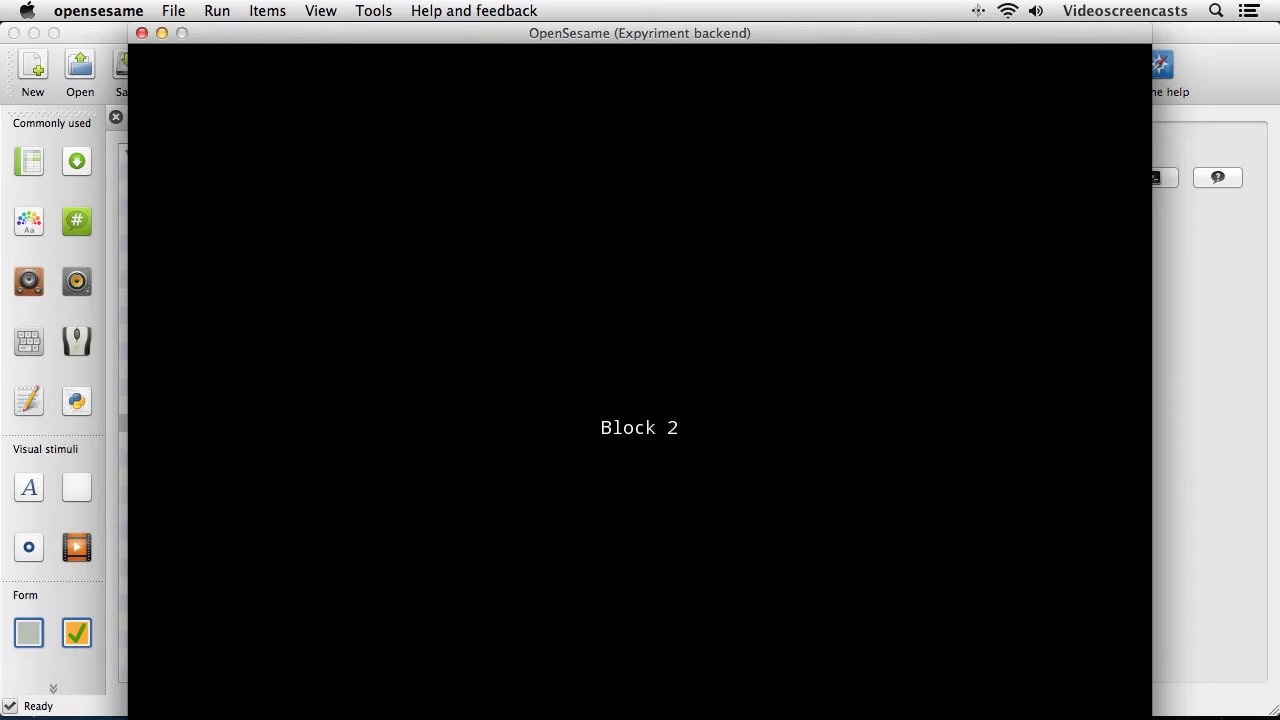
pyautogui.press('space')
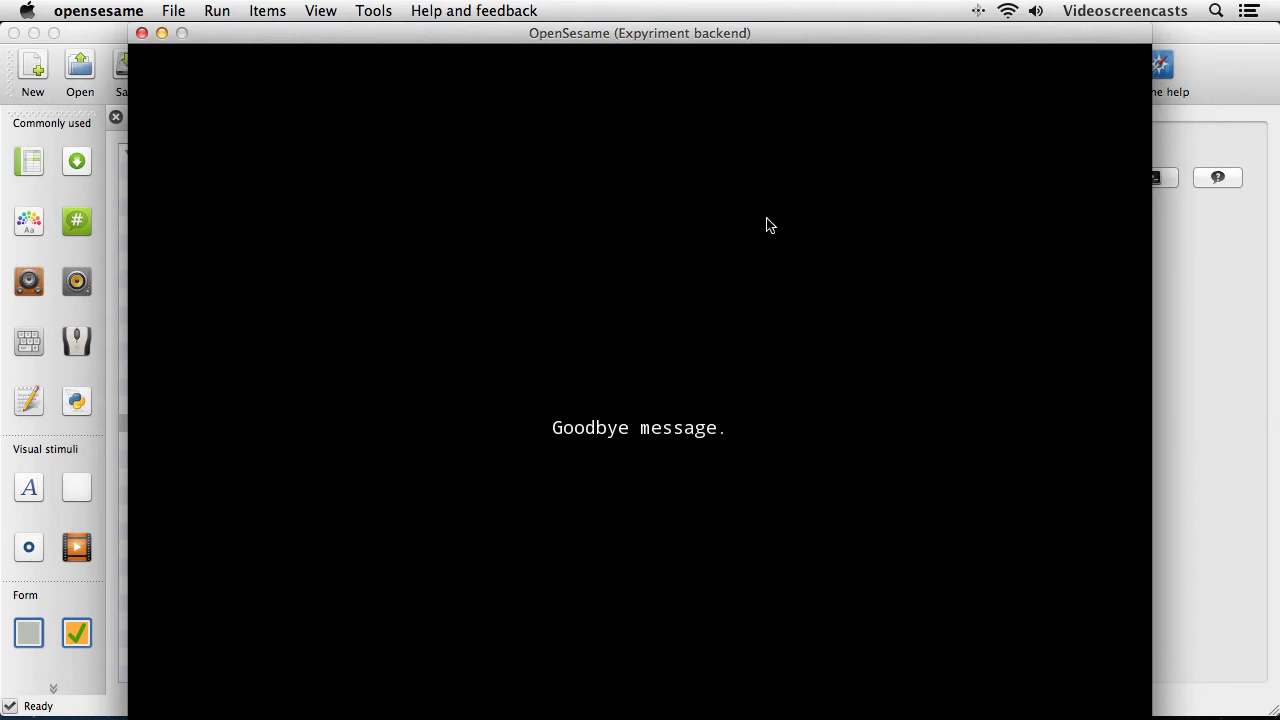
pyautogui.press('space')
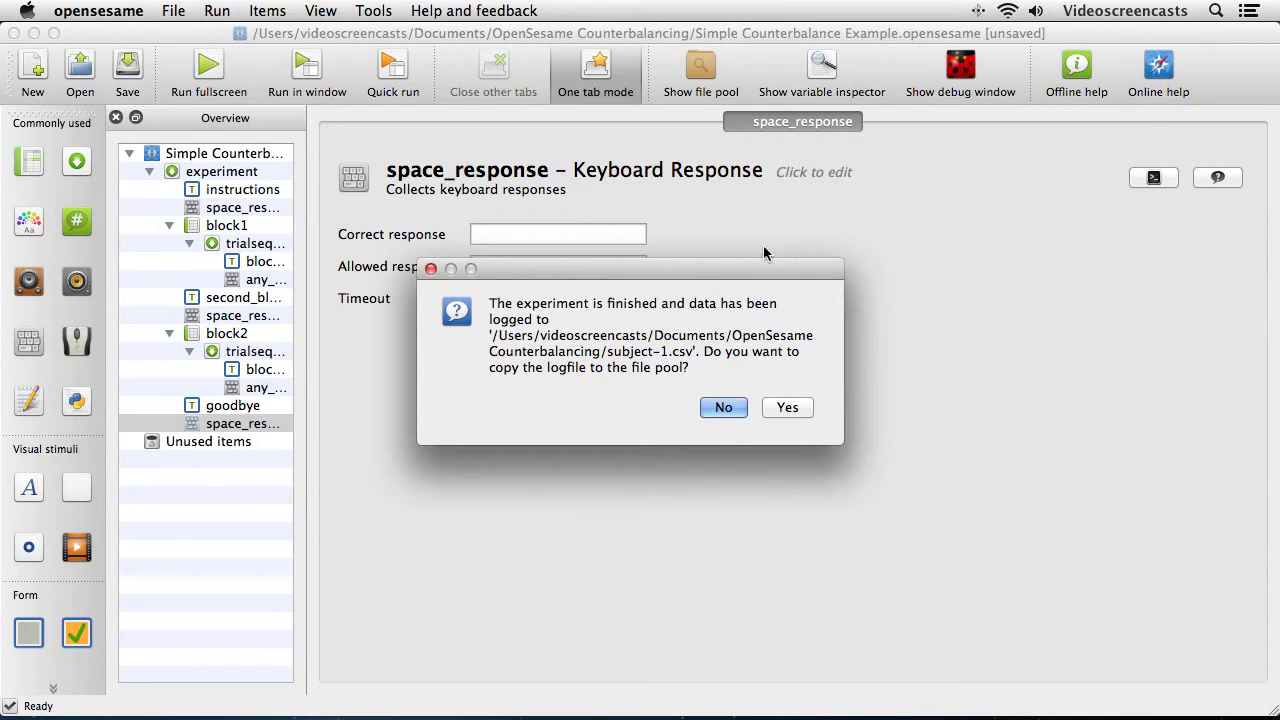
pyautogui.click(730, 408)
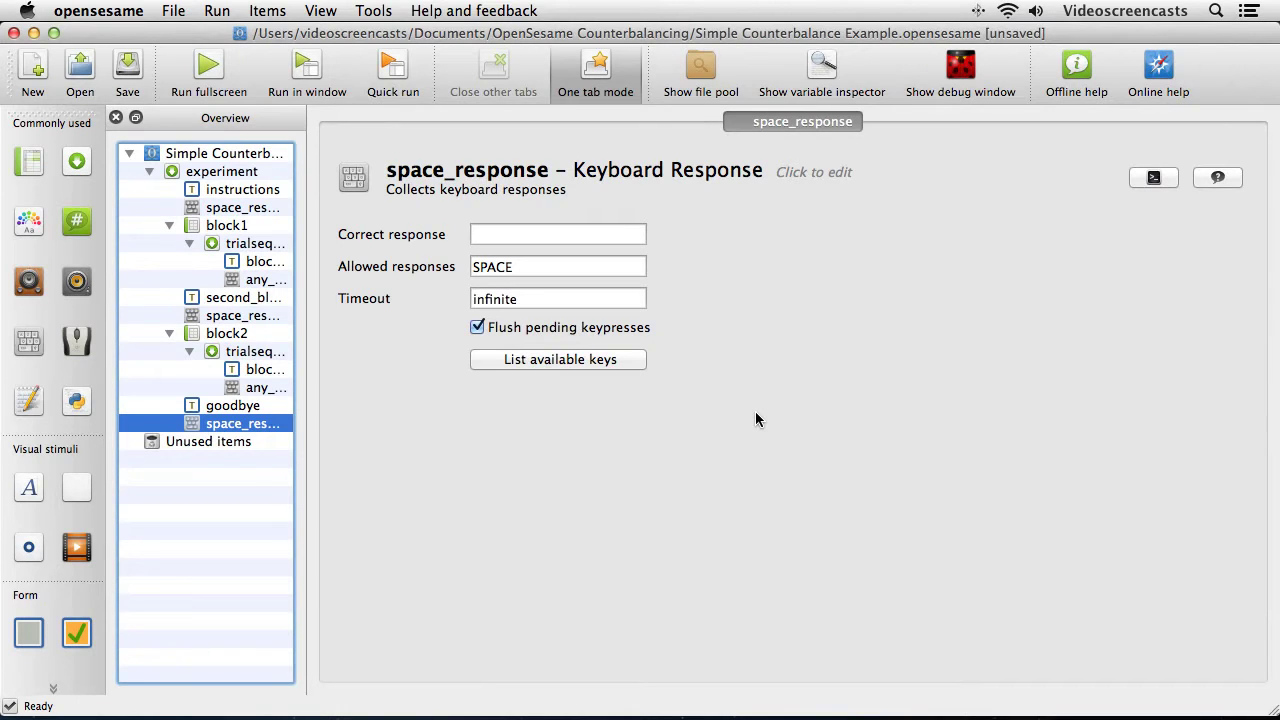
# Step: Swap block1 and block2 in the experiment sequence, keeping block1 ahead of the goodbye item
pyautogui.click(224, 173)
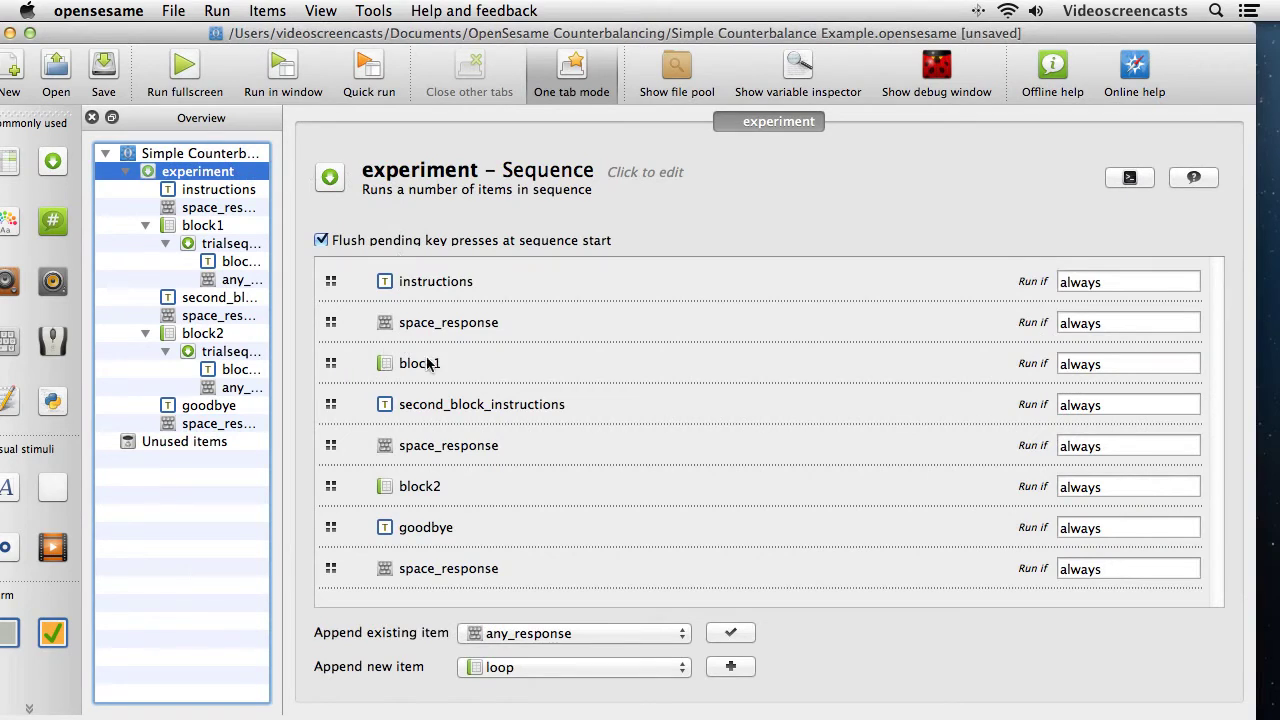
pyautogui.moveTo(330, 487); pyautogui.dragTo(331, 360)
pyautogui.moveTo(334, 404); pyautogui.dragTo(332, 525)
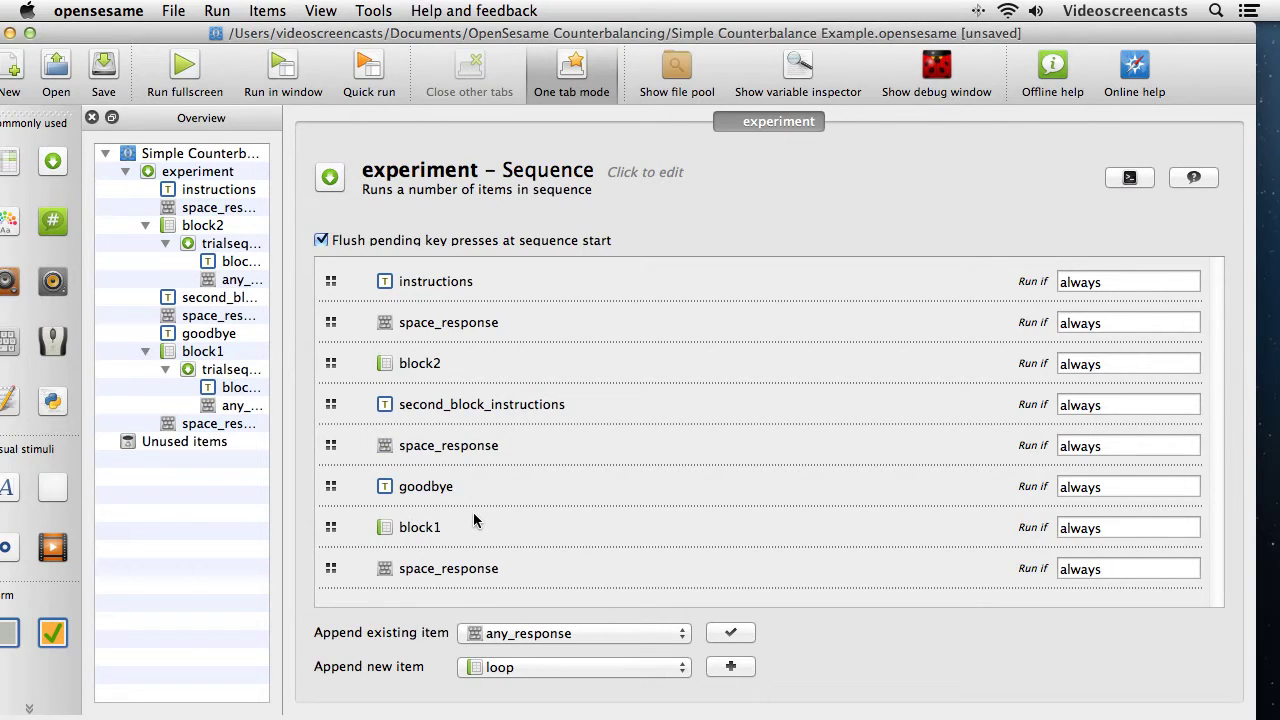
pyautogui.moveTo(331, 527); pyautogui.dragTo(331, 488)
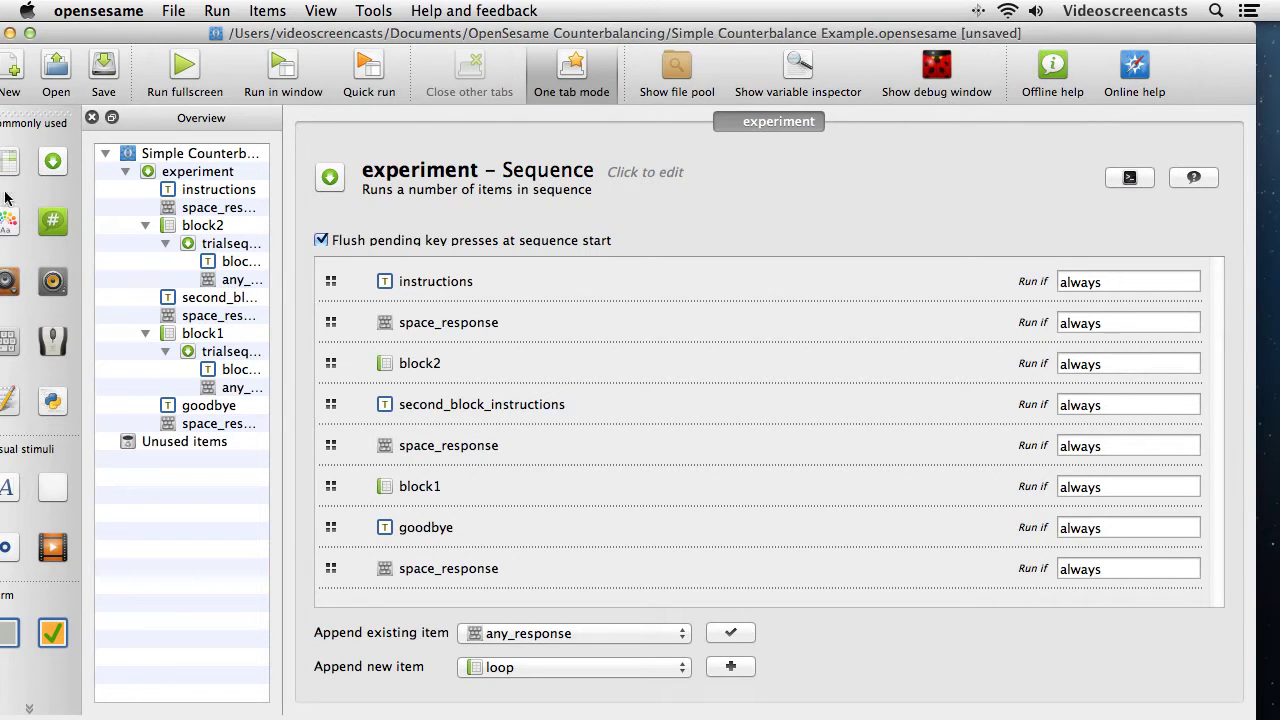
# Step: Examine the subject_parity variable in a widened variable inspector, and close the inspector
pyautogui.click(30, 33)
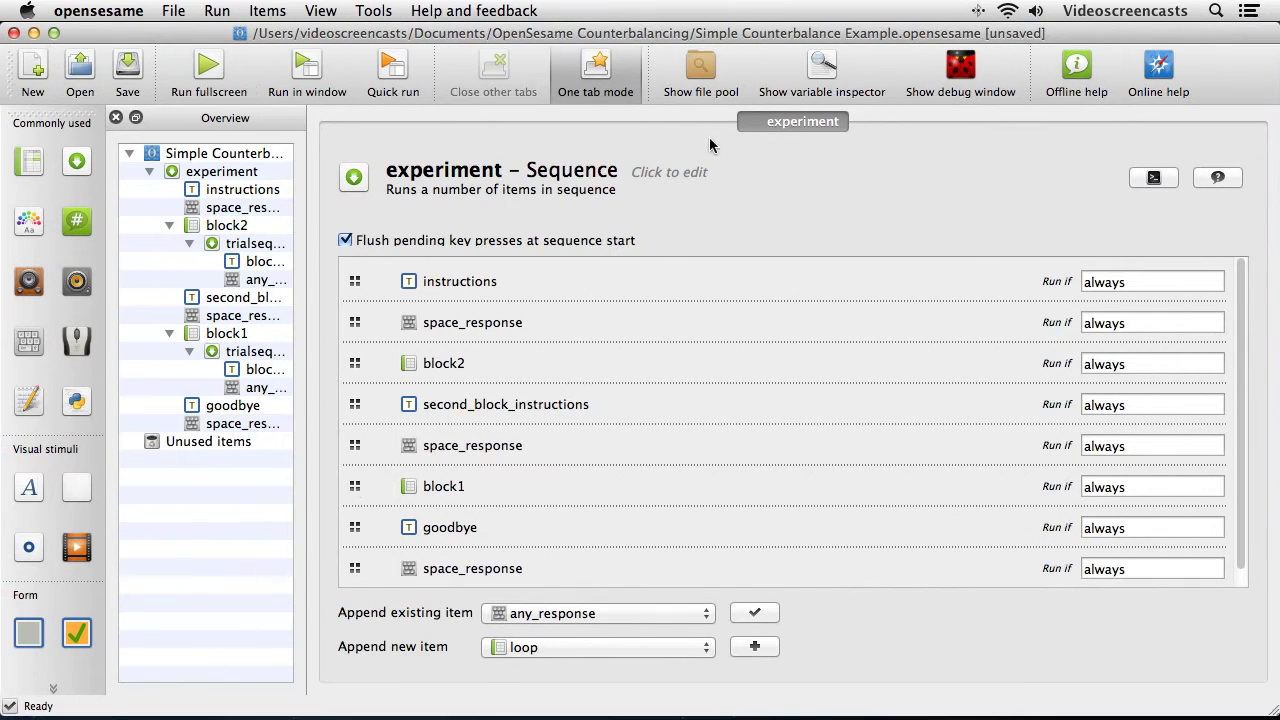
pyautogui.click(820, 66)
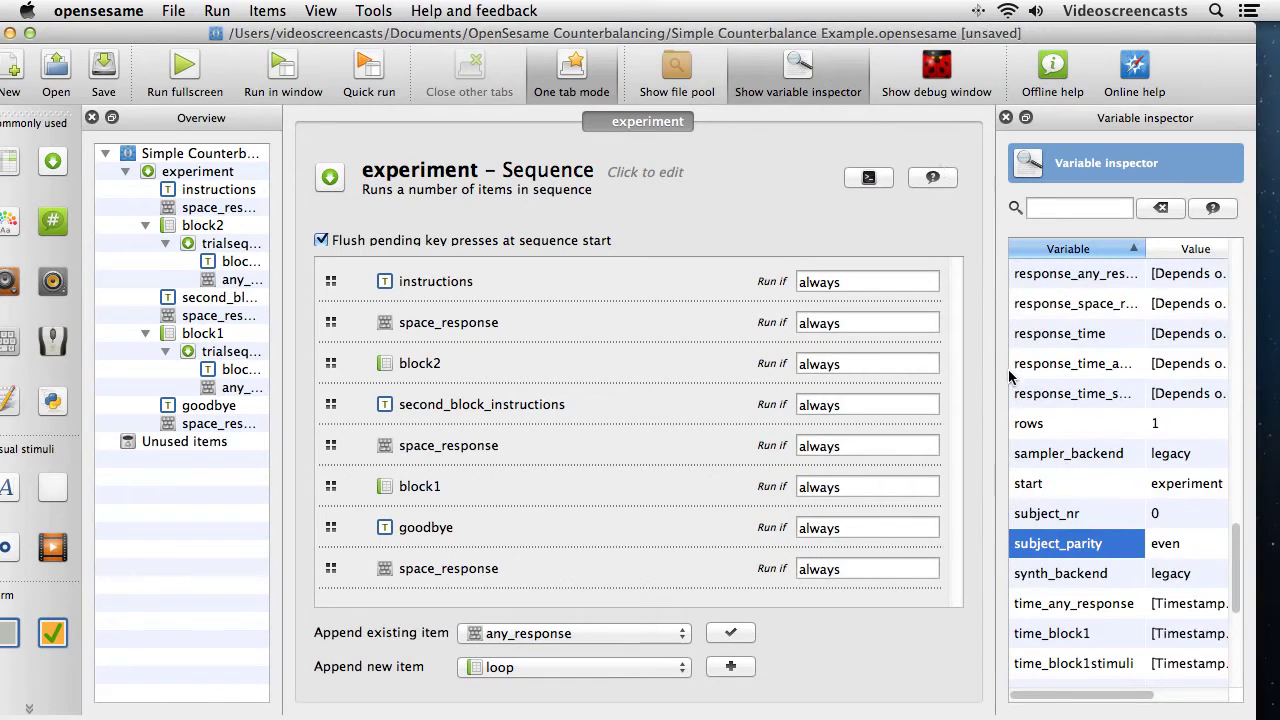
pyautogui.moveTo(995, 372); pyautogui.dragTo(905, 371)
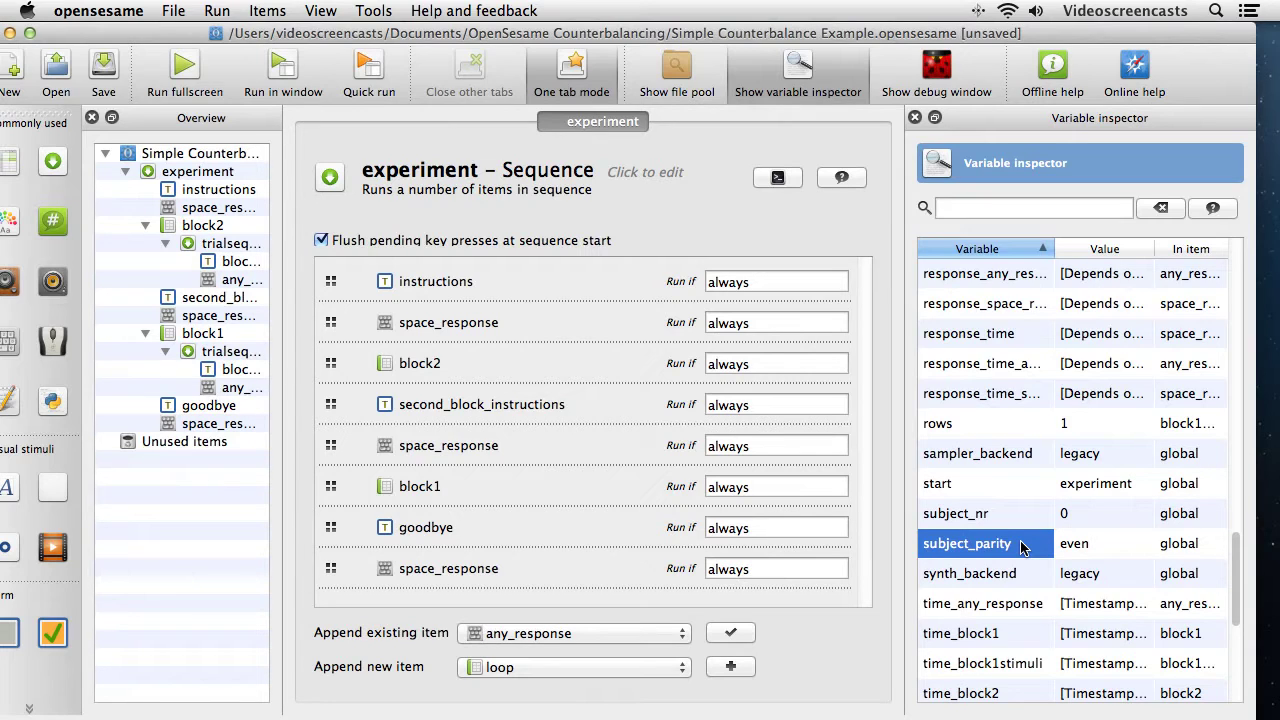
pyautogui.click(808, 68)
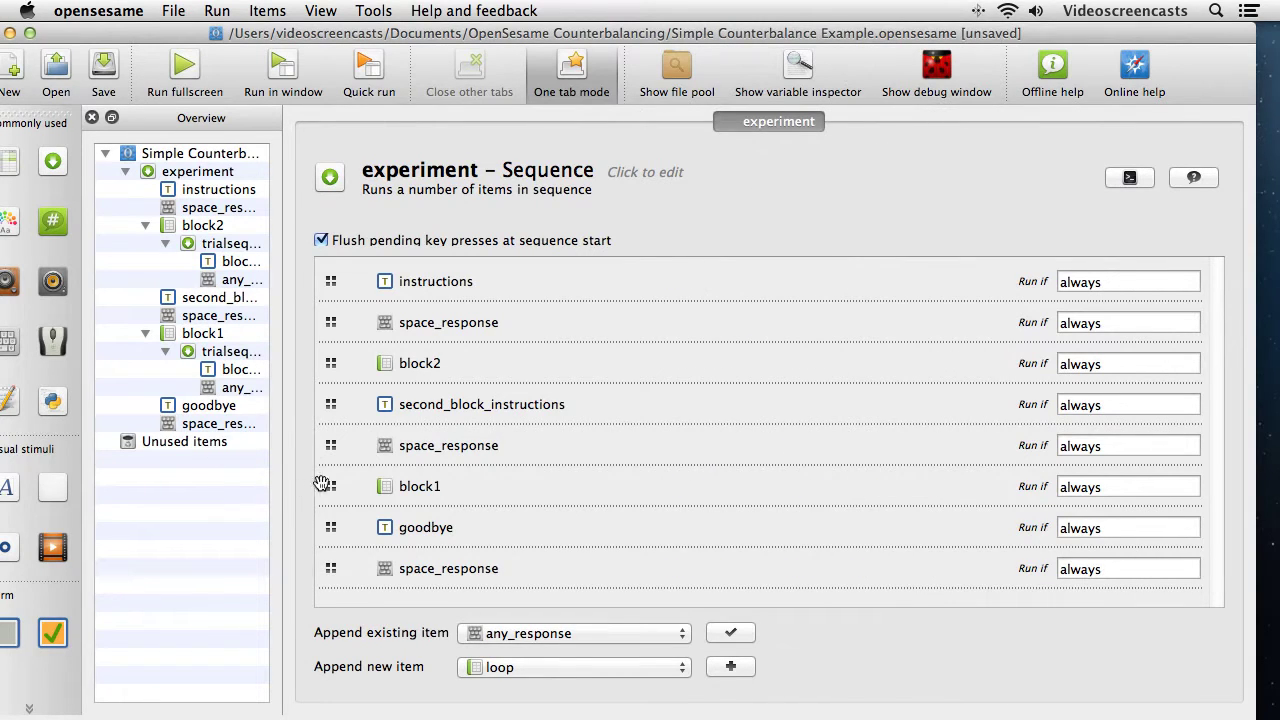
# Step: Restore block1 ahead of block2 in the experiment sequence, and append a second existing block1 and block2
pyautogui.moveTo(330, 486)
pyautogui.mouseDown()
pyautogui.moveTo(330, 363)
pyautogui.moveTo(340, 533)
pyautogui.moveTo(334, 487)
pyautogui.mouseUp()
pyautogui.click(549, 636)
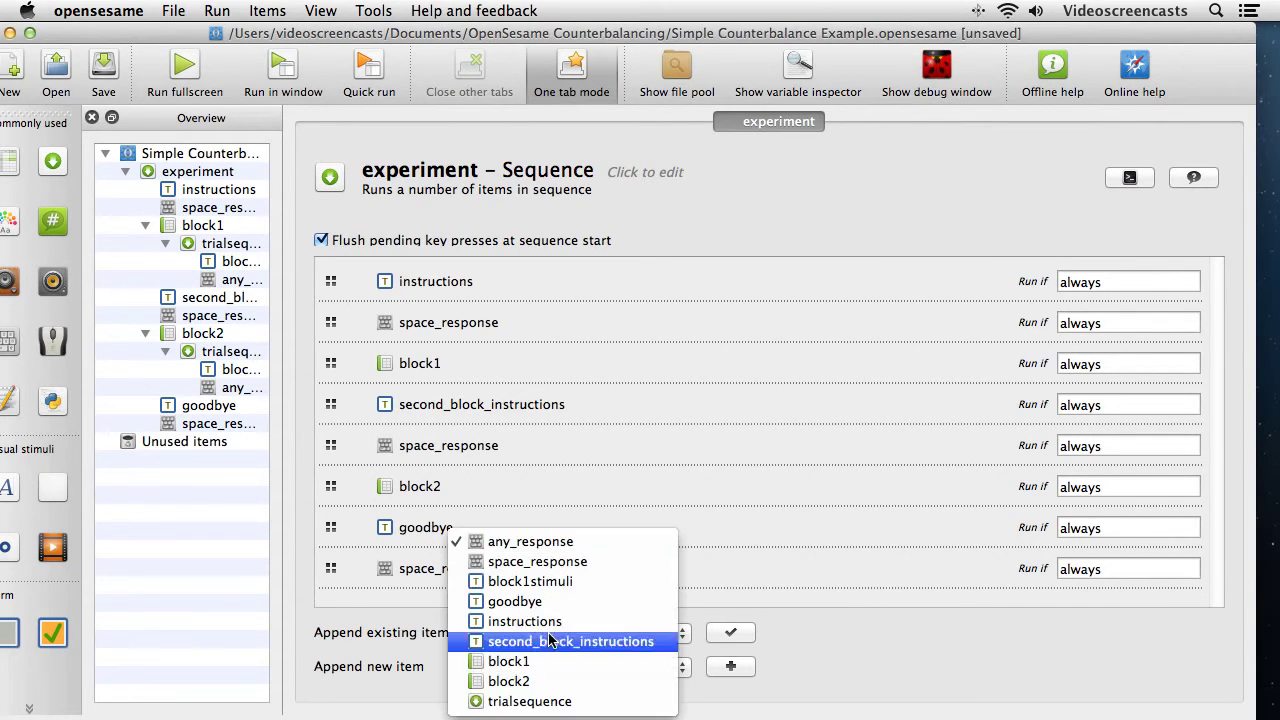
pyautogui.click(552, 660)
pyautogui.click(729, 633)
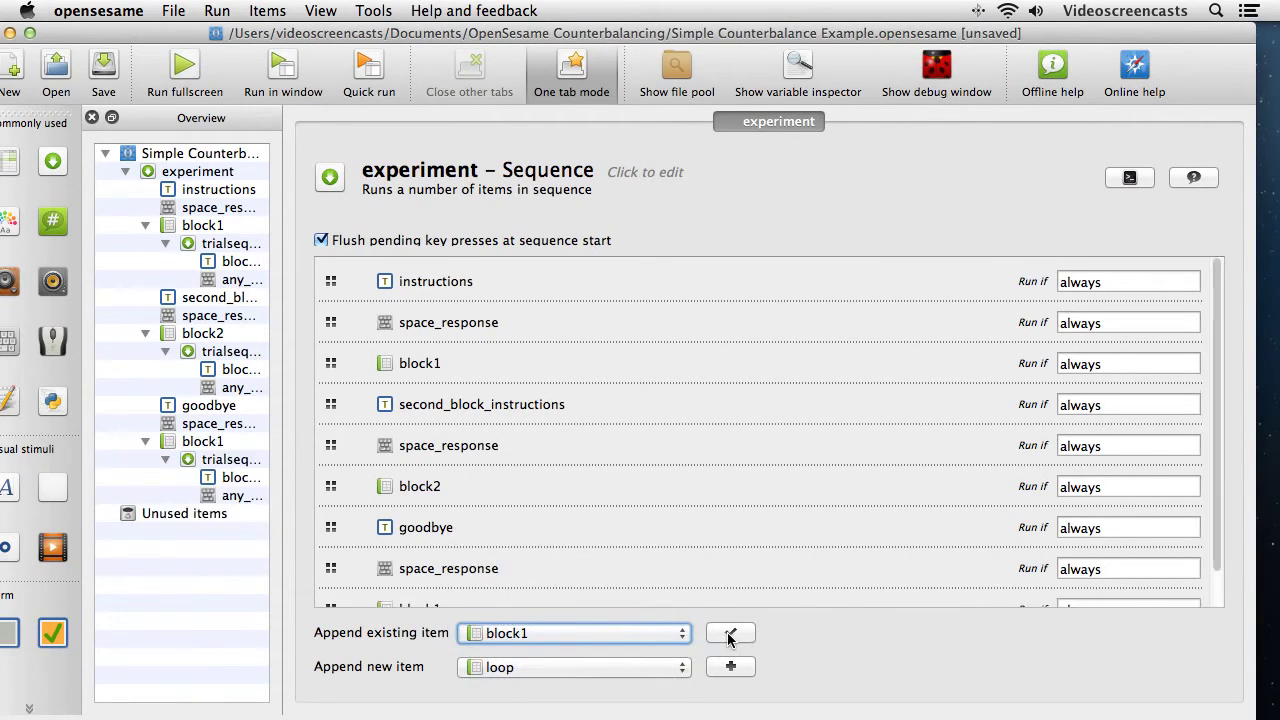
pyautogui.click(578, 633)
pyautogui.click(602, 654)
pyautogui.moveTo(1226, 548); pyautogui.dragTo(1216, 596)
pyautogui.click(731, 633)
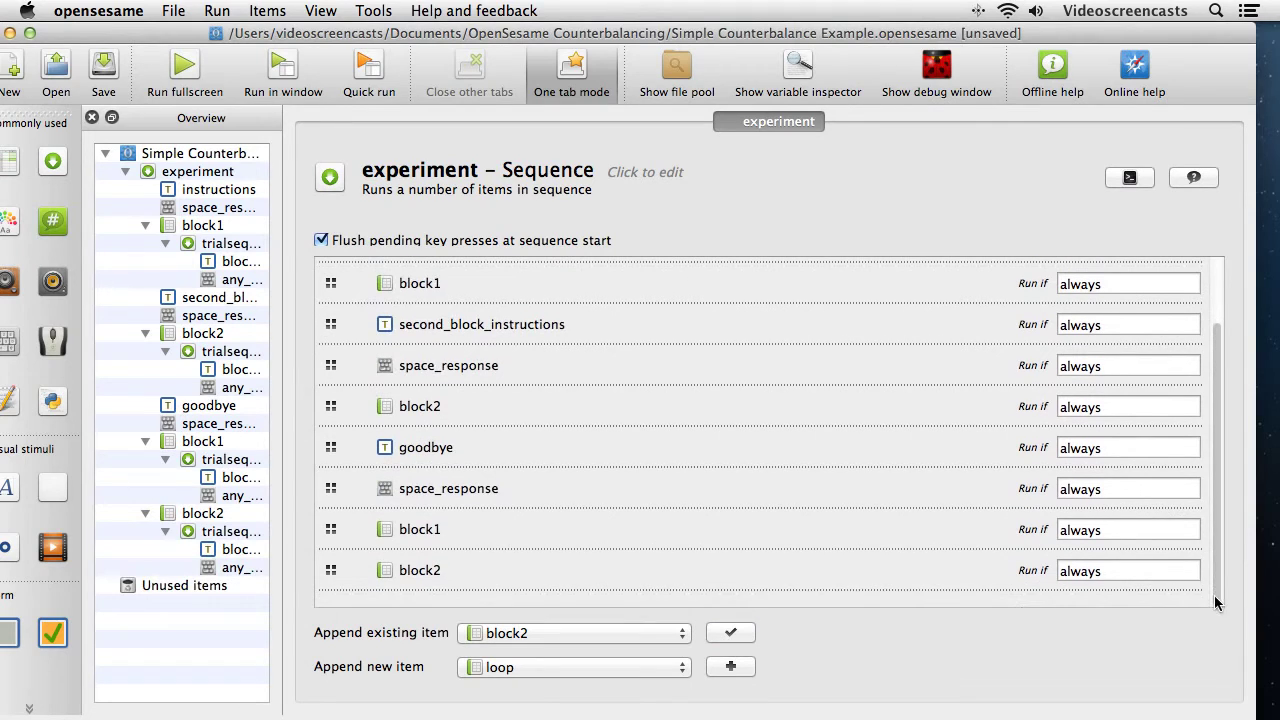
# Step: Rearrange the sequence so a block1 and block2 pair stands both before second_block_instructions and before goodbye
pyautogui.moveTo(333, 570); pyautogui.dragTo(334, 316)
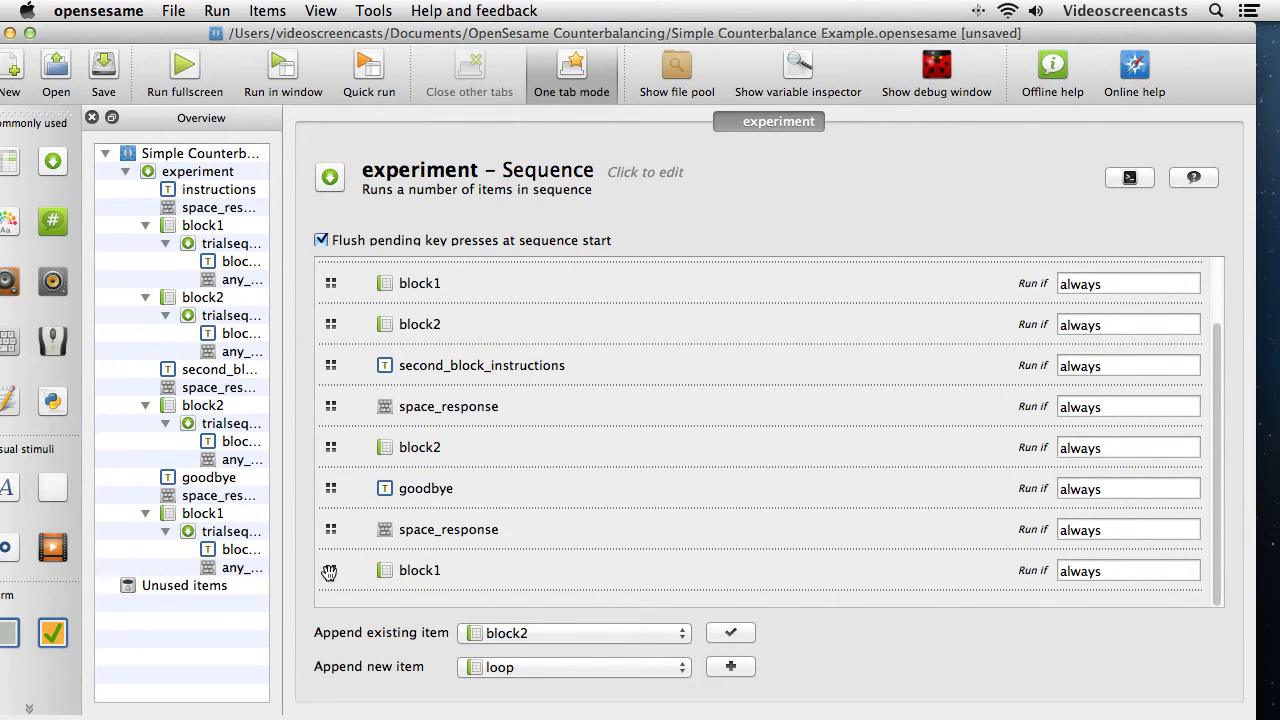
pyautogui.moveTo(330, 570); pyautogui.dragTo(337, 443)
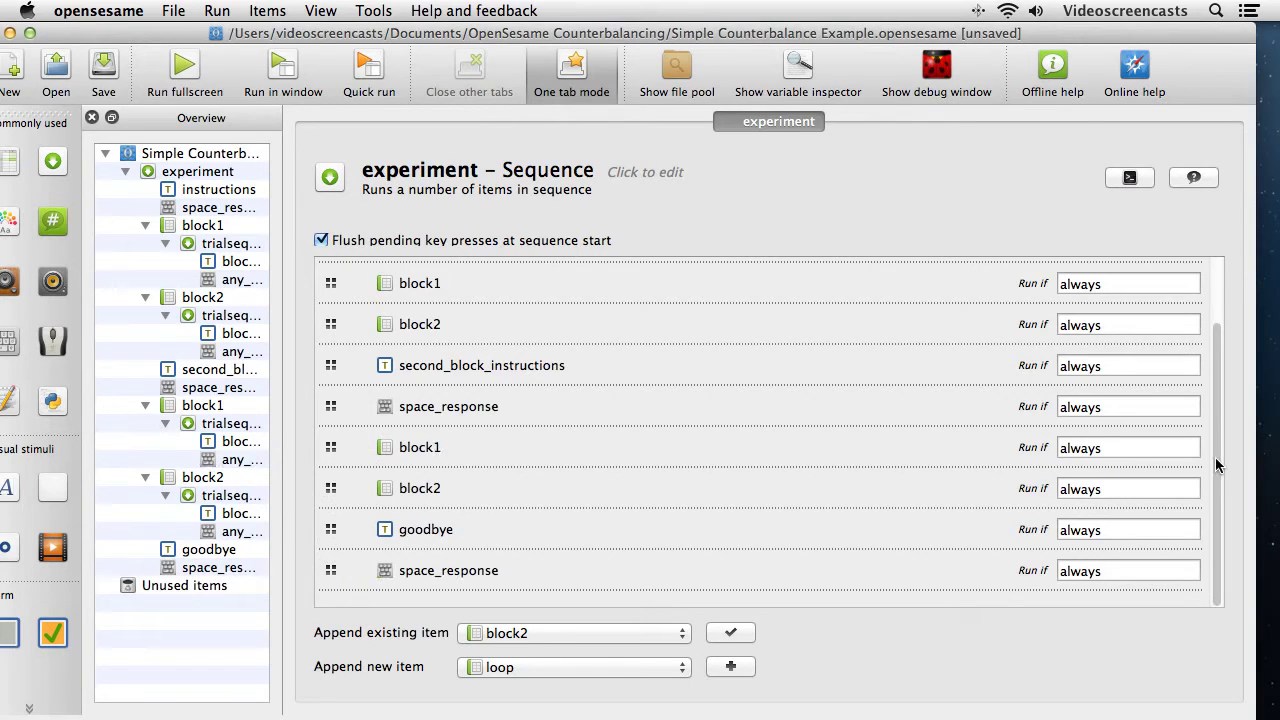
# Step: Set the run condition of the first block1 in the sequence to [subject_parity] = odd
pyautogui.moveTo(1220, 467); pyautogui.dragTo(1220, 410)
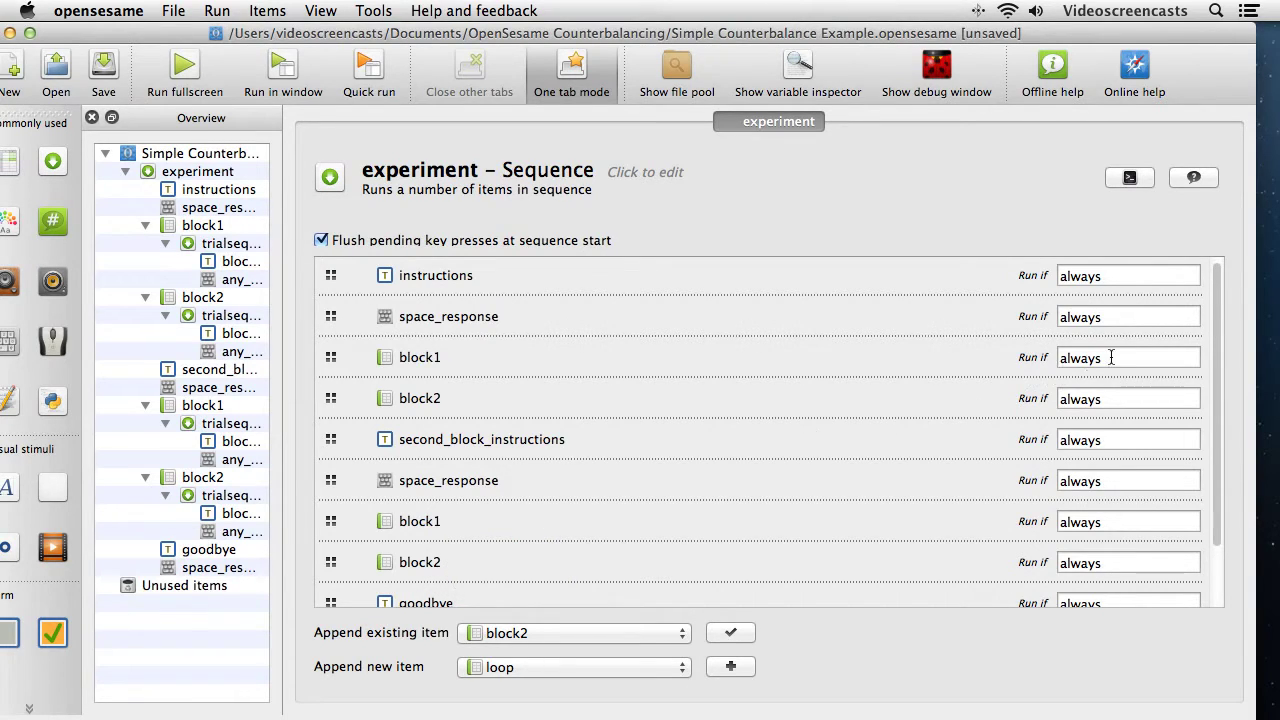
pyautogui.moveTo(1108, 357); pyautogui.dragTo(1040, 362)
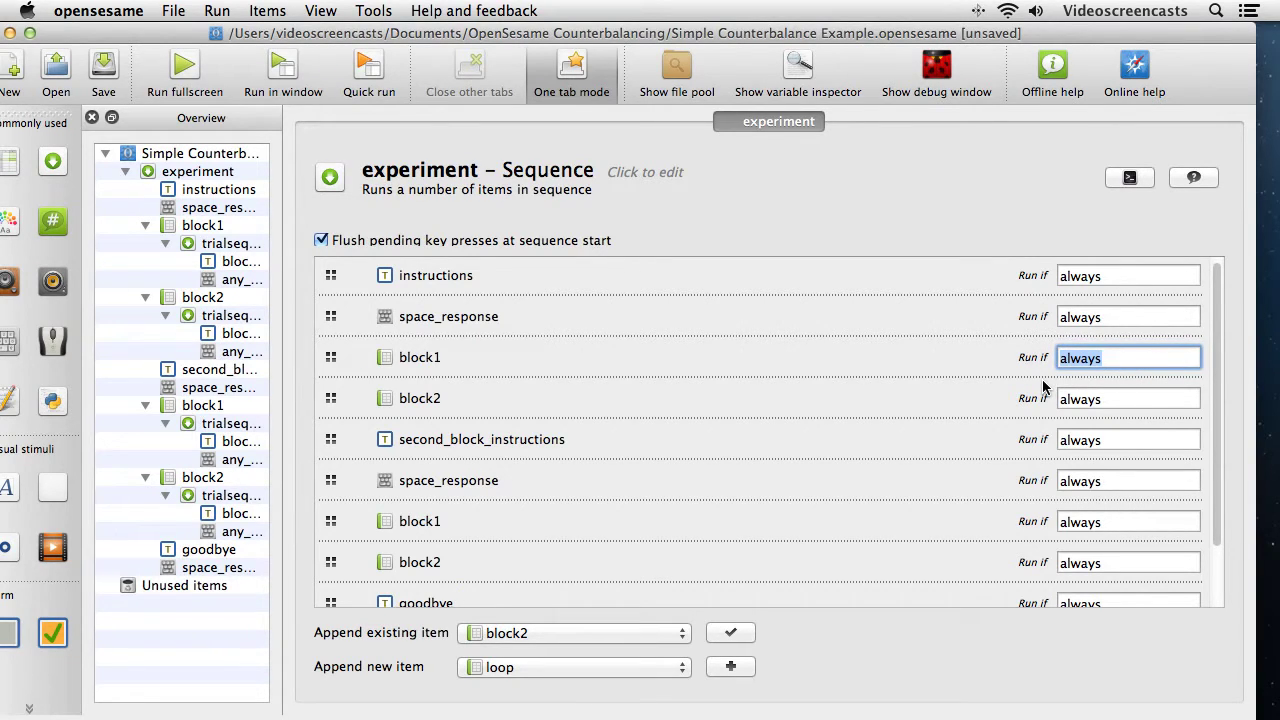
pyautogui.press('BackSpace')
pyautogui.write('[subject_parity[')
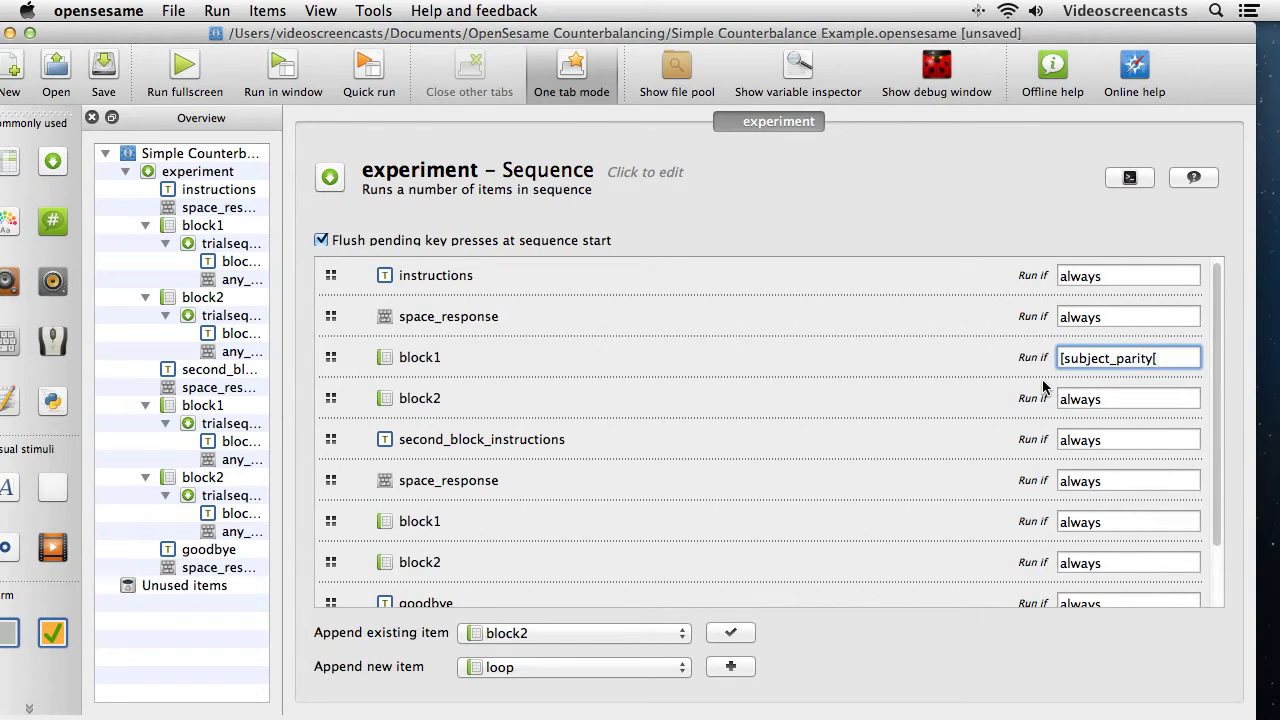
pyautogui.press('BackSpace')
pyautogui.write('] = odd')
# Step: Set the run condition of the first block2 in the sequence to [subject_parity] = even
pyautogui.click(1129, 401)
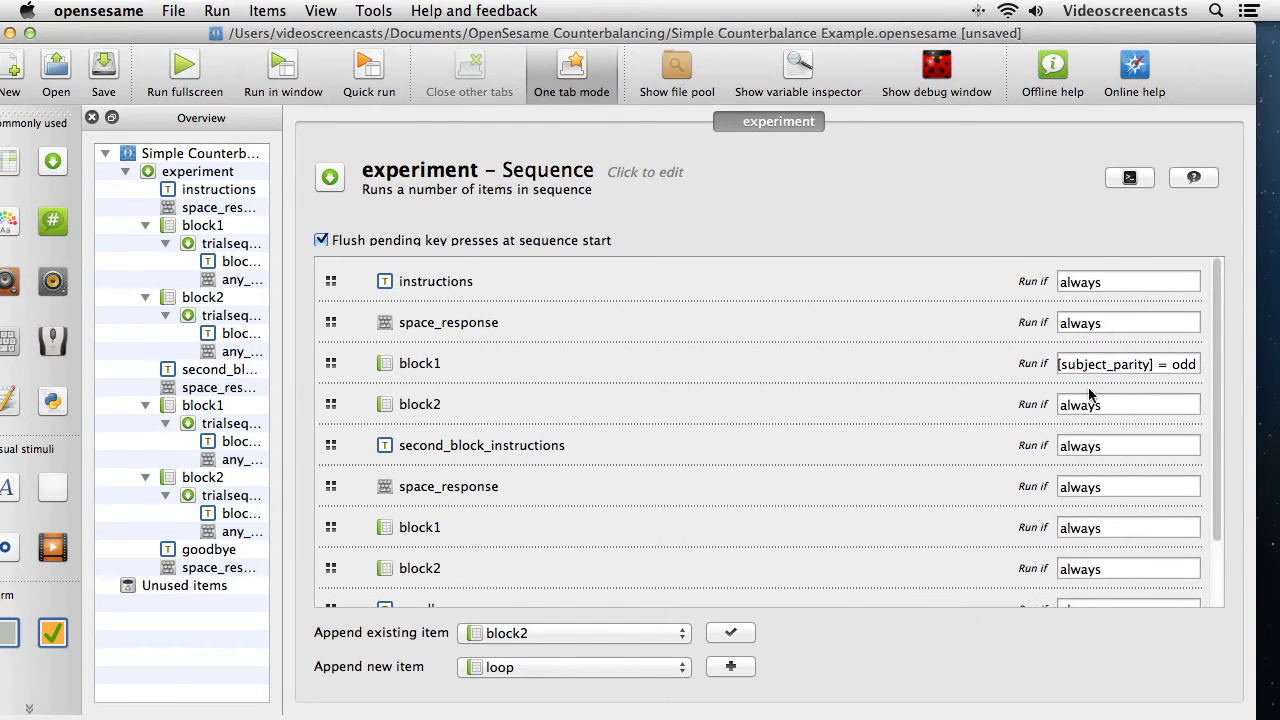
pyautogui.moveTo(1129, 405); pyautogui.dragTo(1030, 406)
pyautogui.write('[')
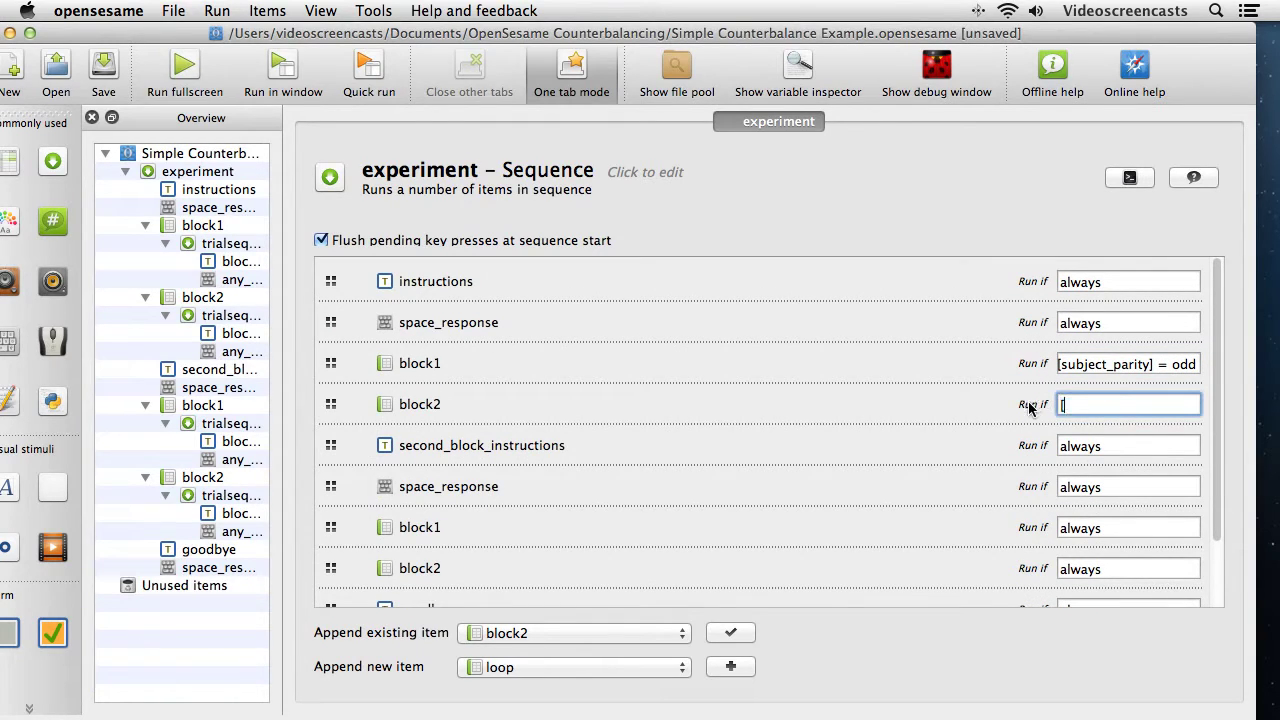
pyautogui.write('subject_parity] = even')
pyautogui.press('Return')
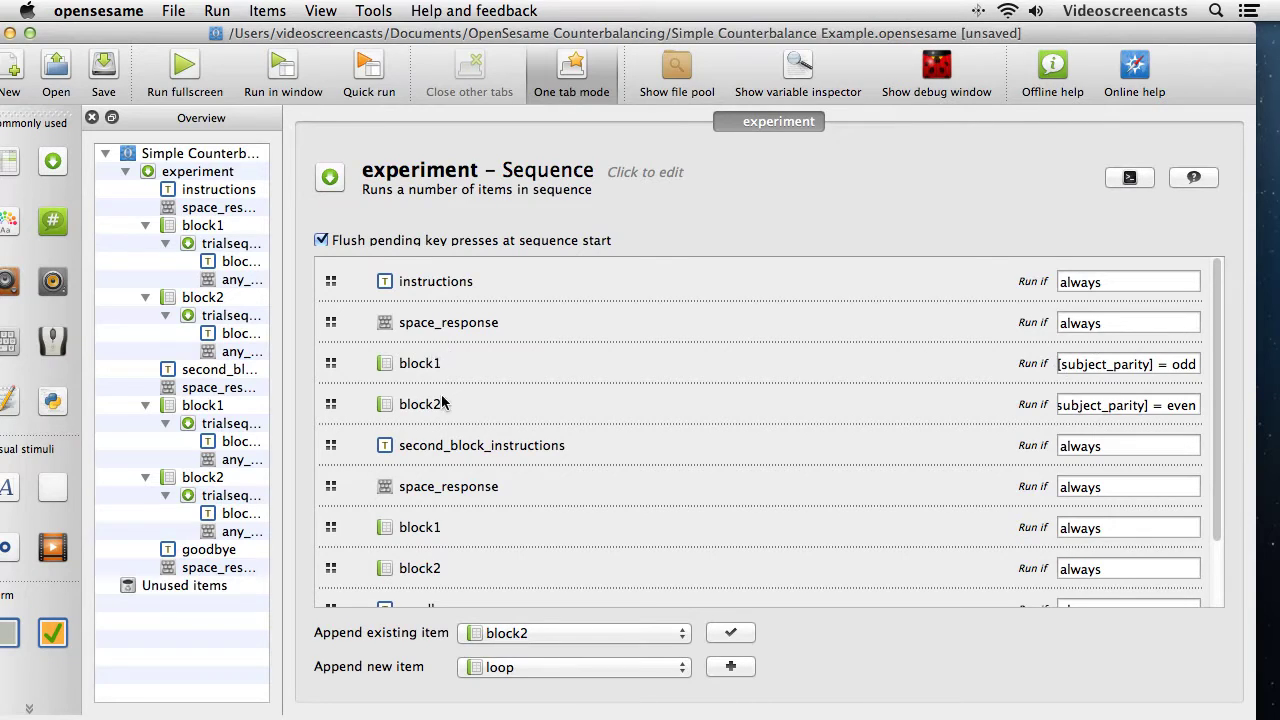
# Step: Set the run condition of the second block1 in the sequence to [subject_parity] = even
pyautogui.doubleClick(1111, 531)
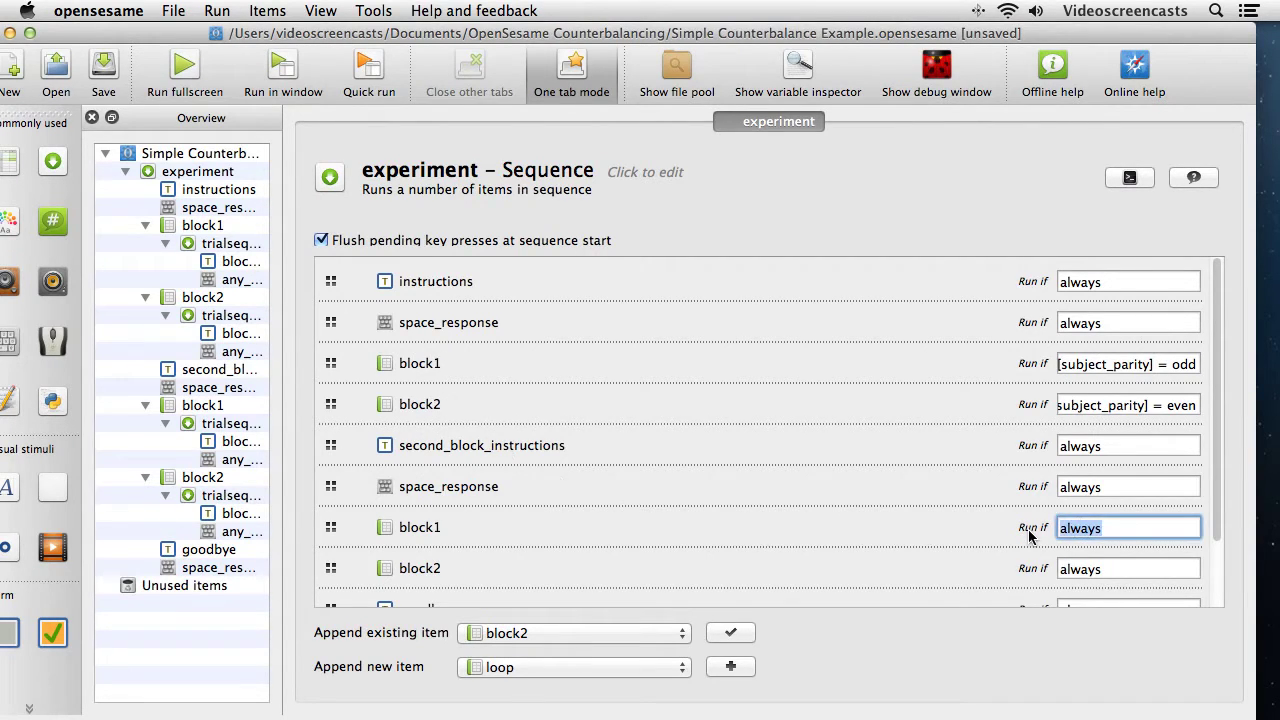
pyautogui.write('[subject_parity')
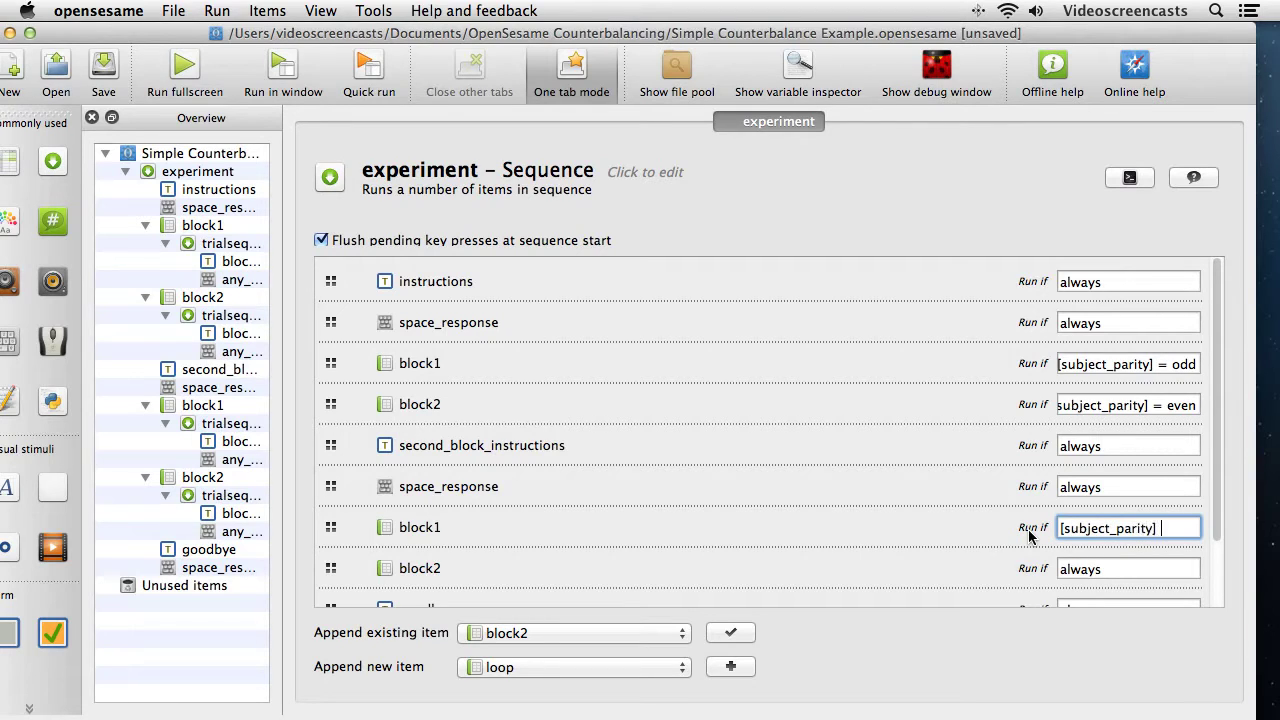
pyautogui.write('] = even')
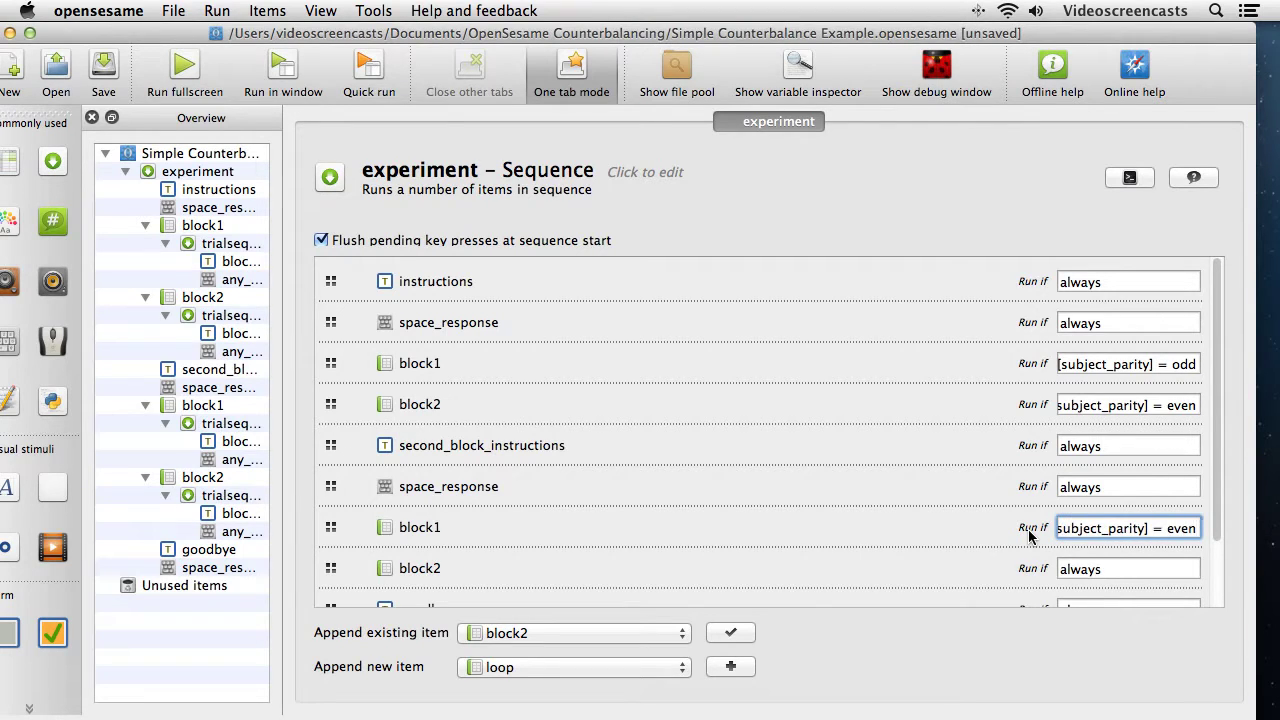
# Step: Set the run condition of the second block2 in the sequence to [subject_parity] = odd
pyautogui.doubleClick(1110, 570)
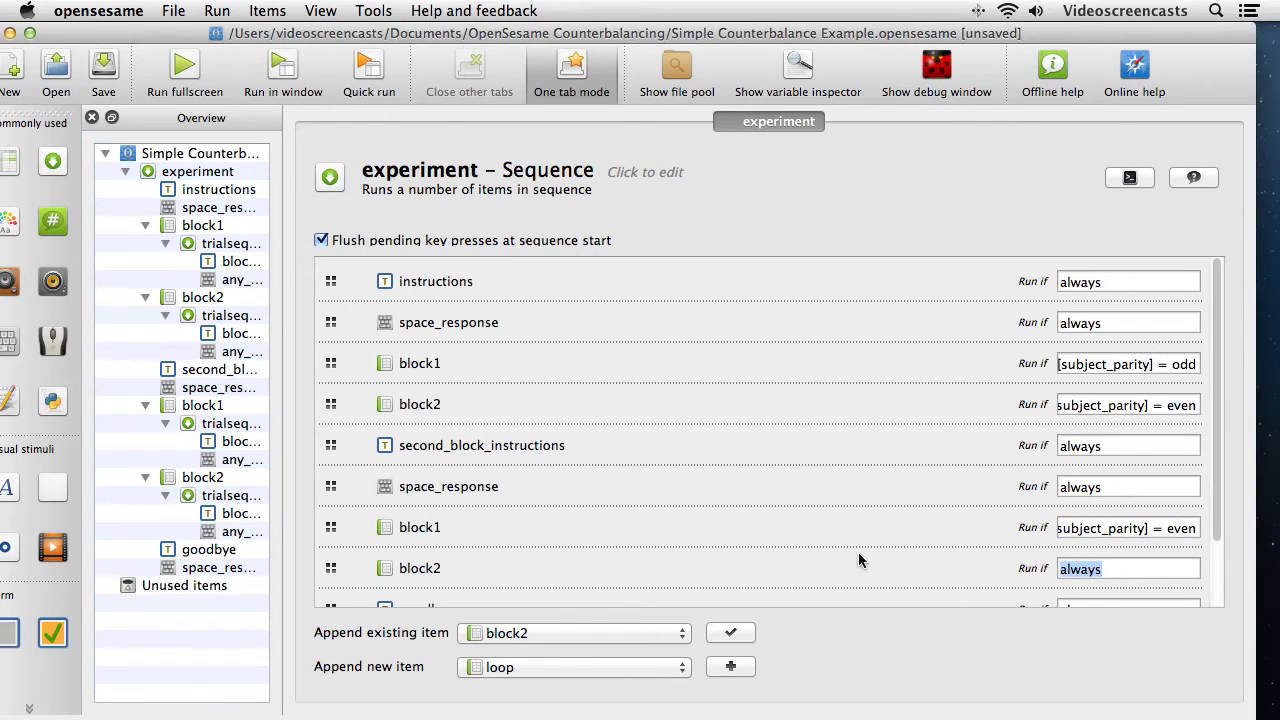
pyautogui.doubleClick(1090, 578)
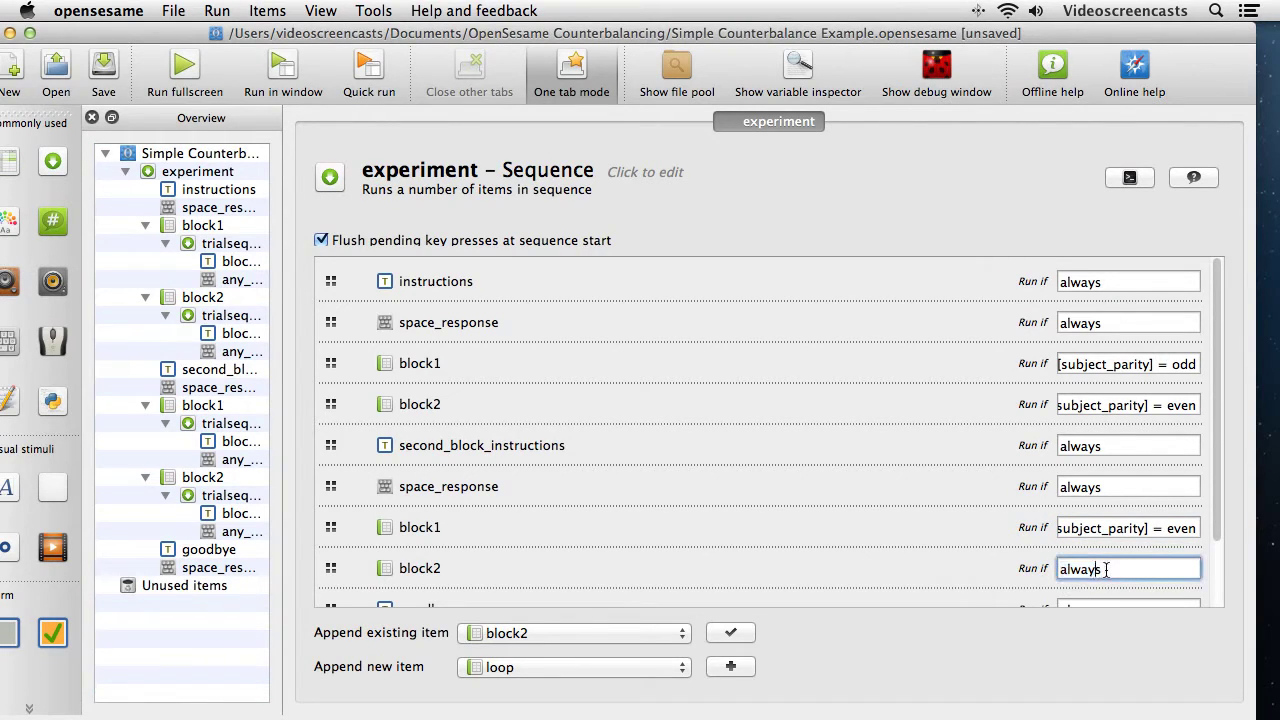
pyautogui.write('[subject_parity')
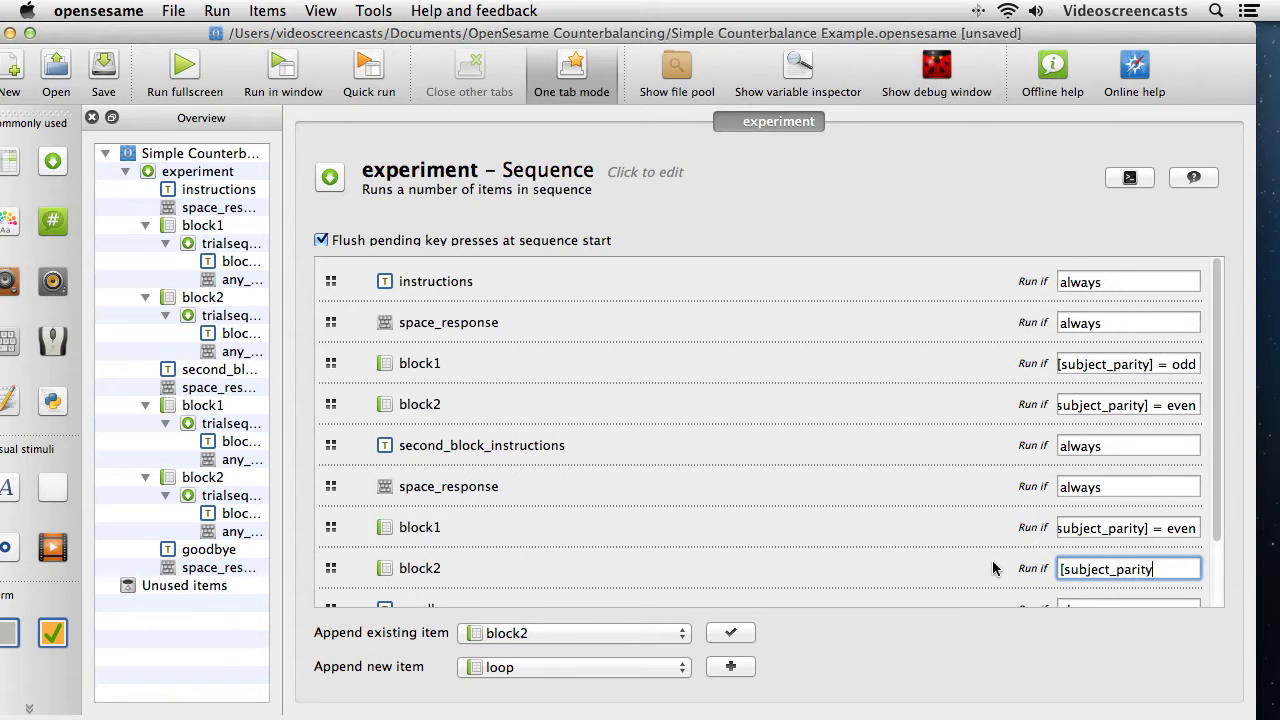
pyautogui.write('] = odd')
pyautogui.press('Return')
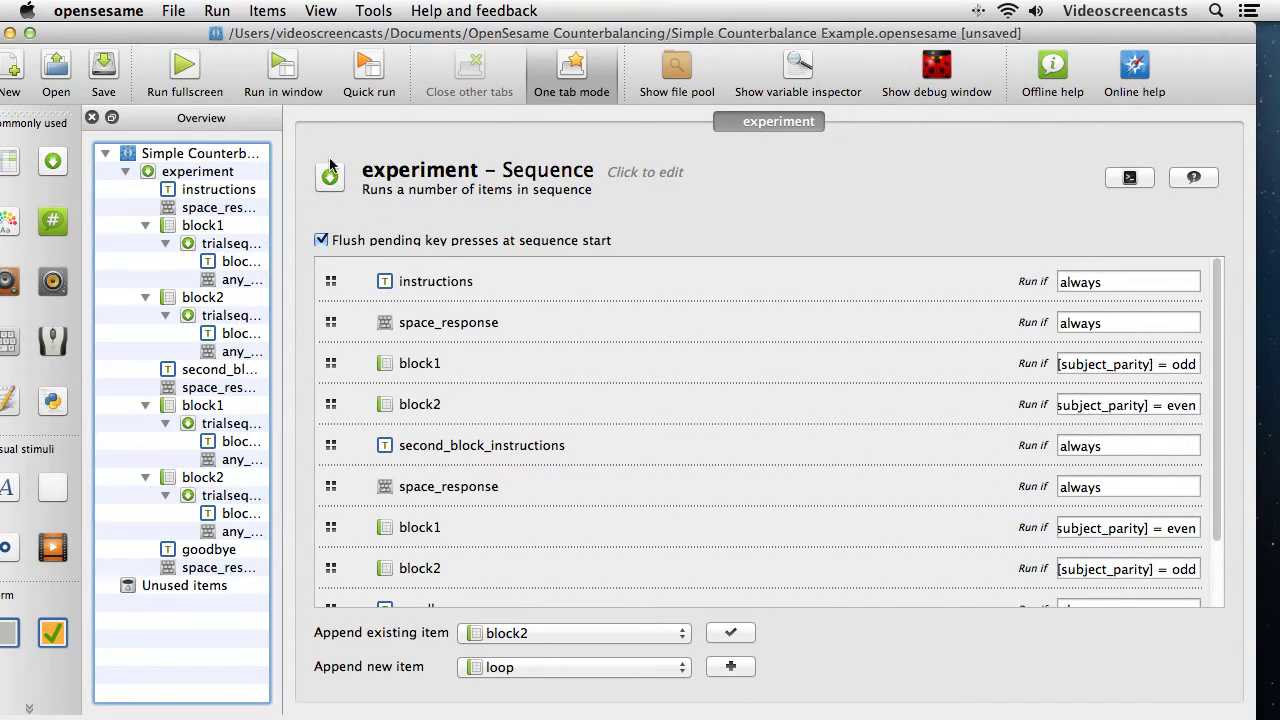
# Step: Run the experiment in a window as subject number 1, replacing the existing subject-1 log file
pyautogui.click(282, 70)
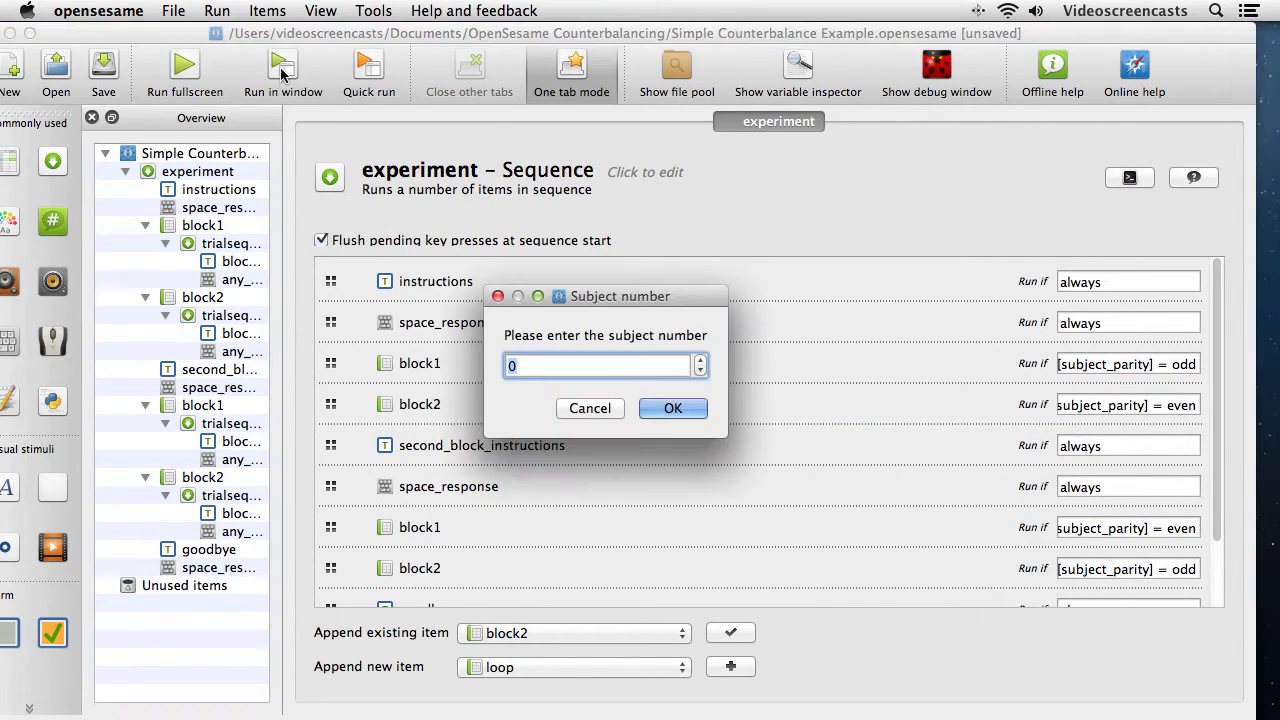
pyautogui.click(700, 360)
pyautogui.click(668, 408)
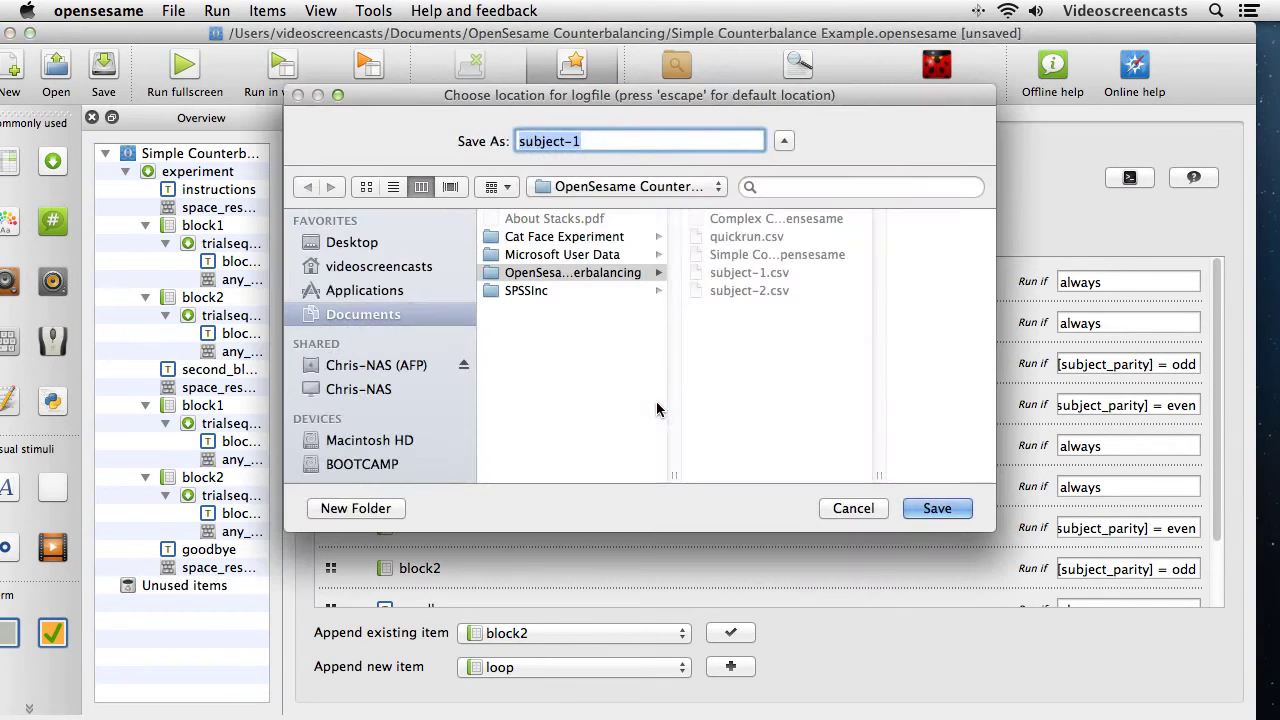
pyautogui.click(958, 511)
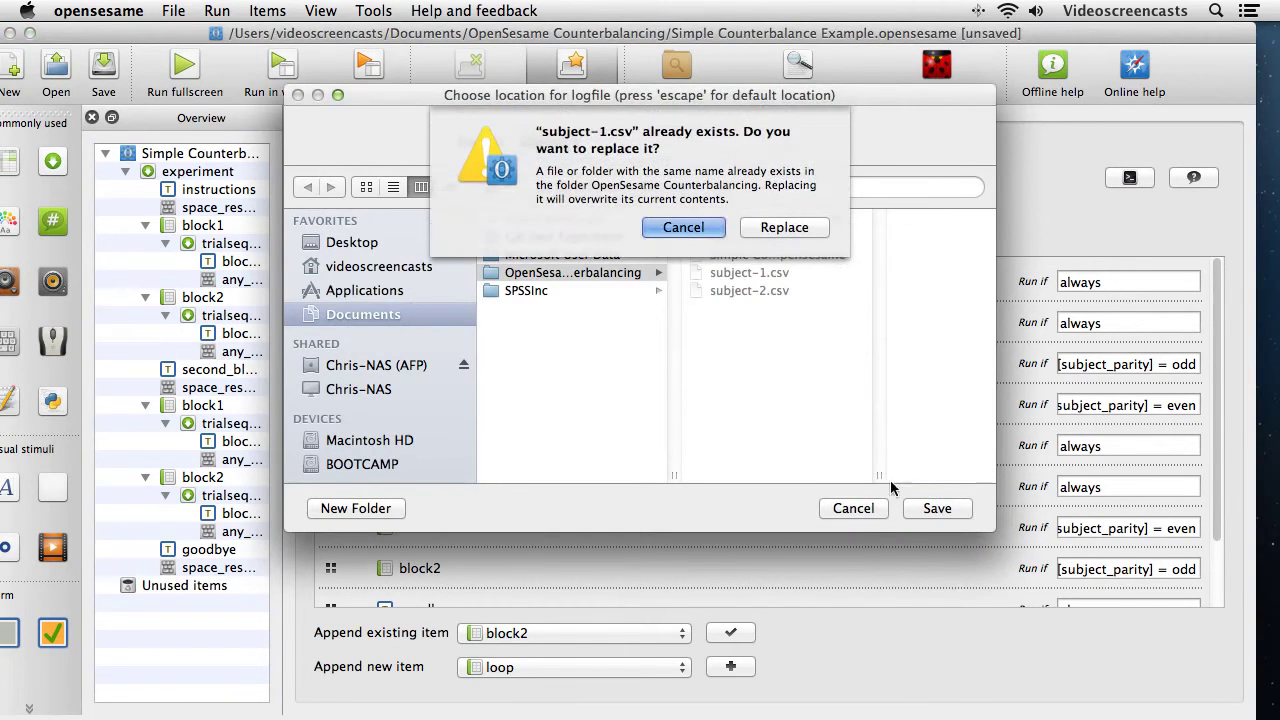
pyautogui.click(752, 226)
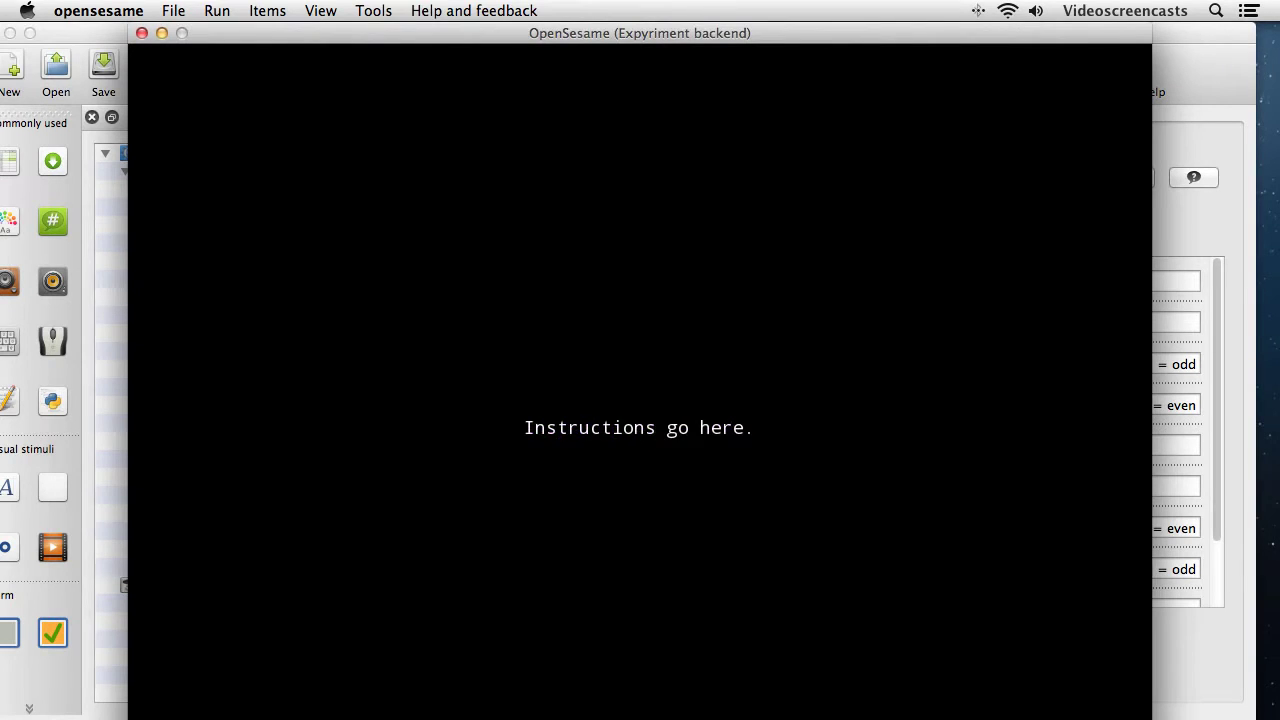
# Step: Advance through every screen of the subject 1 run to check the block order, and decline copying the log file to the file pool
pyautogui.press('space')
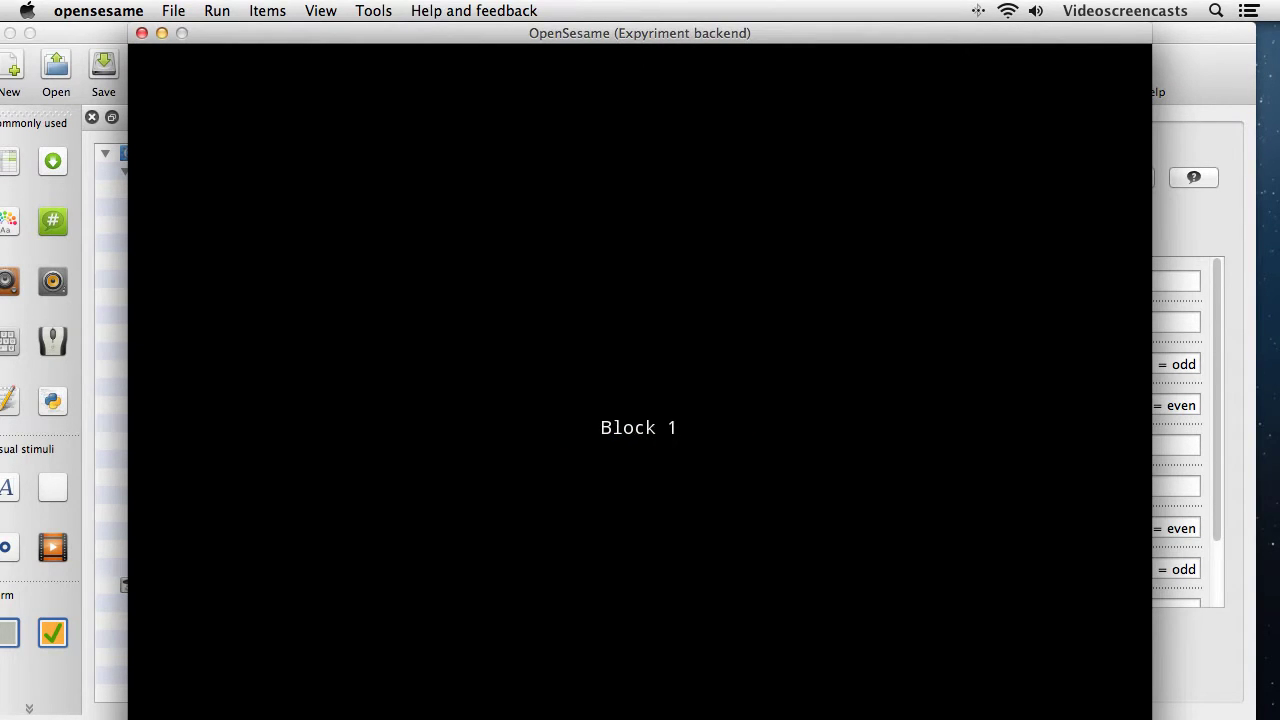
pyautogui.press('space')
pyautogui.press('space')
pyautogui.press('space')
pyautogui.press('space')
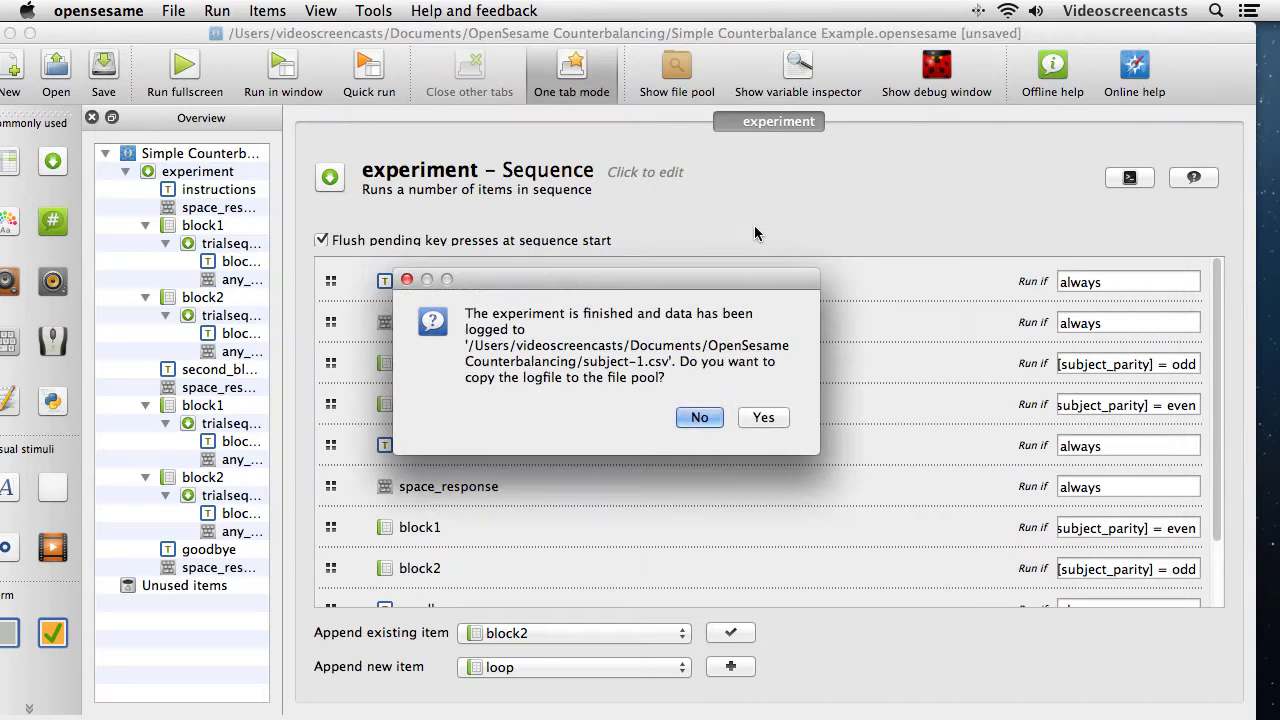
pyautogui.click(712, 421)
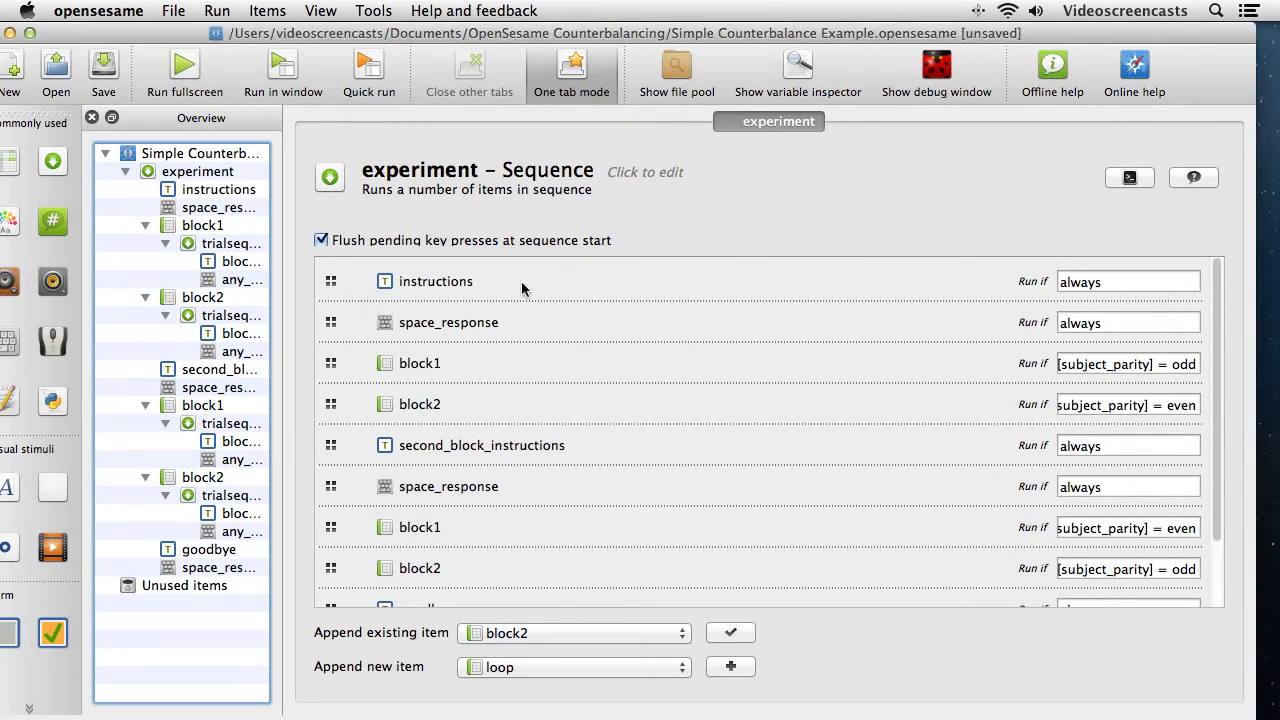
# Step: Run the experiment in a window as subject number 2, logging to subject-2.csv and replacing the existing file
pyautogui.click(308, 76)
pyautogui.click(700, 360)
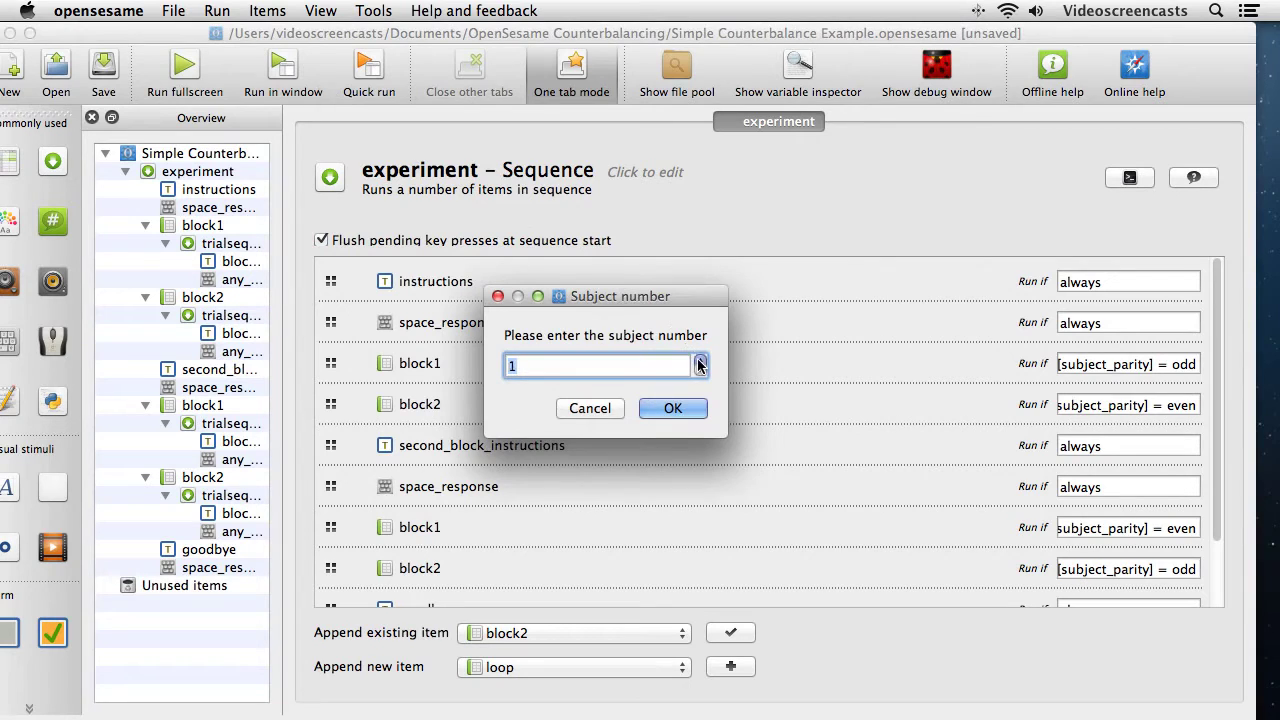
pyautogui.click(700, 360)
pyautogui.click(673, 410)
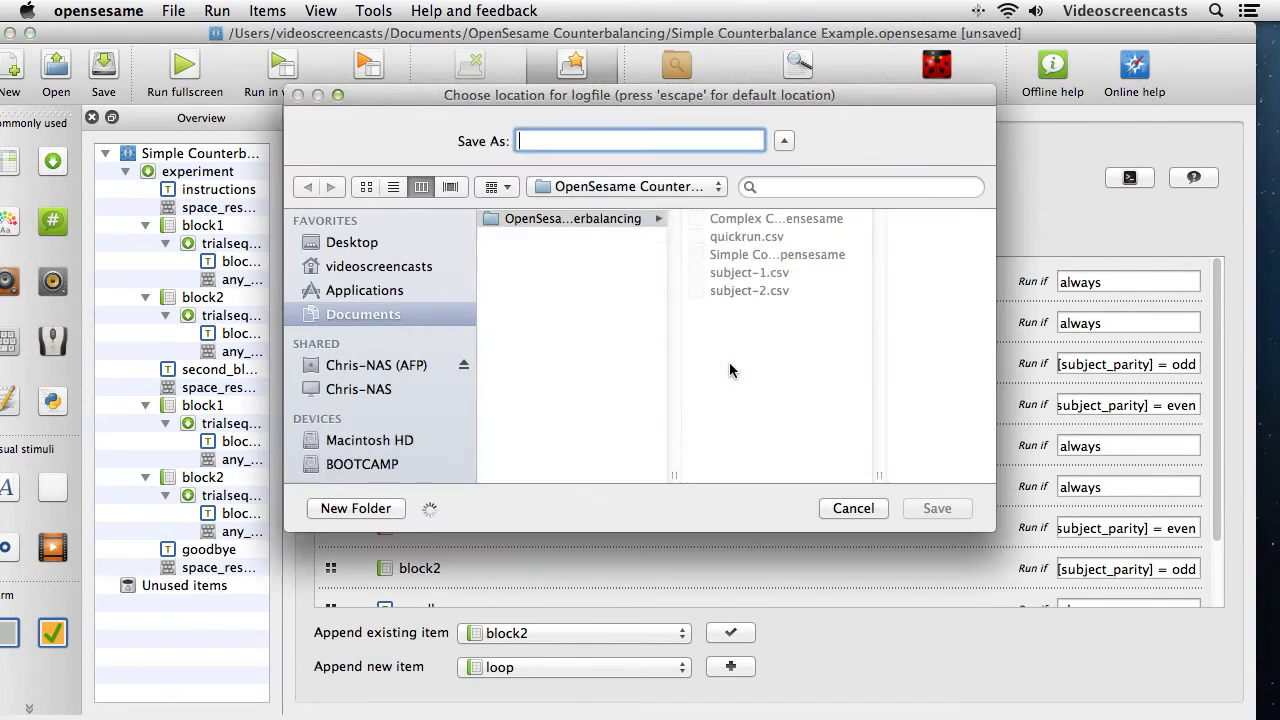
pyautogui.write('subject-.')
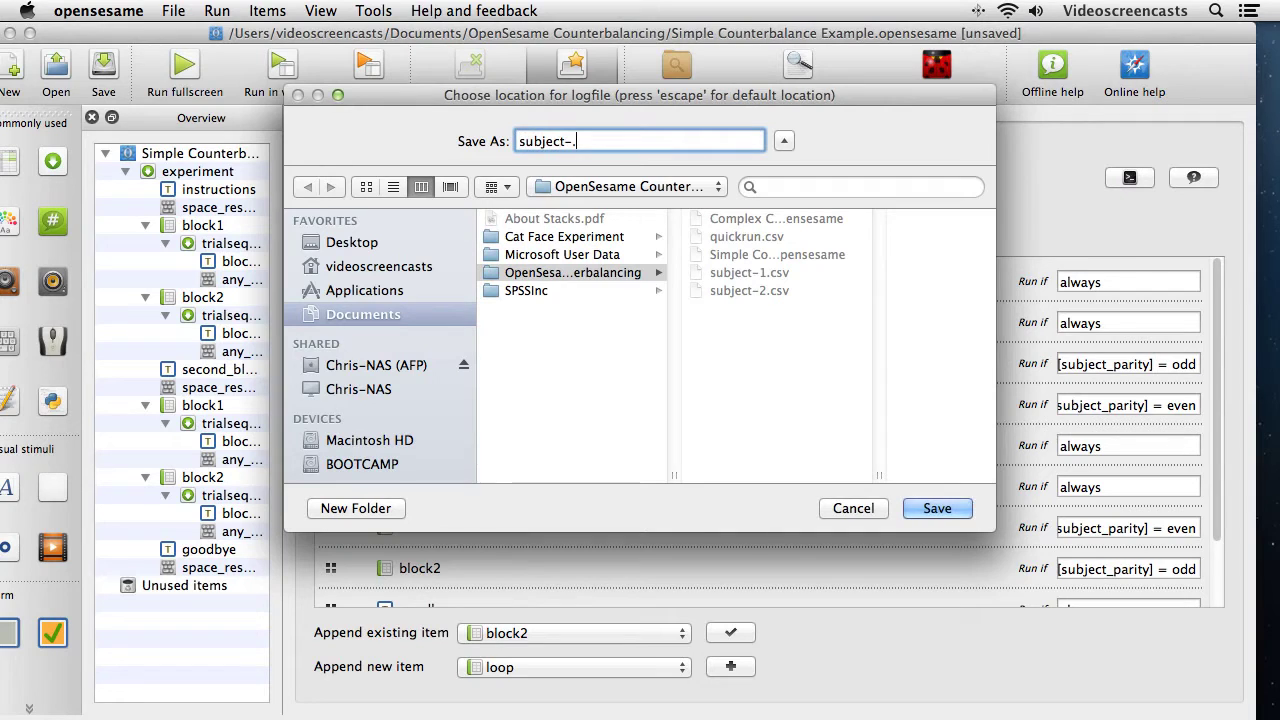
pyautogui.press('BackSpace')
pyautogui.write('2.csv')
pyautogui.press('Return')
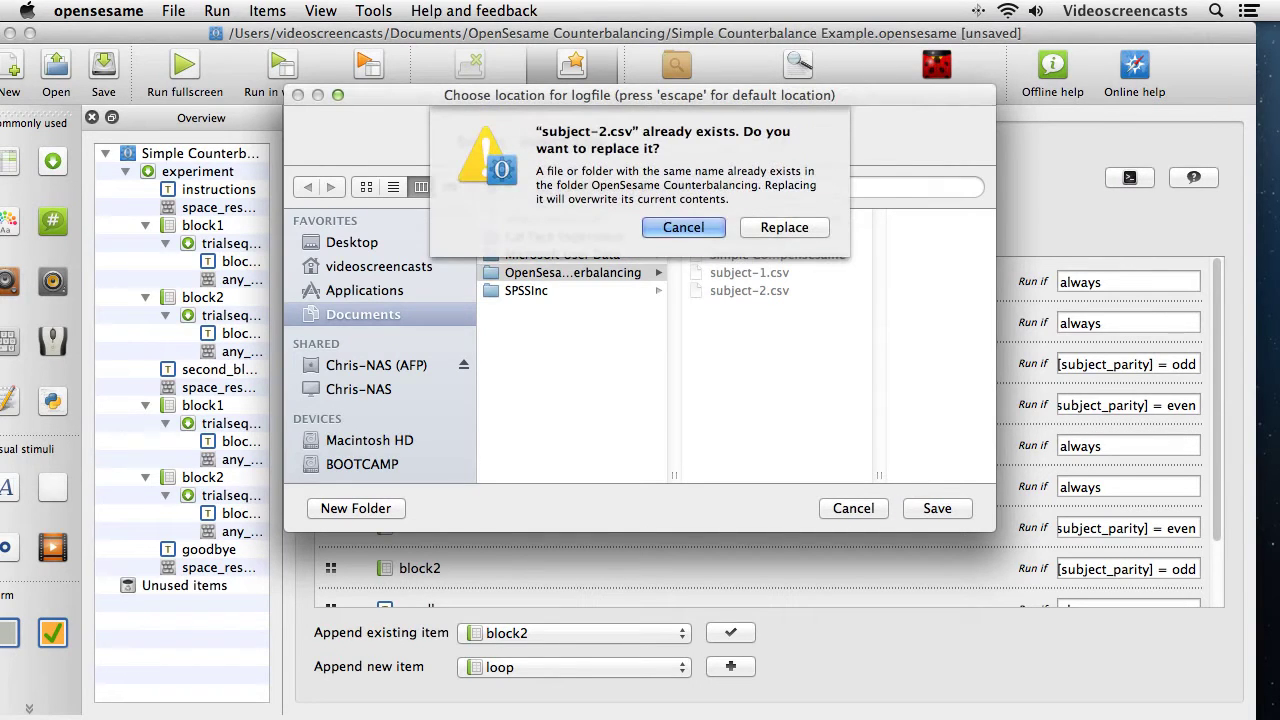
pyautogui.click(777, 233)
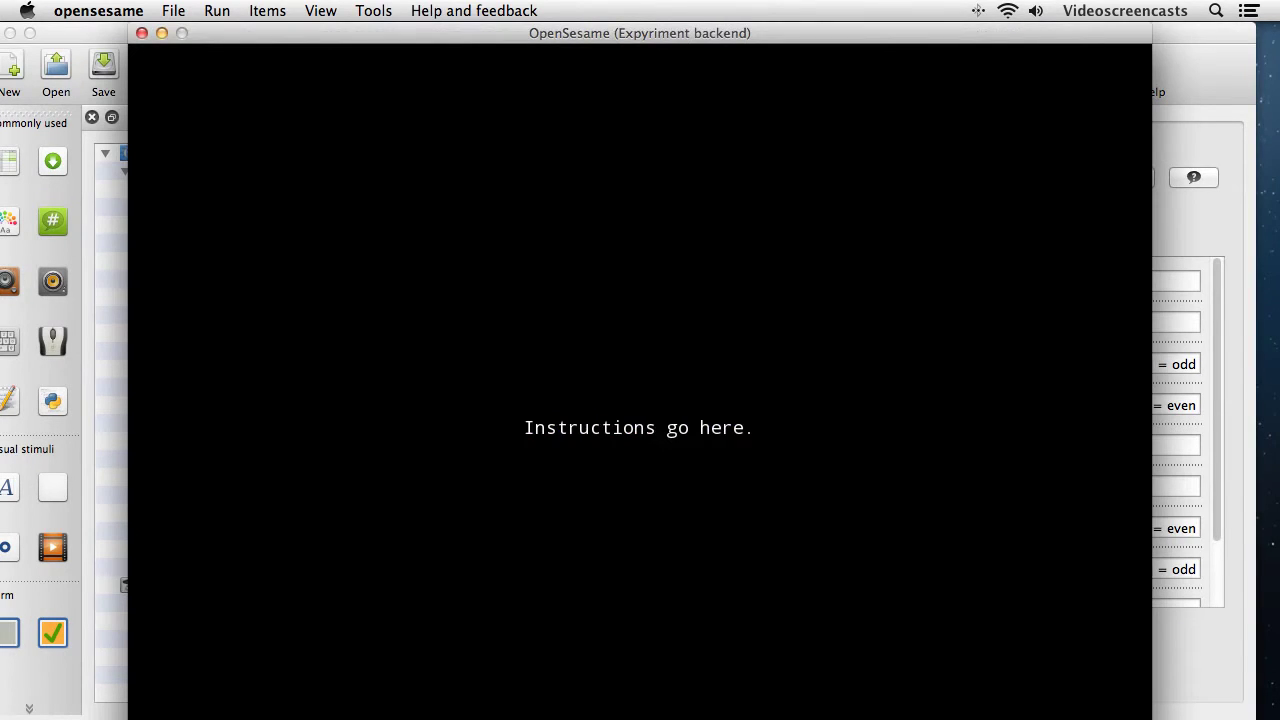
# Step: Advance through the subject 2 run to the goodbye message to check the block order, without copying the log file to the file pool
pyautogui.press('space')
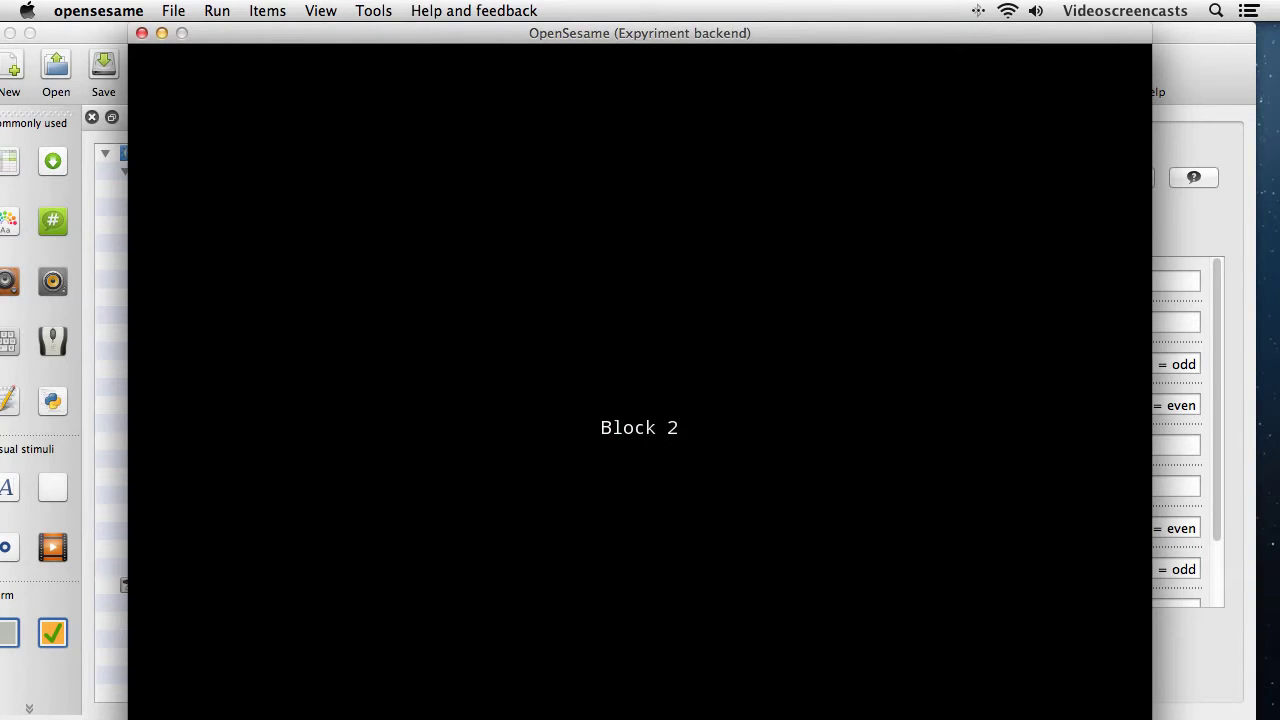
pyautogui.press('space')
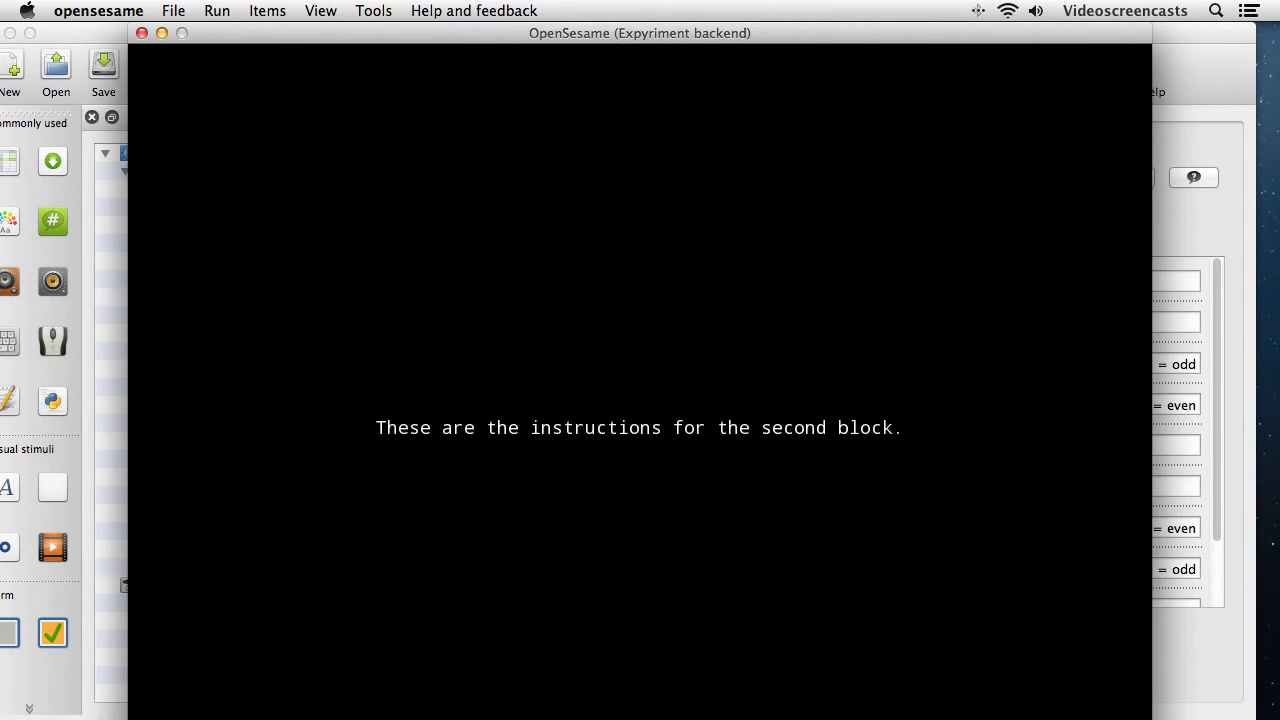
pyautogui.press('space')
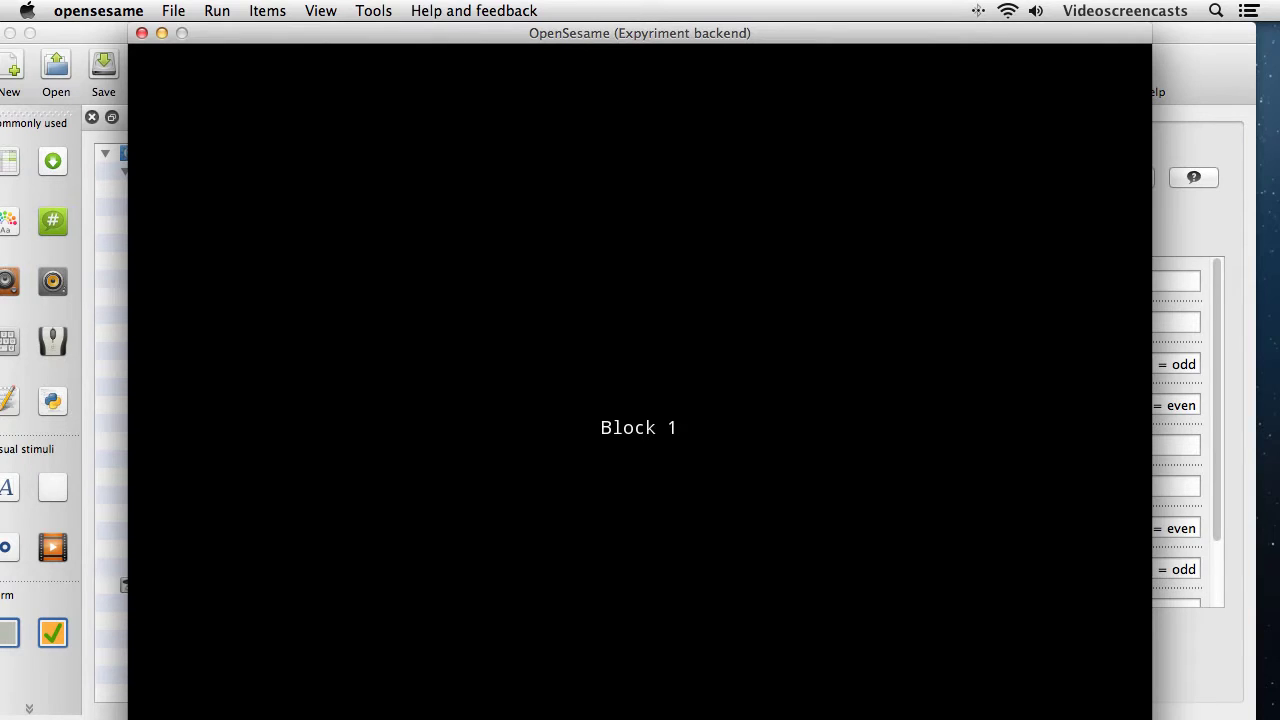
pyautogui.press('space')
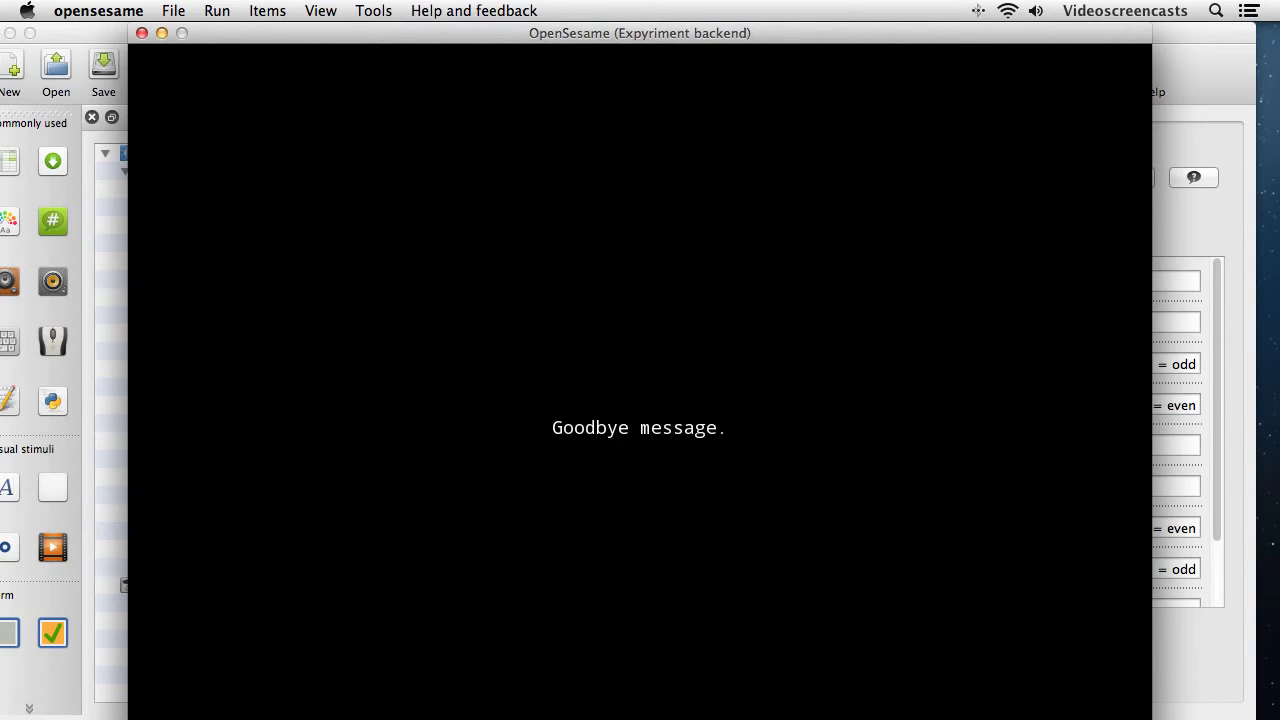
pyautogui.press('space')
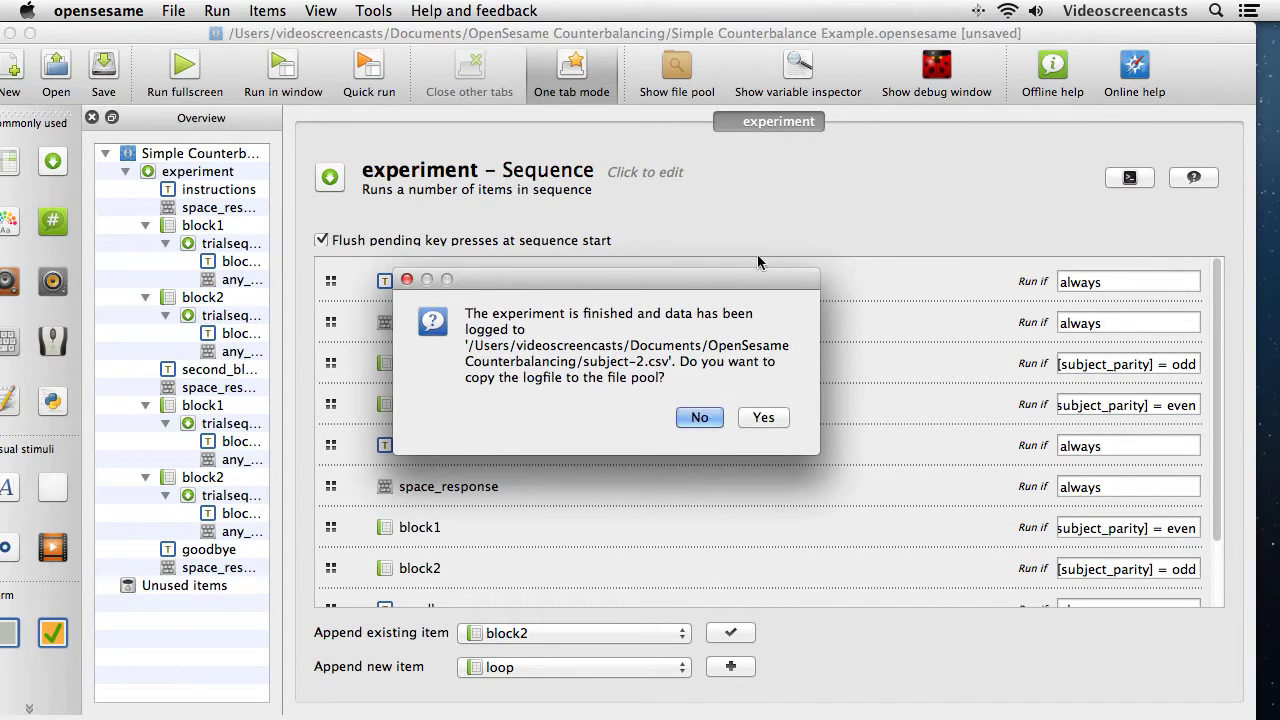
pyautogui.press('Return')
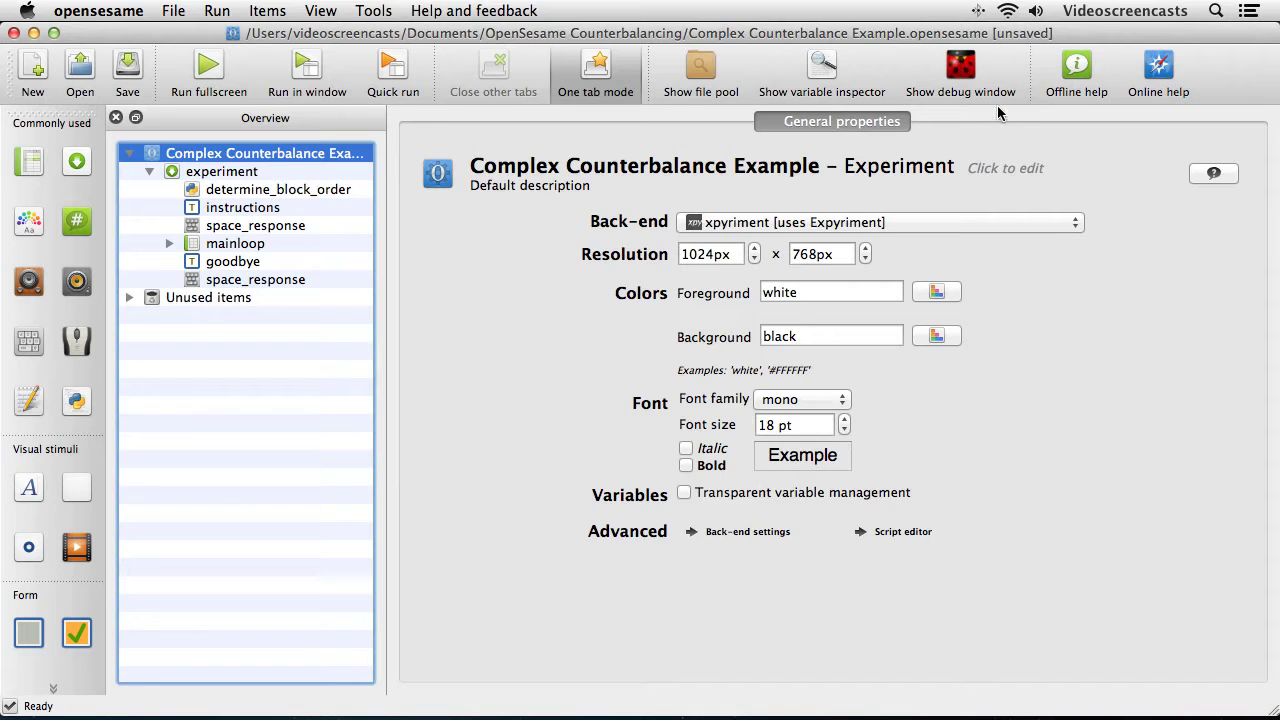
# Step: Evaluate 1%3, 2%3, 3%3 and 4%3 in the debug window's Python prompt, and close the debug window
pyautogui.click(960, 68)
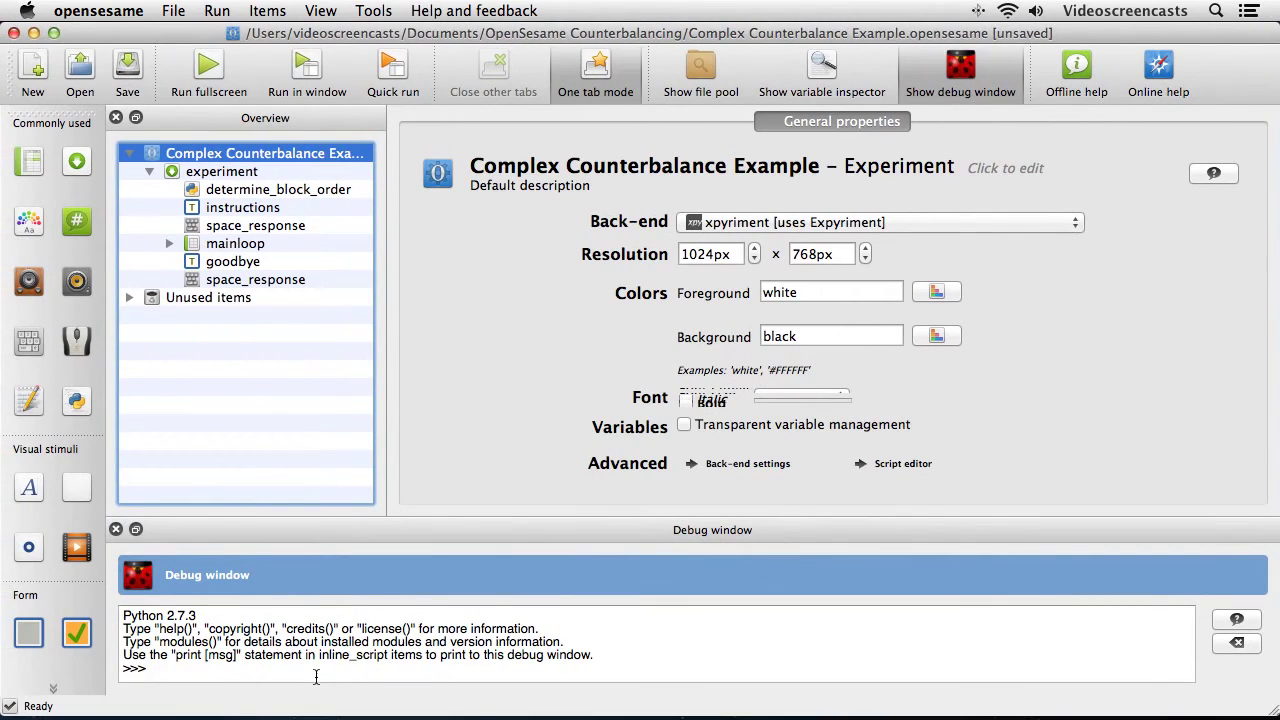
pyautogui.click(316, 677)
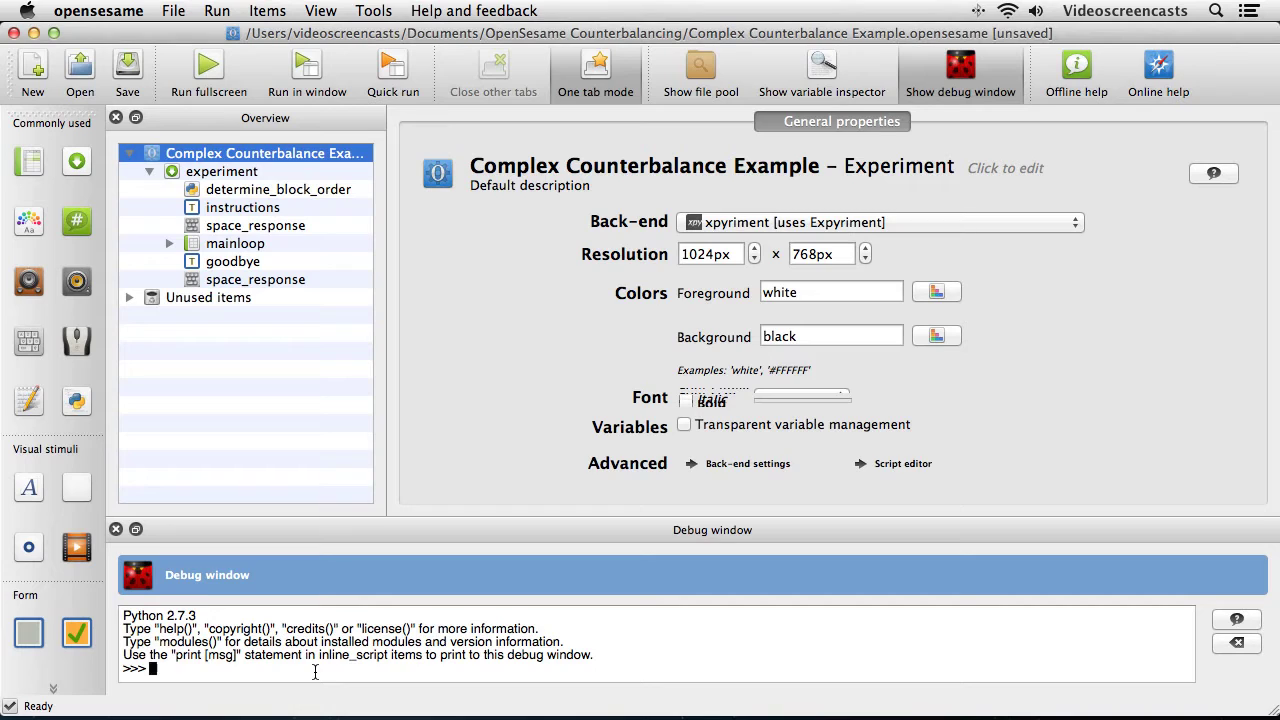
pyautogui.write('1%3')
pyautogui.press('Return')
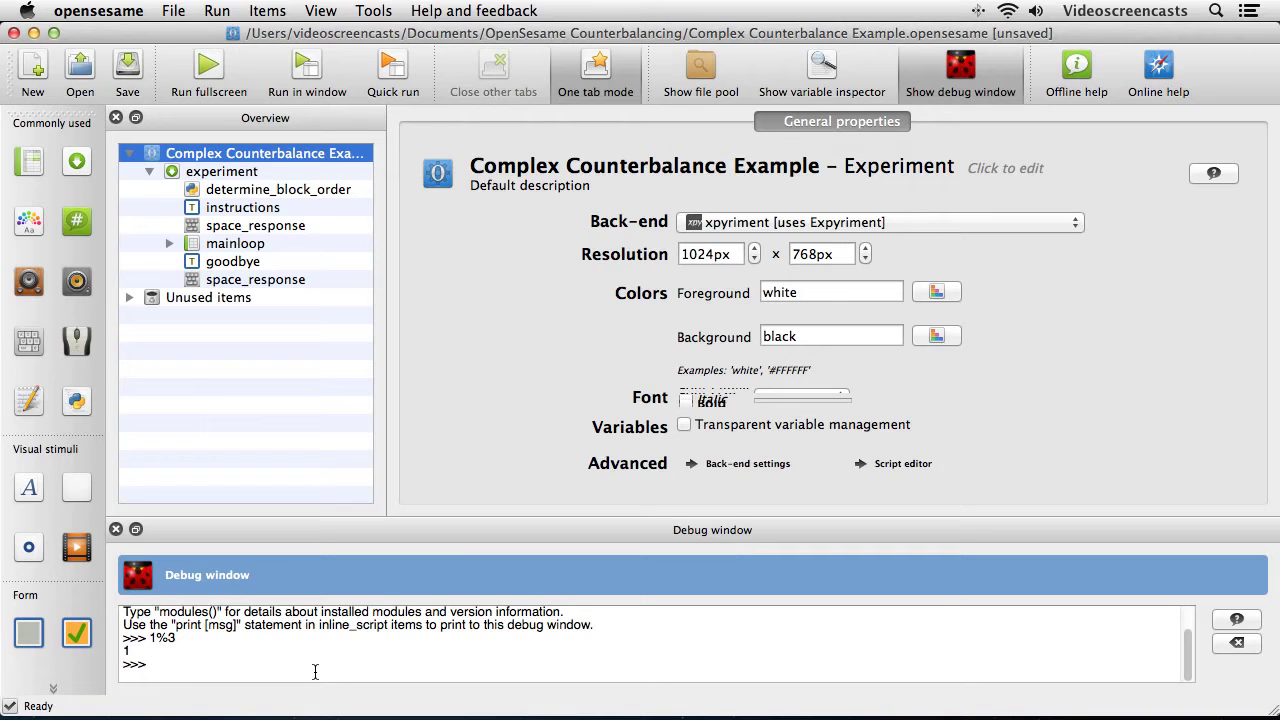
pyautogui.write('2%3')
pyautogui.press('Return')
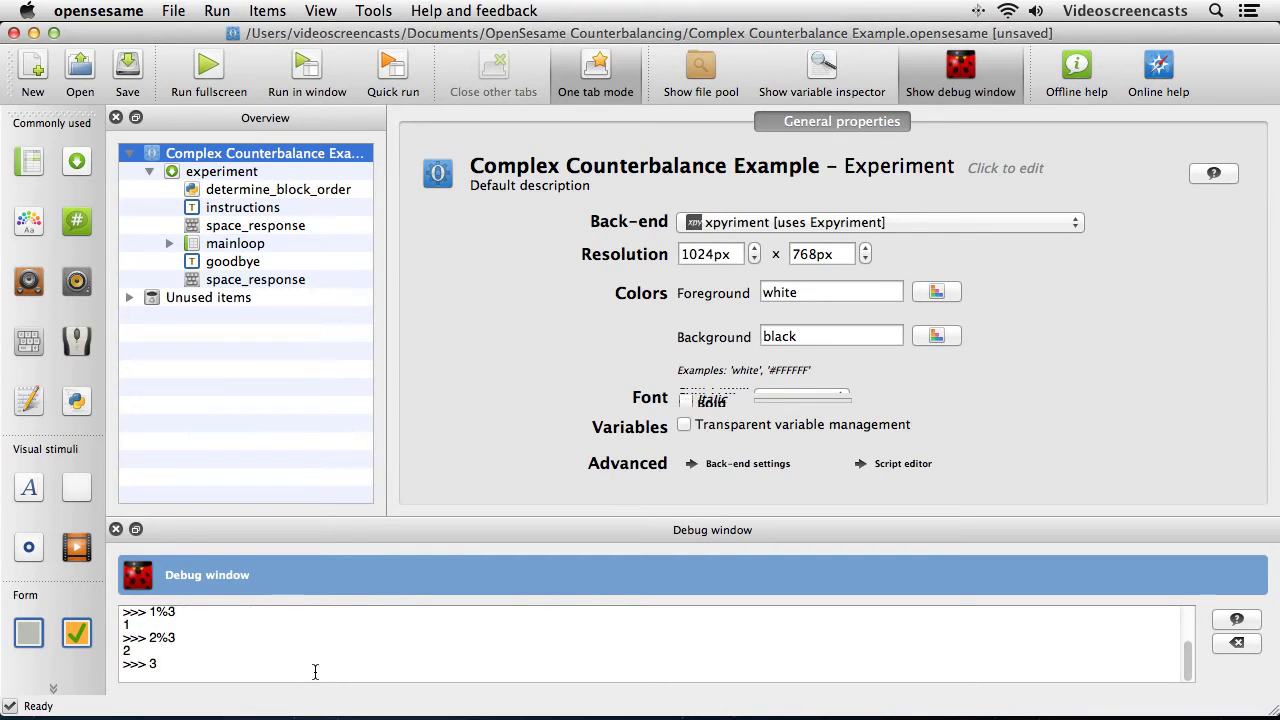
pyautogui.write('3%3')
pyautogui.press('Return')
pyautogui.write('4%3')
pyautogui.press('Return')
pyautogui.click(955, 60)
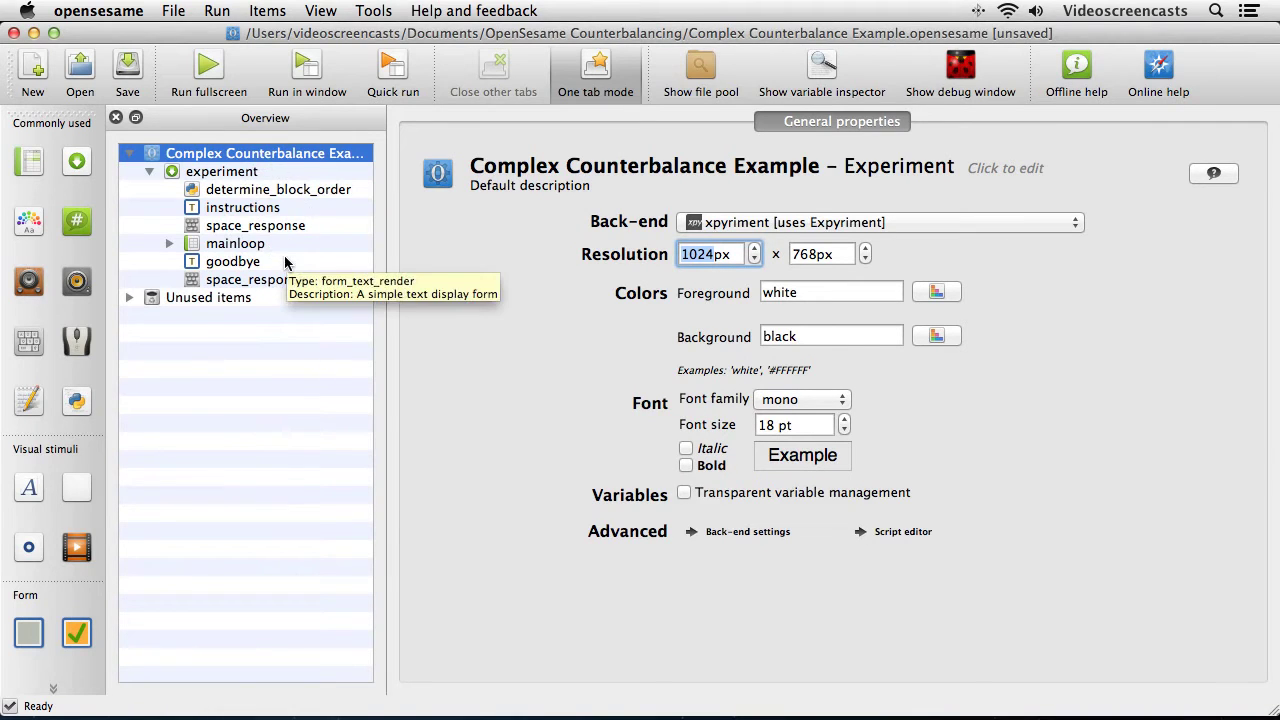
# Step: Examine the run phase script of determine_block_order, focusing on the subject_nr modulo 3 conditions in the if and elif lines
pyautogui.click(268, 190)
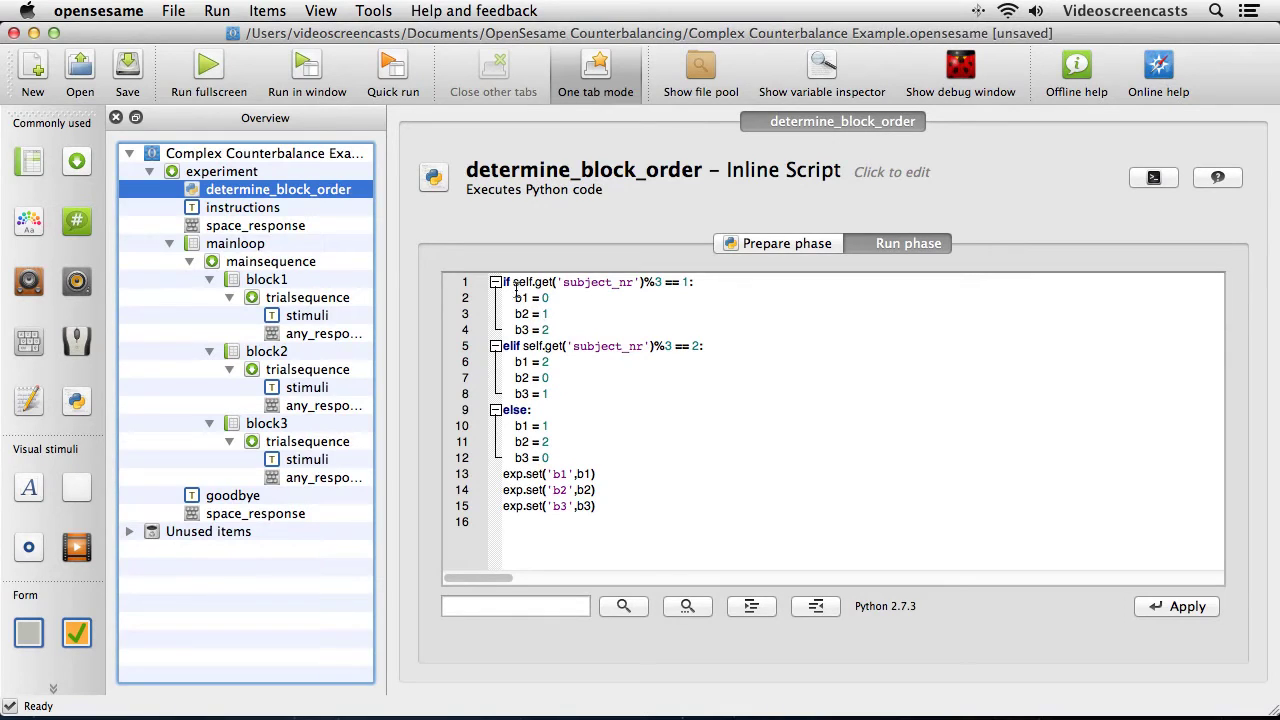
pyautogui.moveTo(512, 283); pyautogui.dragTo(705, 284)
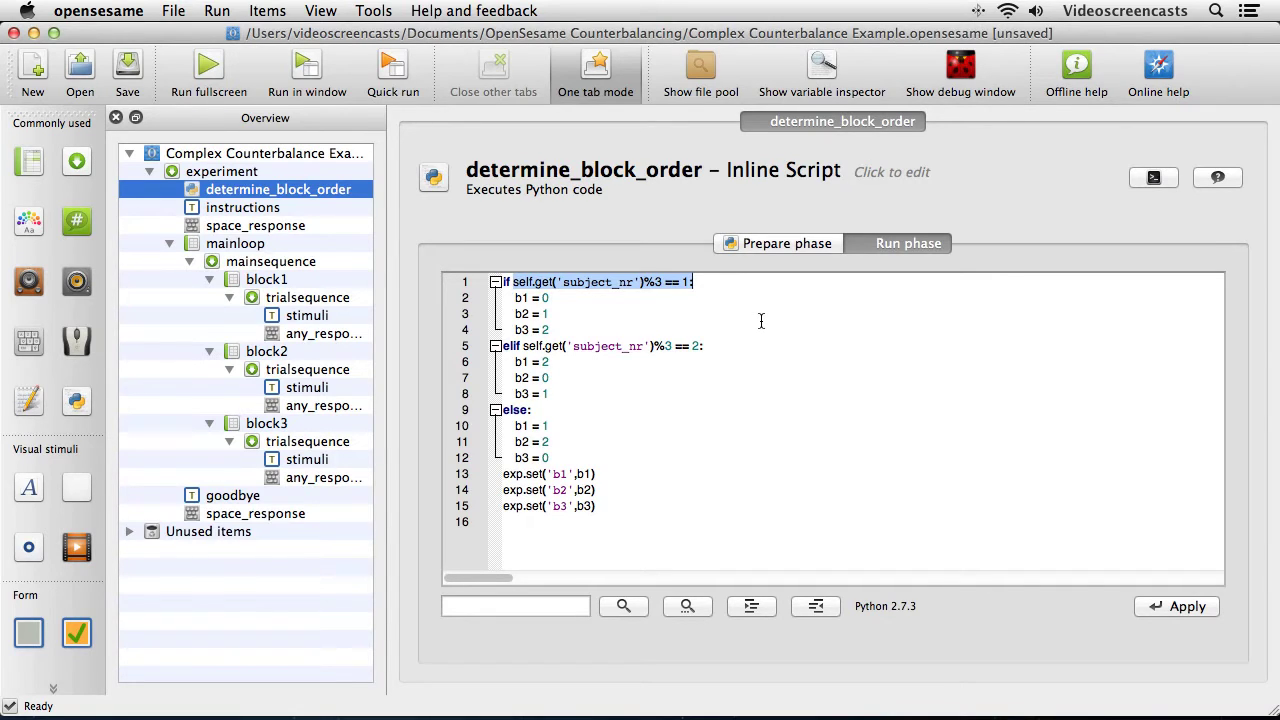
pyautogui.doubleClick(523, 284)
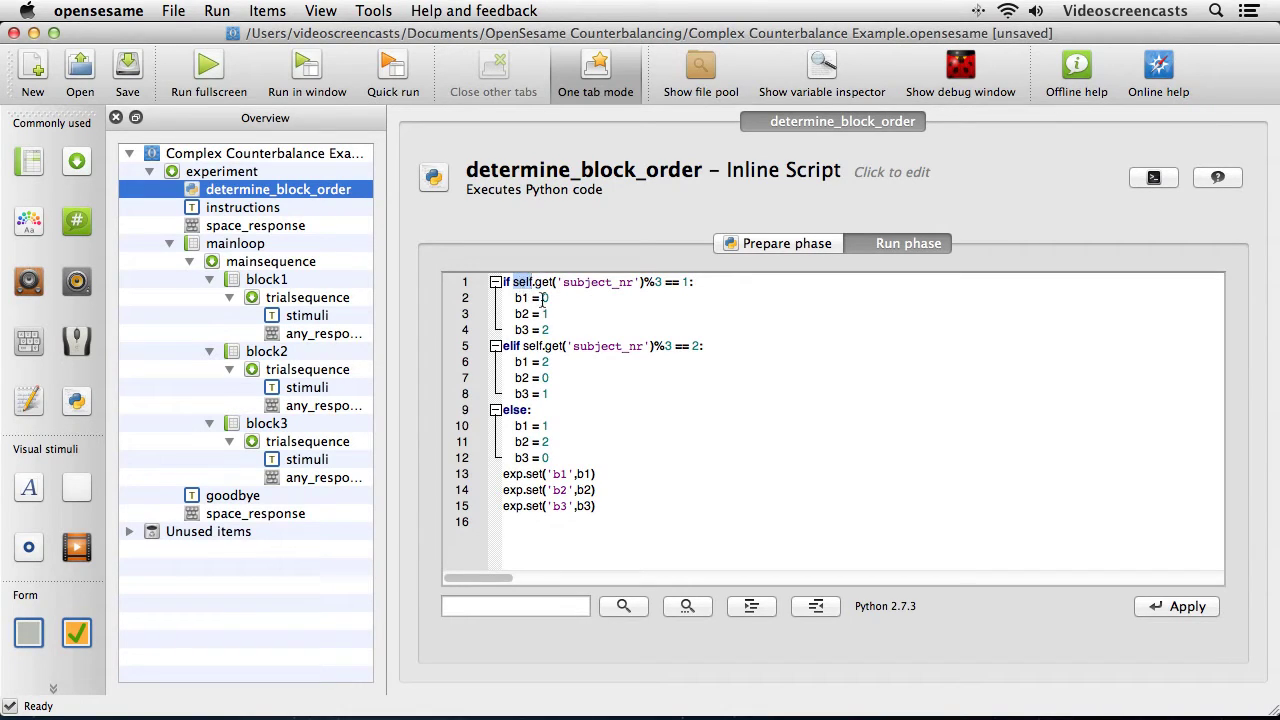
pyautogui.doubleClick(544, 283)
pyautogui.doubleClick(580, 283)
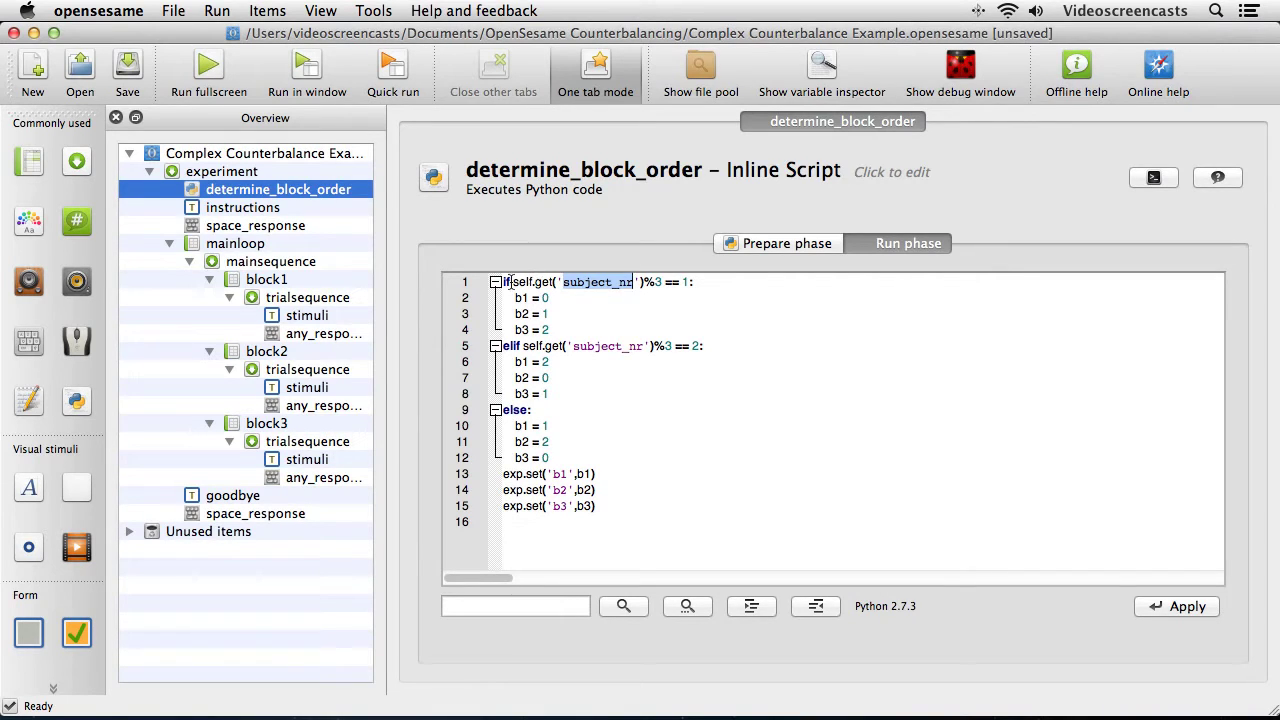
pyautogui.moveTo(510, 282); pyautogui.dragTo(656, 283)
pyautogui.moveTo(506, 346); pyautogui.dragTo(665, 346)
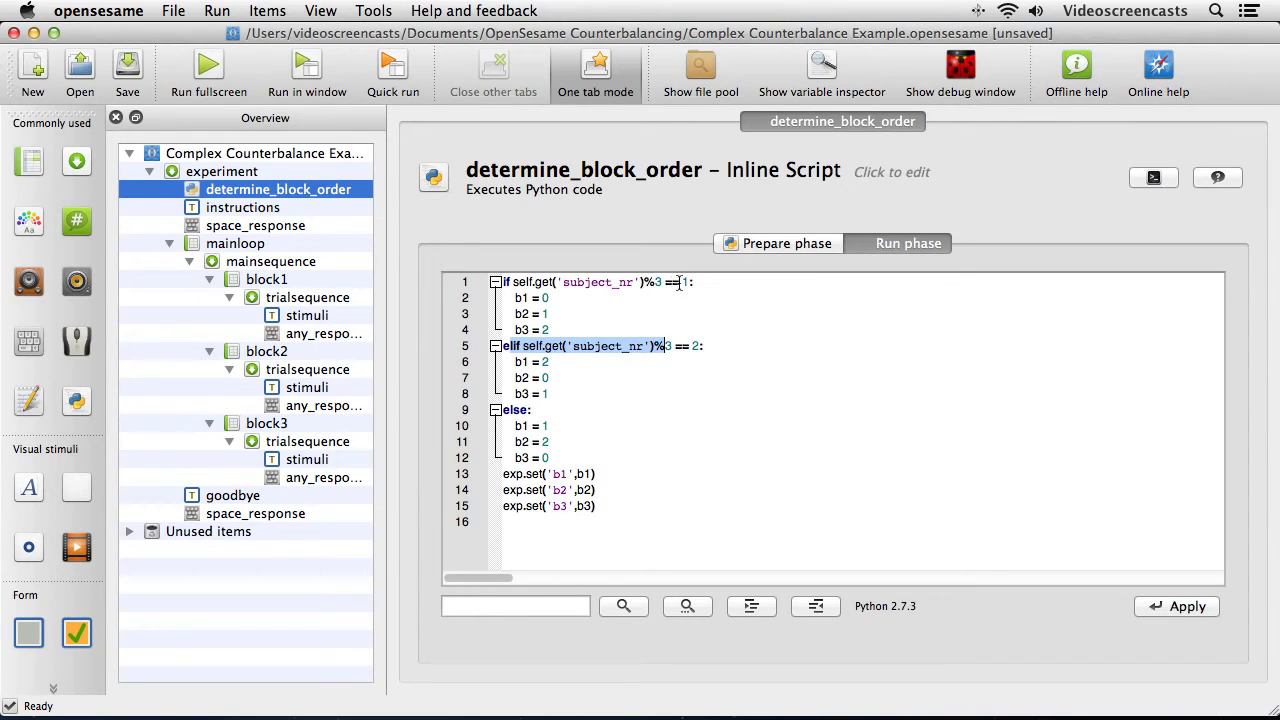
# Step: Examine the b1, b2 and b3 assignments in each branch of the script, comparing which block gets 0, 1 and 2
pyautogui.moveTo(549, 426); pyautogui.dragTo(549, 458)
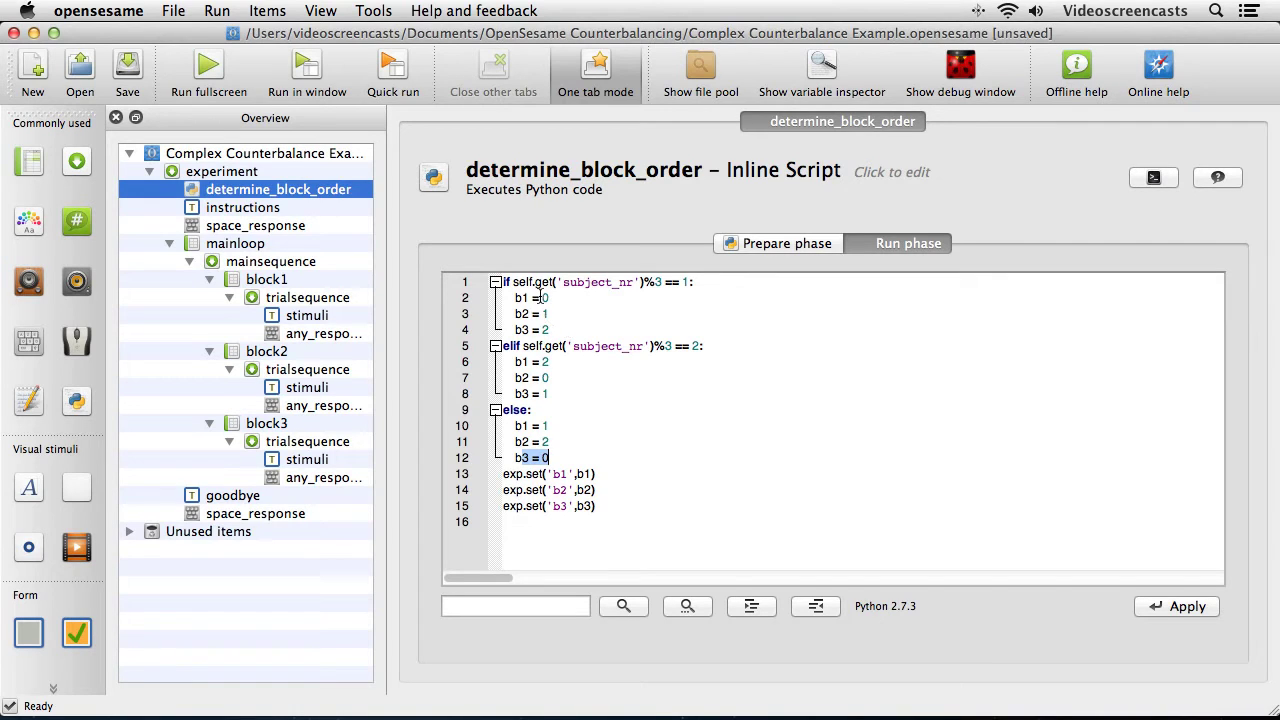
pyautogui.click(544, 297)
pyautogui.moveTo(516, 298); pyautogui.dragTo(550, 298)
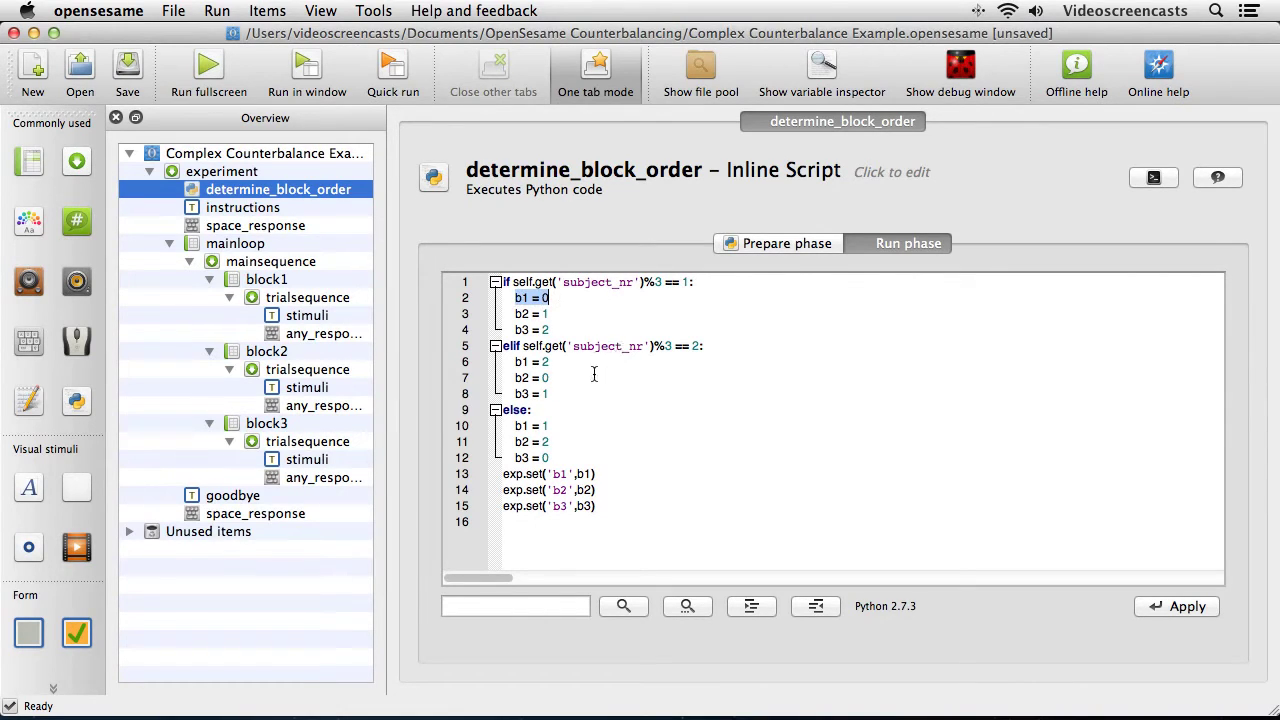
pyautogui.click(518, 378)
pyautogui.moveTo(518, 378); pyautogui.dragTo(550, 378)
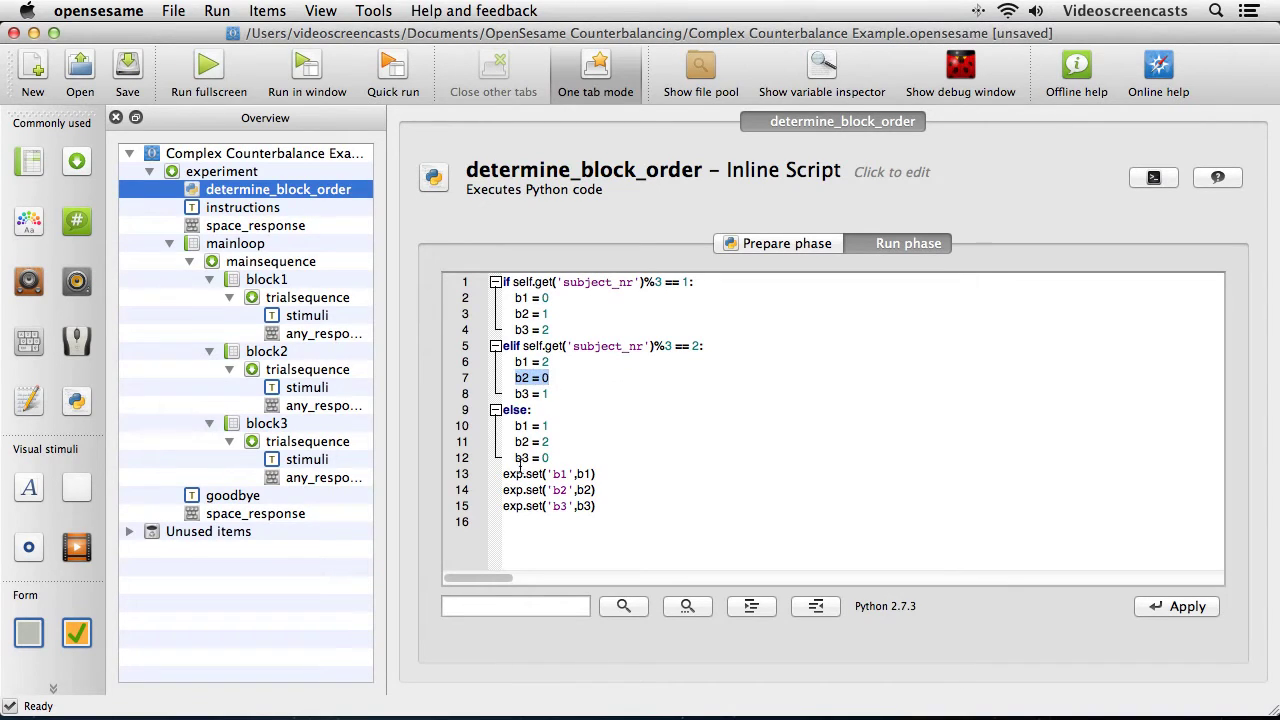
pyautogui.moveTo(516, 458); pyautogui.dragTo(549, 458)
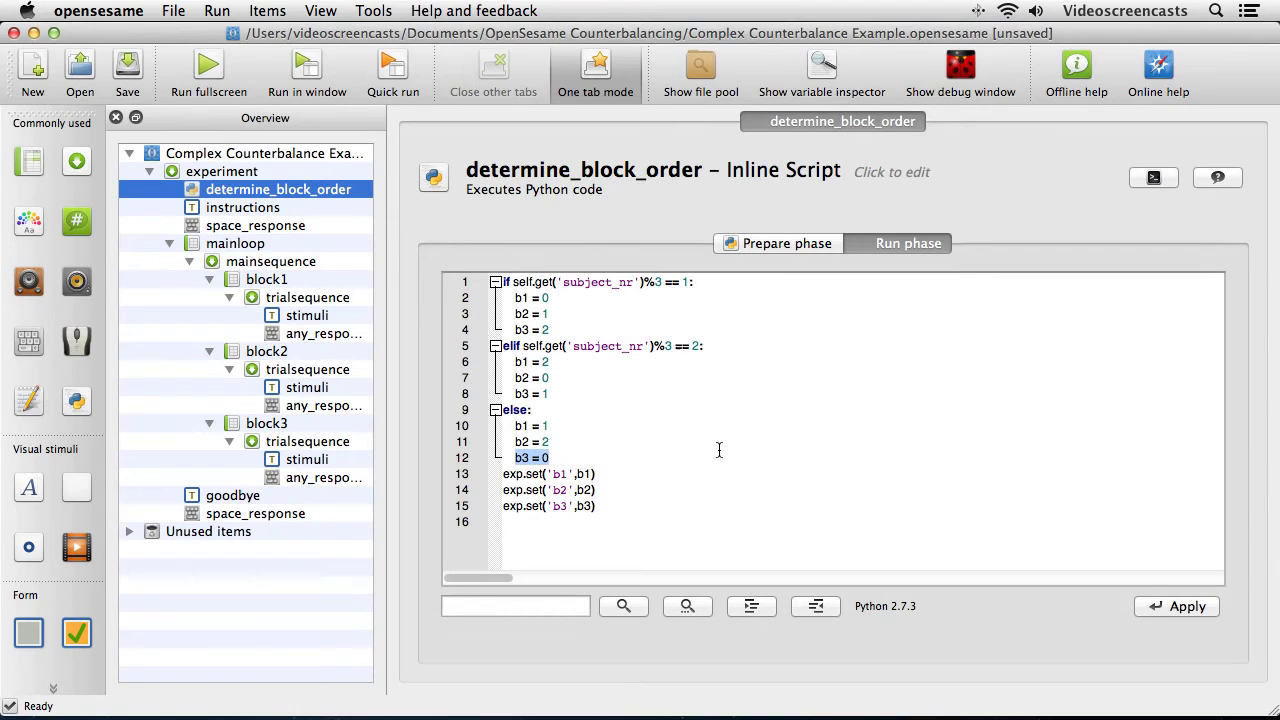
pyautogui.doubleClick(546, 314)
pyautogui.doubleClick(546, 330)
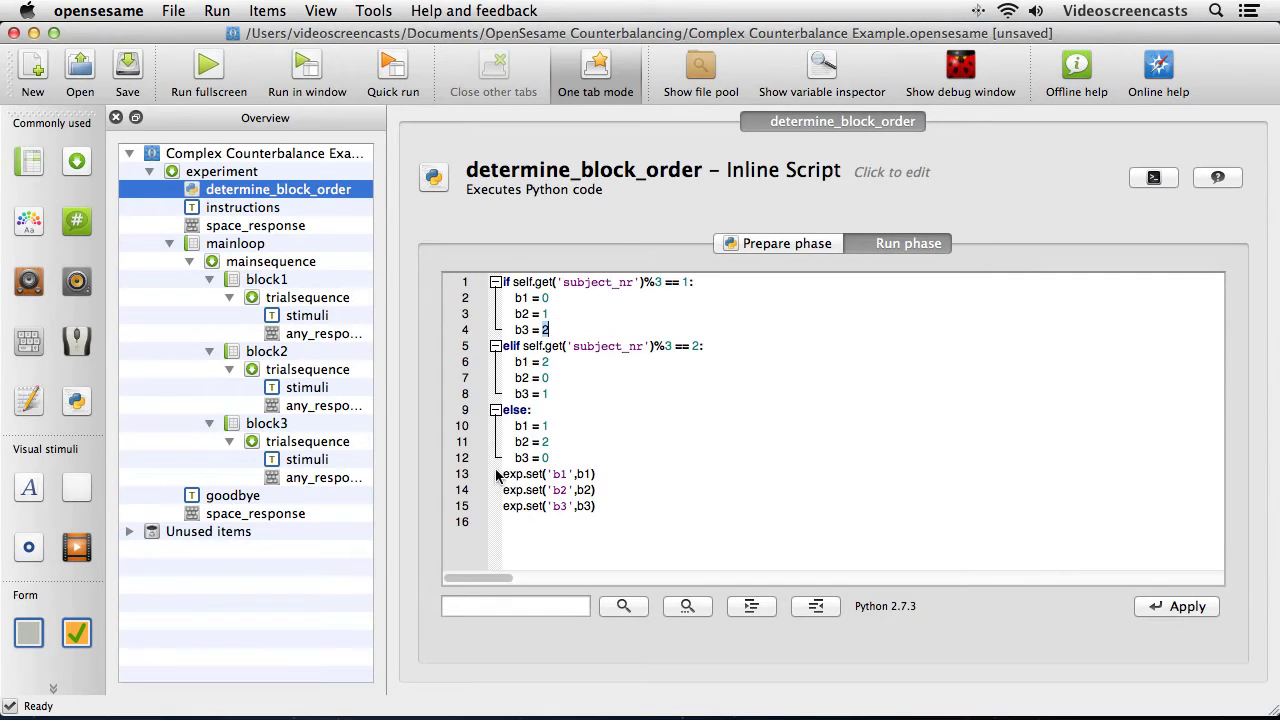
# Step: Examine the three exp.set lines at the end of the script, matching each quoted experiment variable name with its Python variable
pyautogui.moveTo(503, 474); pyautogui.dragTo(601, 508)
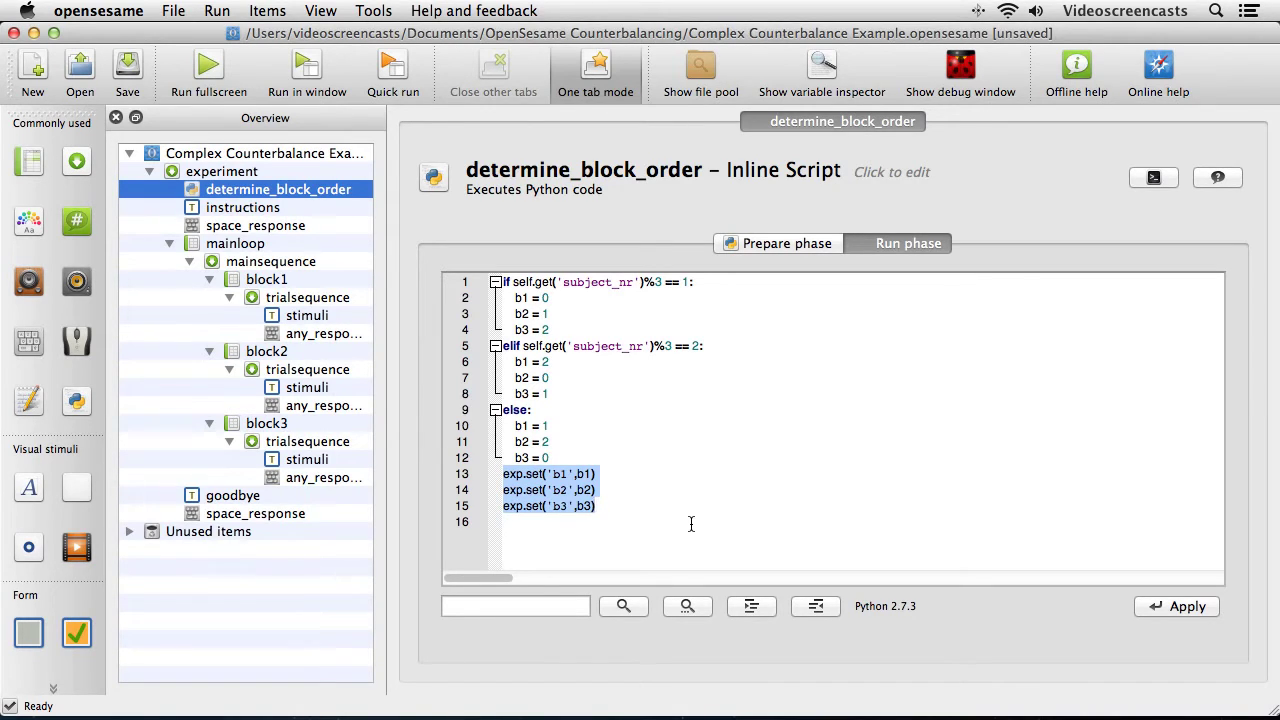
pyautogui.click(525, 476)
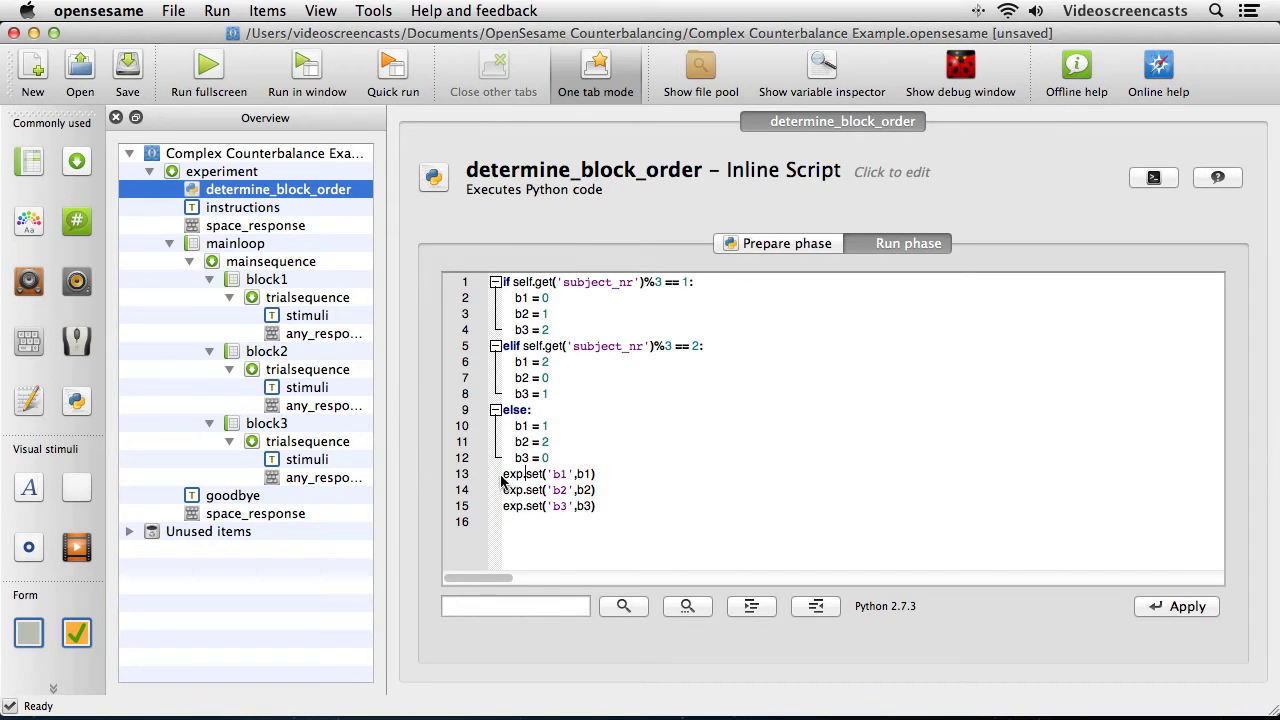
pyautogui.doubleClick(519, 475)
pyautogui.doubleClick(532, 474)
pyautogui.doubleClick(560, 474)
pyautogui.doubleClick(585, 474)
pyautogui.doubleClick(558, 490)
pyautogui.doubleClick(585, 490)
pyautogui.doubleClick(558, 506)
pyautogui.doubleClick(585, 506)
pyautogui.click(607, 532)
# Step: Review the instructions form, the first space_response, the mainloop cycle settings and the run-if conditions in mainsequence
pyautogui.click(240, 210)
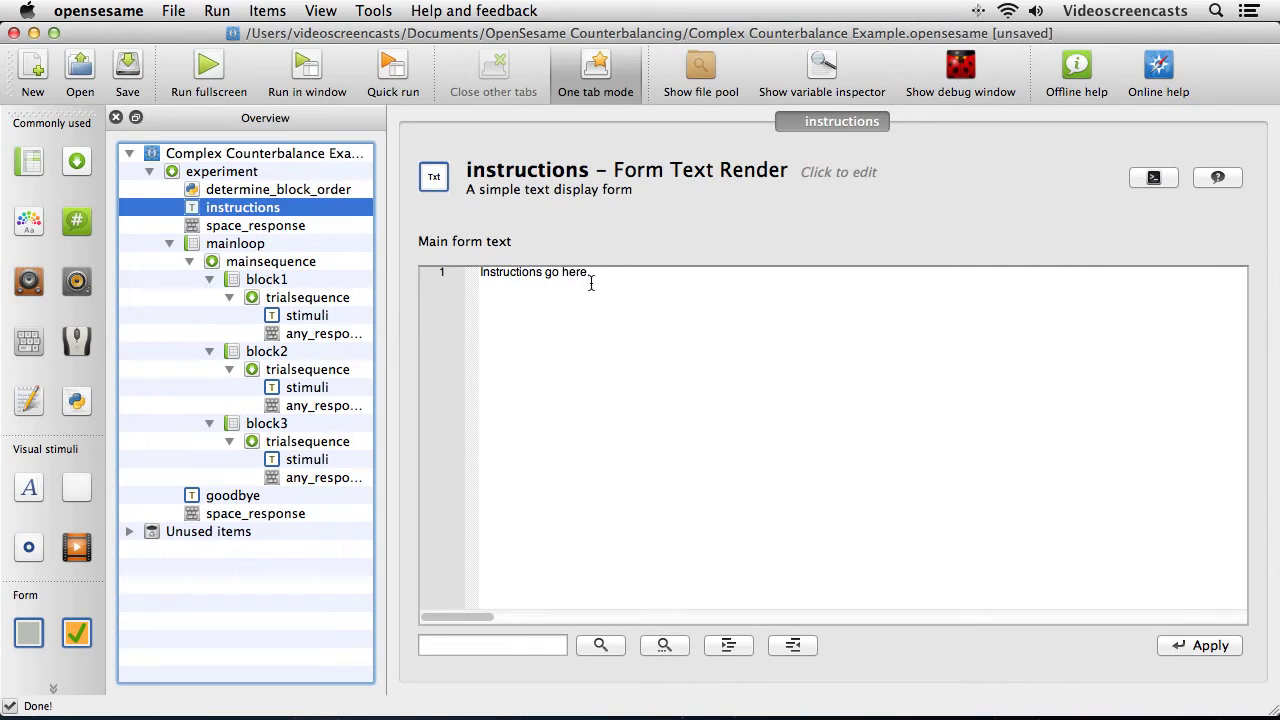
pyautogui.click(230, 228)
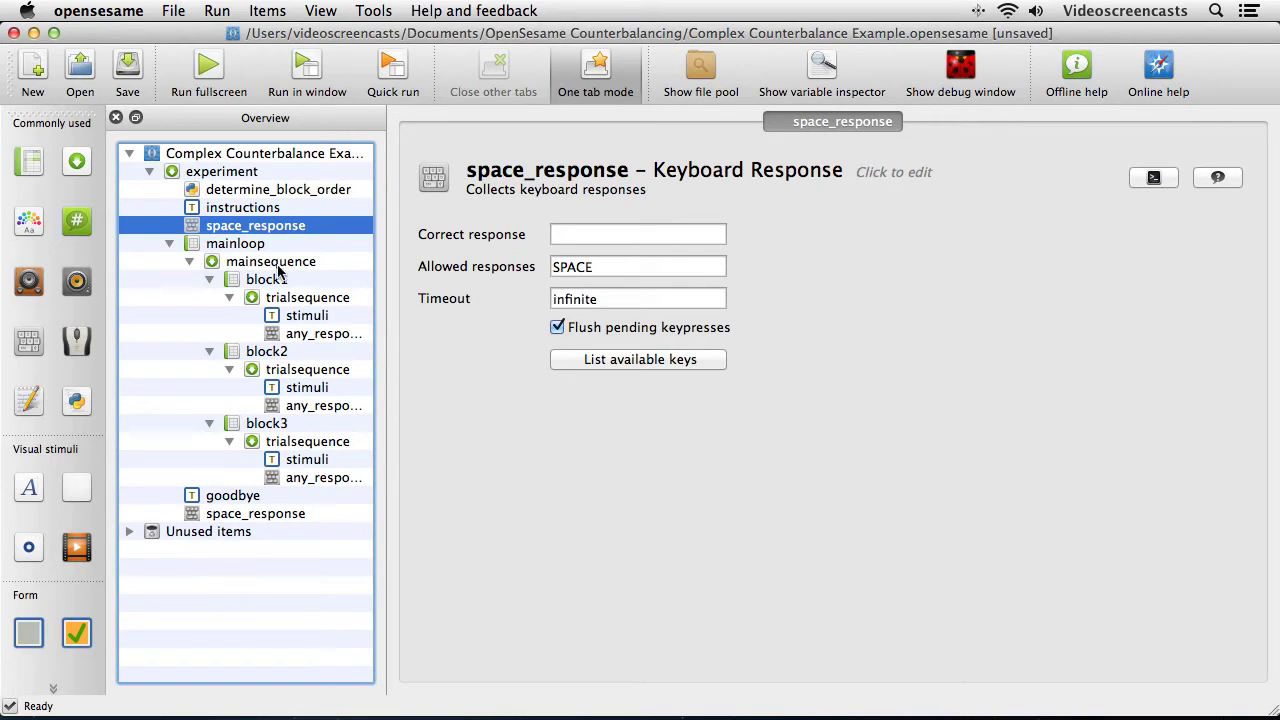
pyautogui.click(240, 248)
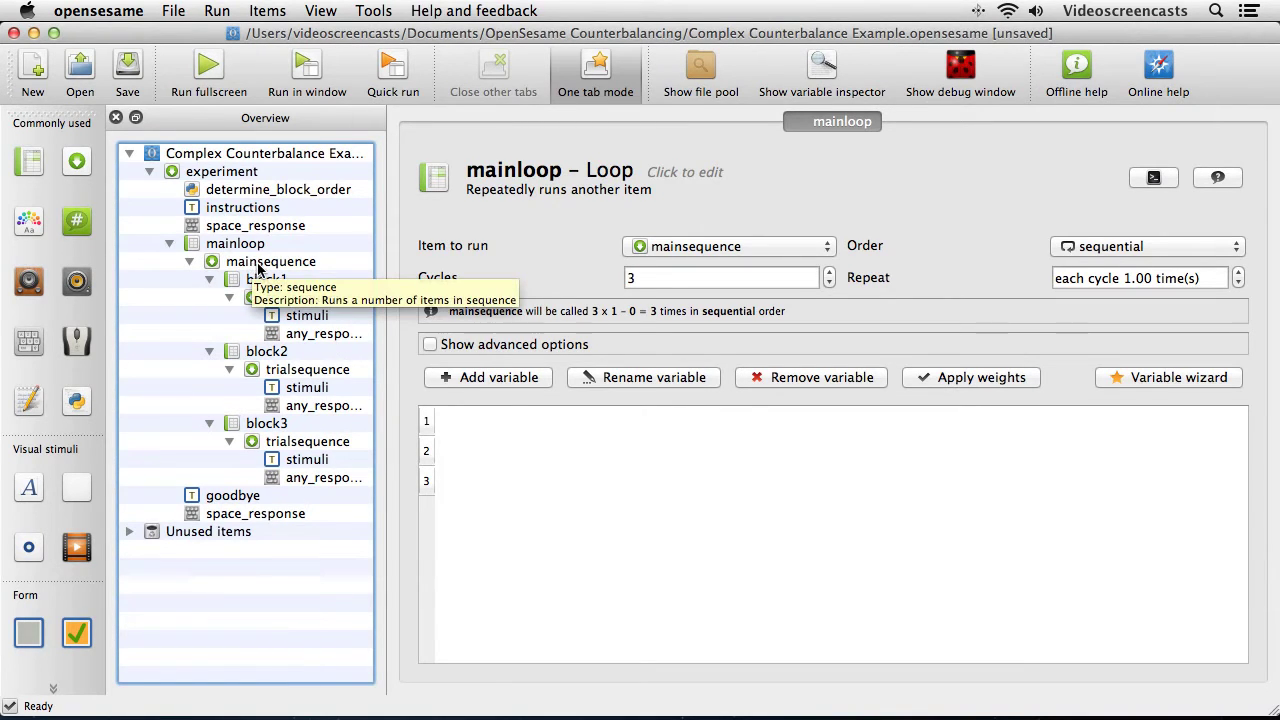
pyautogui.click(256, 266)
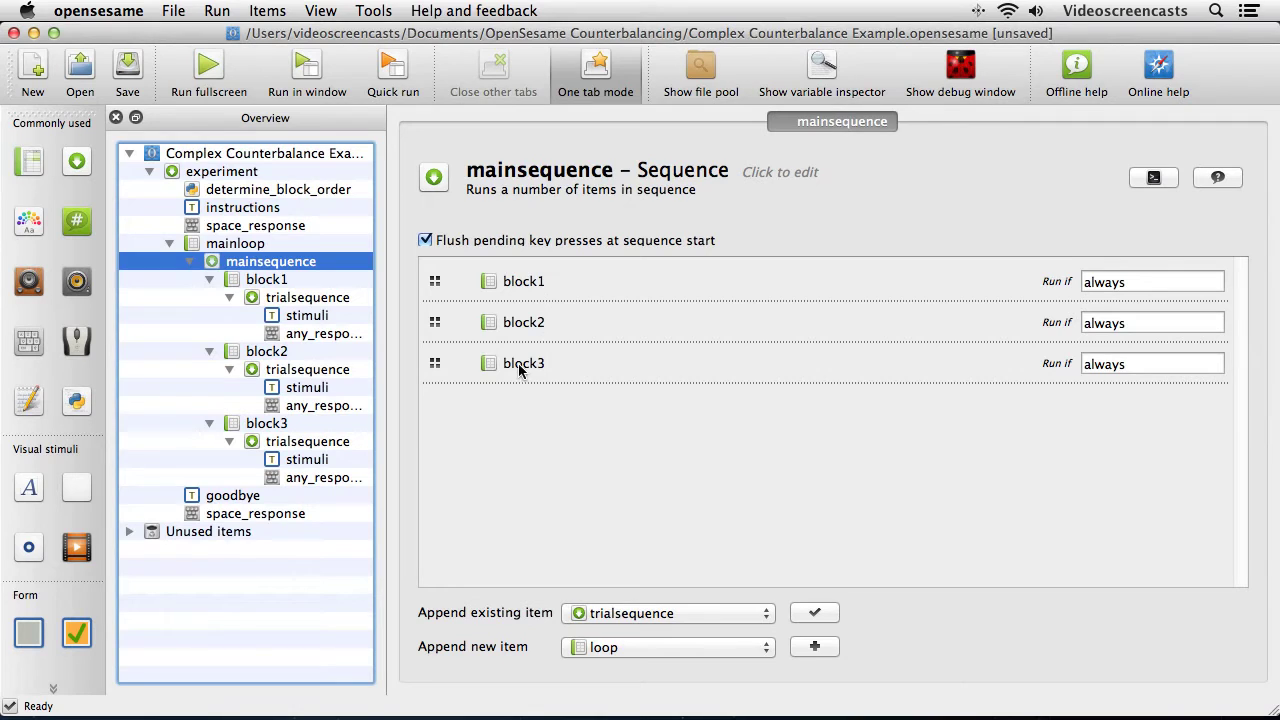
# Step: Examine the msg variable in the block1, block2 and block3 loops and the shared stimuli text that uses it
pyautogui.click(266, 280)
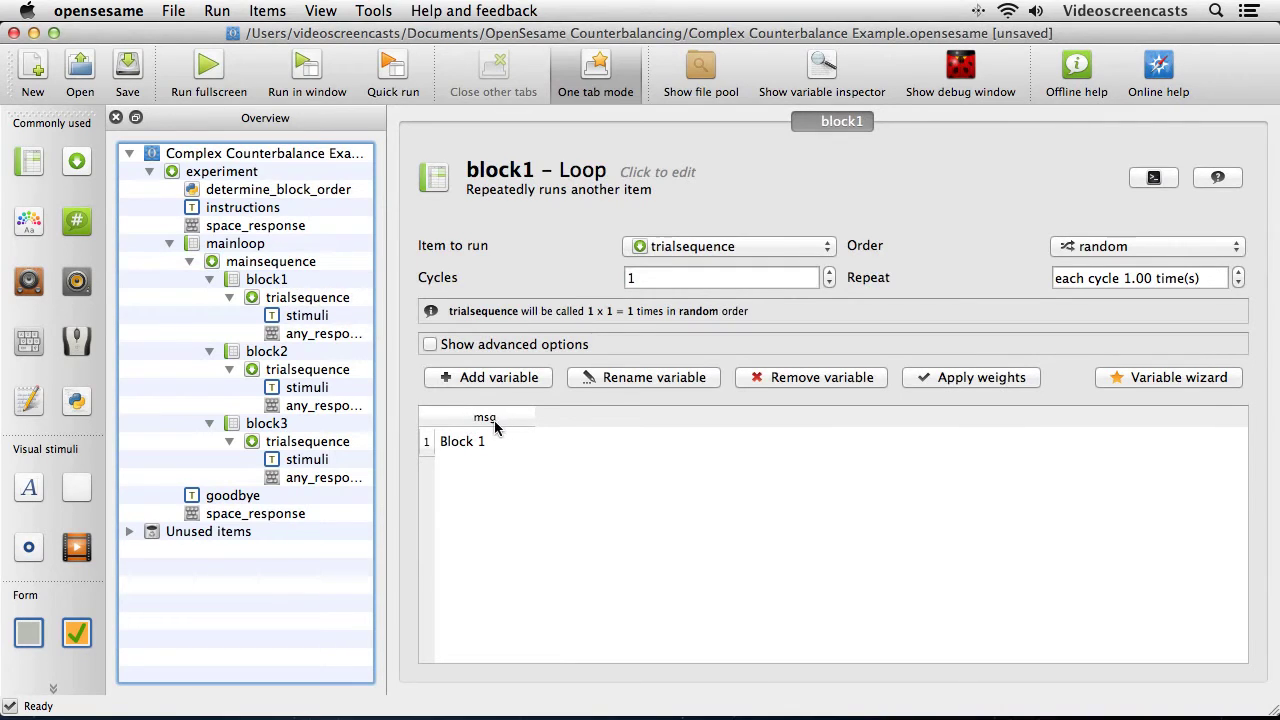
pyautogui.click(267, 351)
pyautogui.click(286, 425)
pyautogui.click(312, 317)
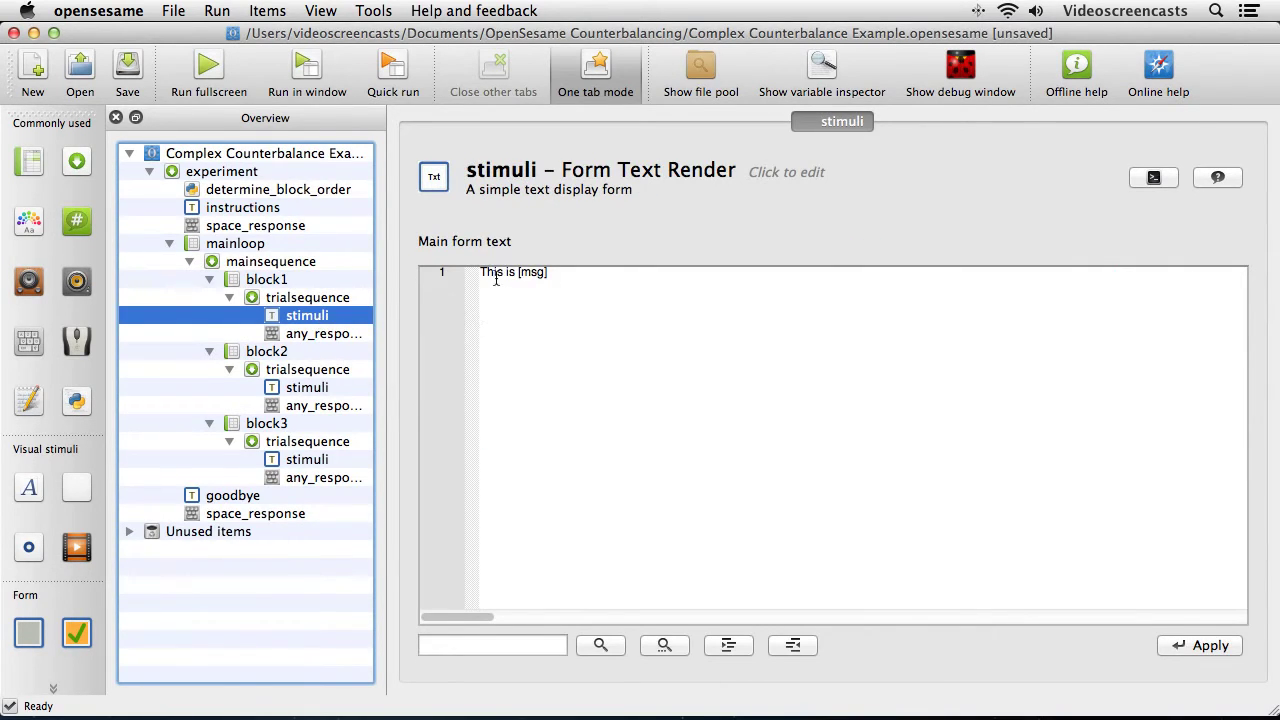
pyautogui.click(284, 282)
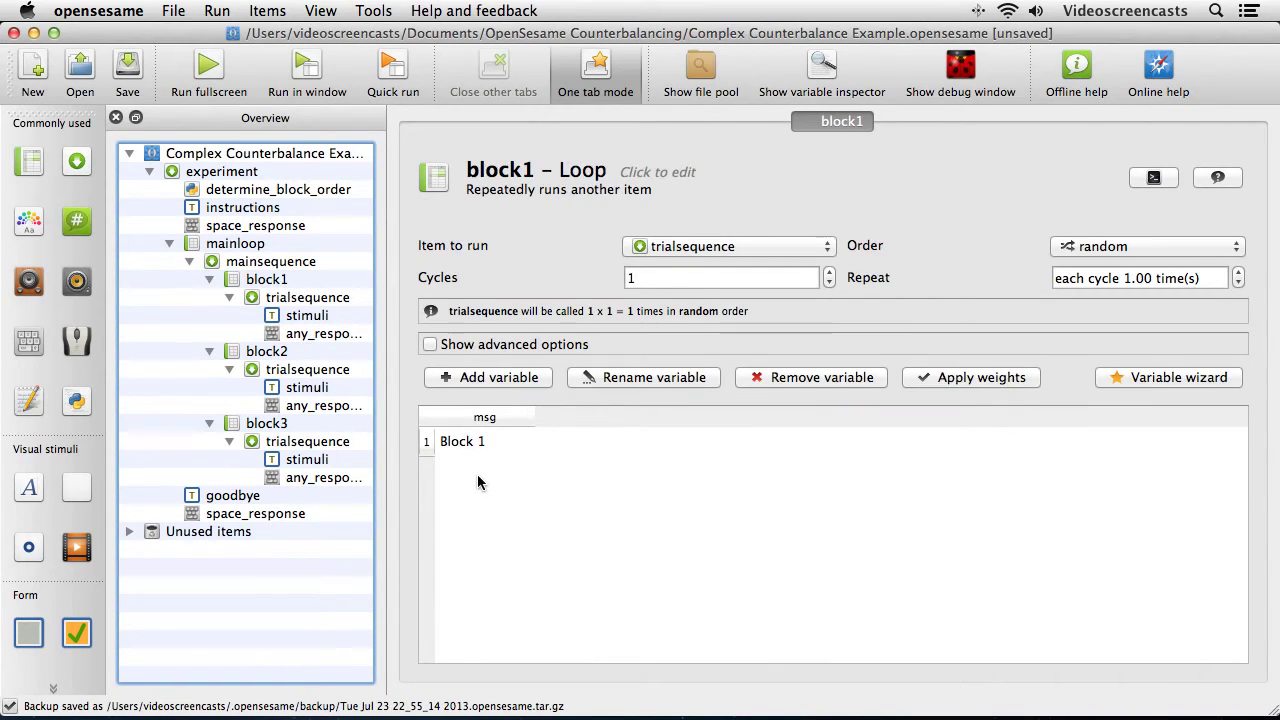
# Step: Review the goodbye form and the final space_response, and return to mainsequence after checking the cycles and order of mainloop
pyautogui.click(228, 496)
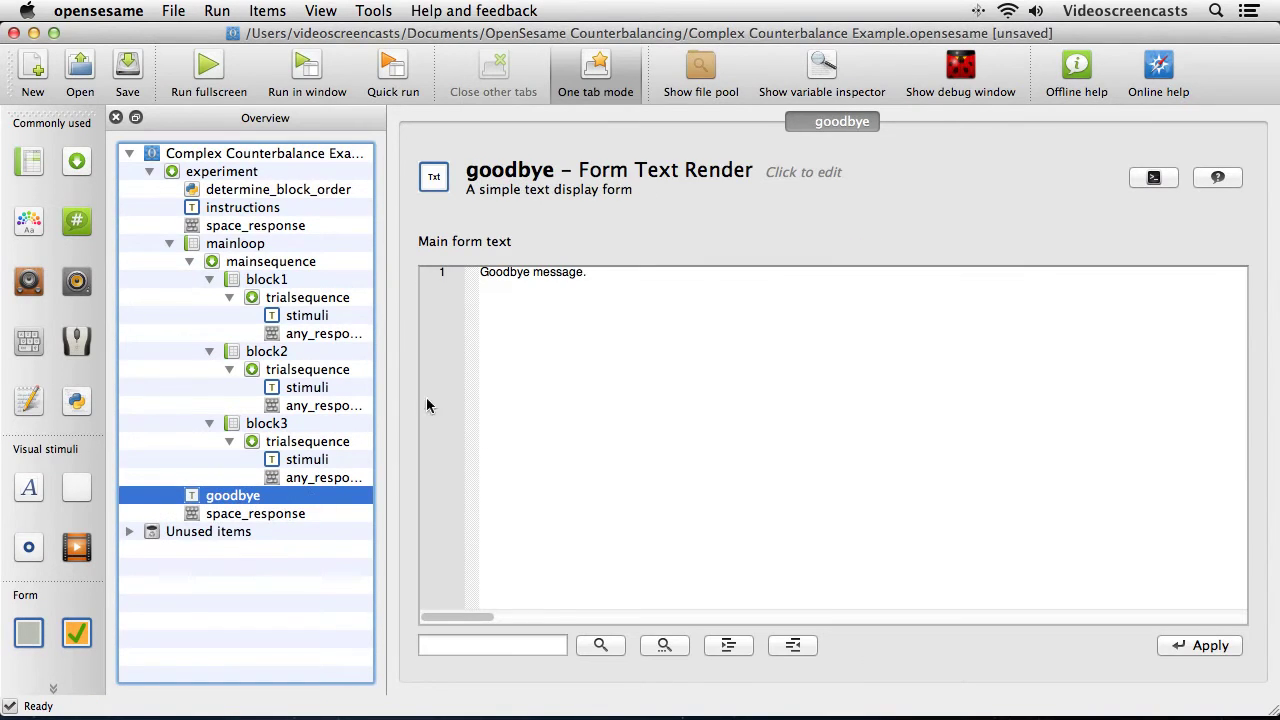
pyautogui.click(230, 514)
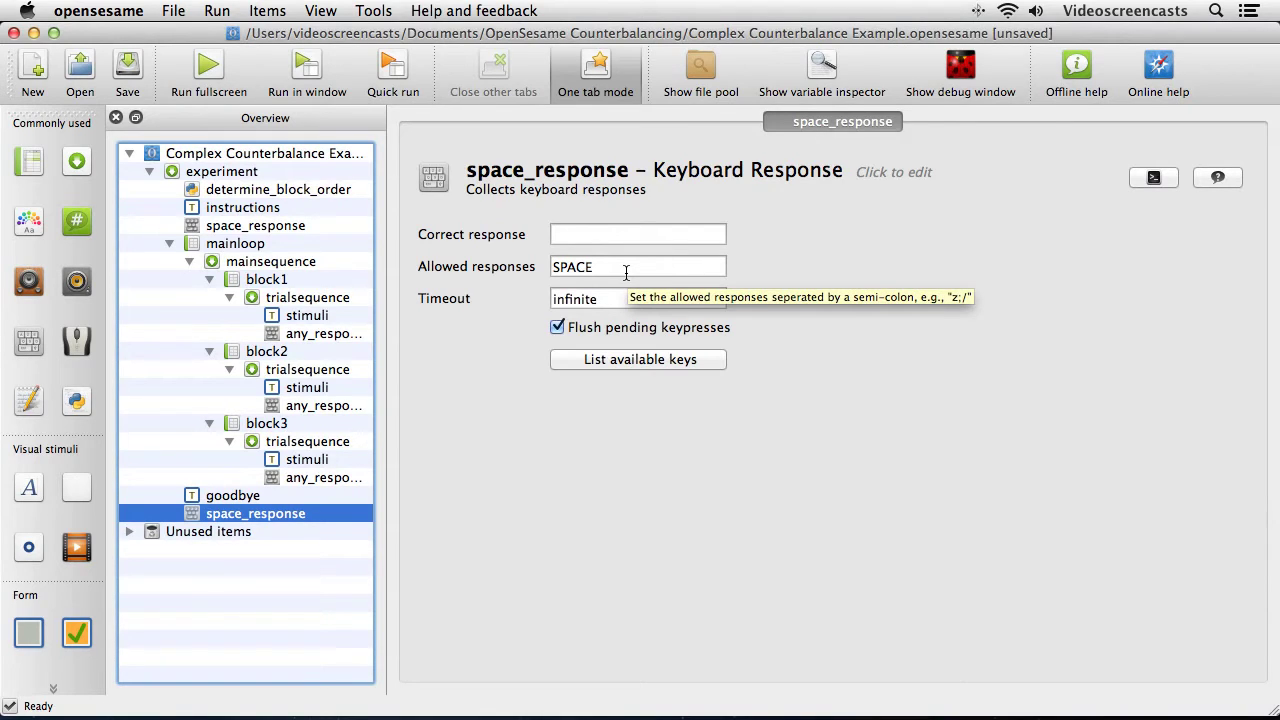
pyautogui.click(250, 249)
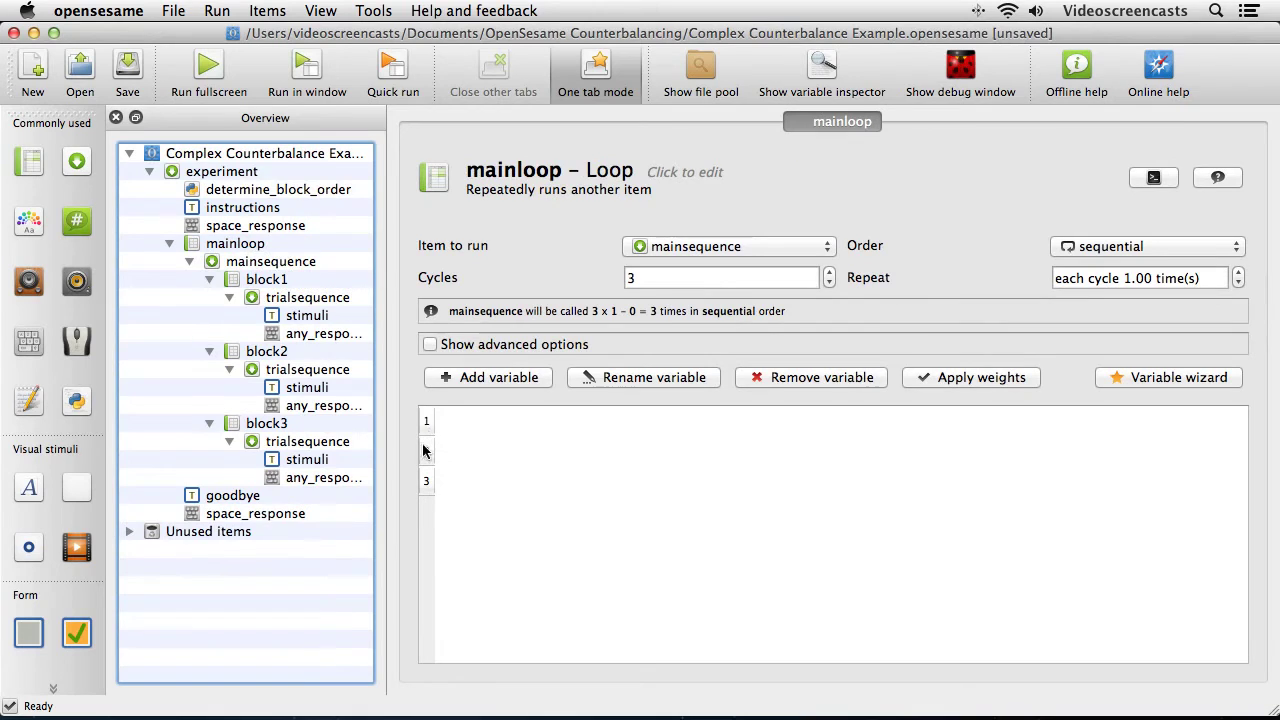
pyautogui.click(272, 263)
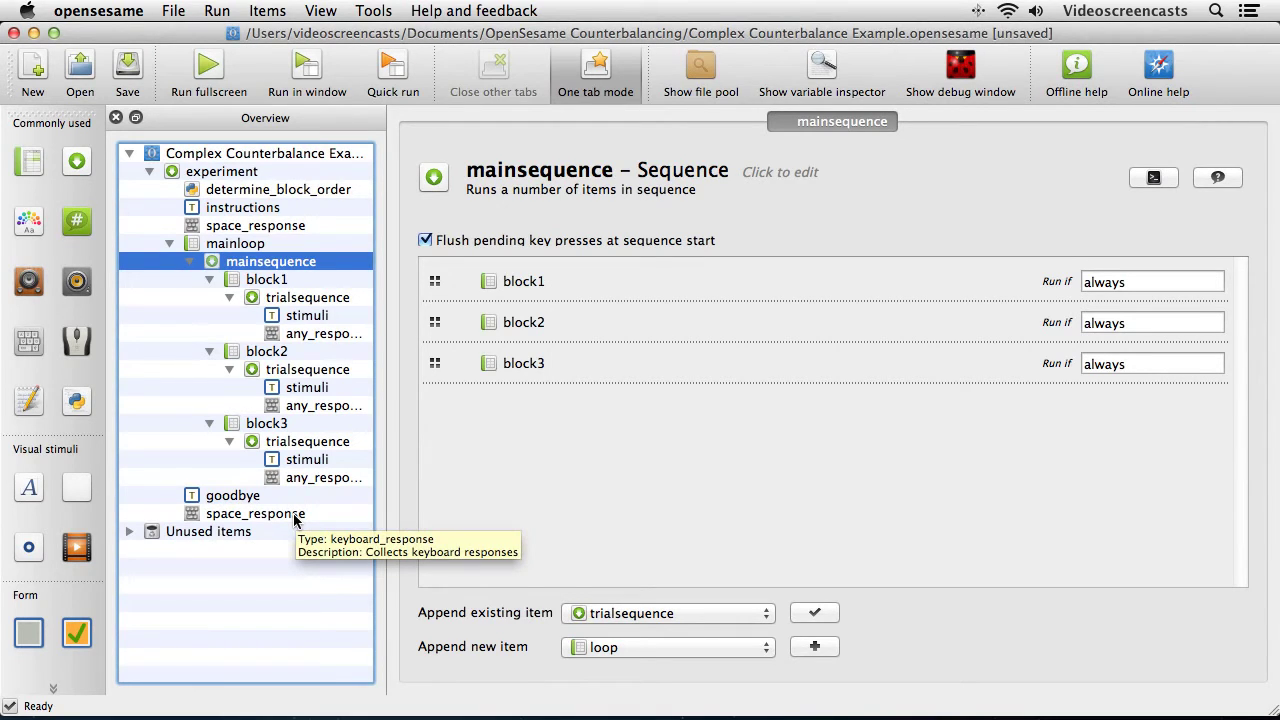
# Step: Run the experiment in a window as subject number 1, logging to subject-1.csv and replacing the existing file
pyautogui.click(310, 66)
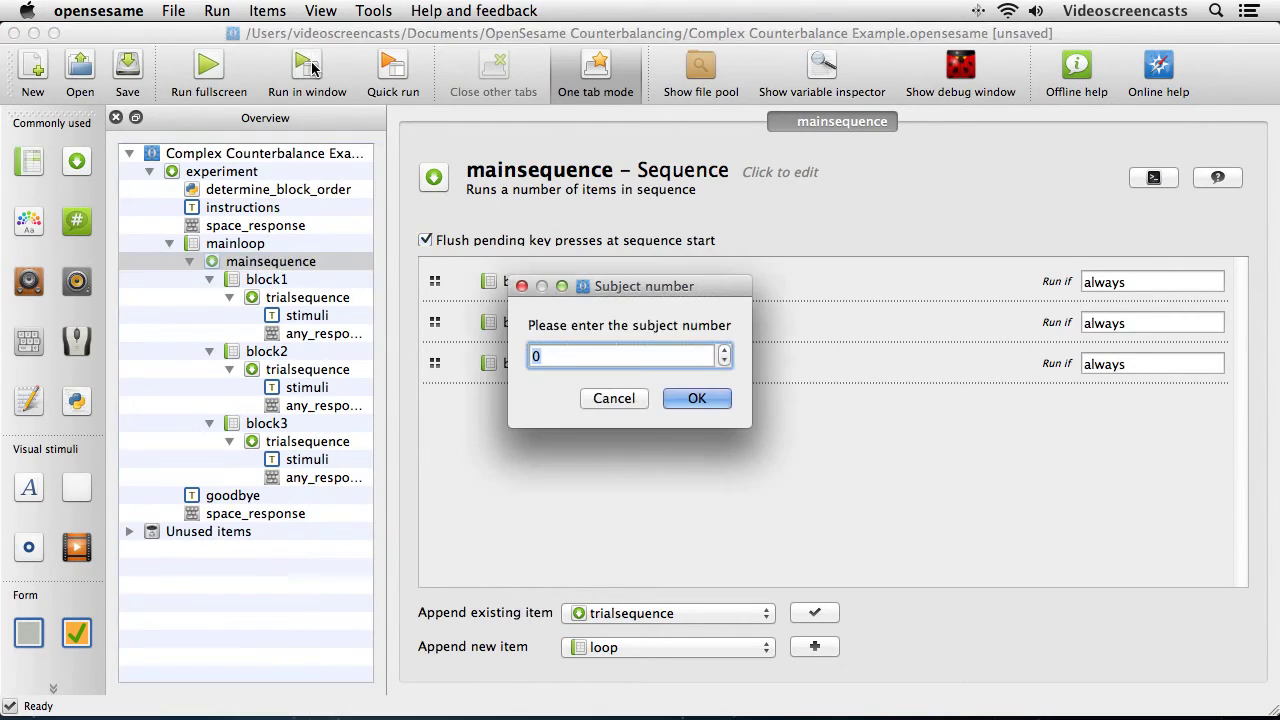
pyautogui.click(724, 350)
pyautogui.click(706, 404)
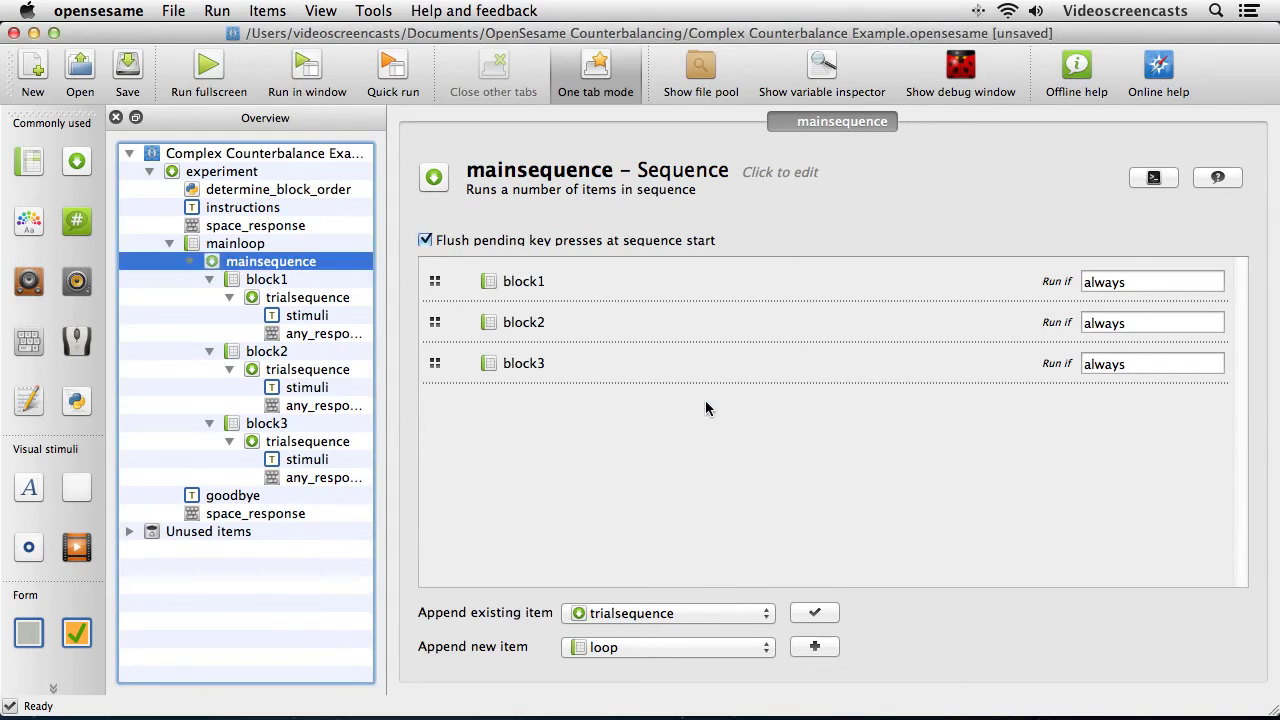
pyautogui.click(935, 507)
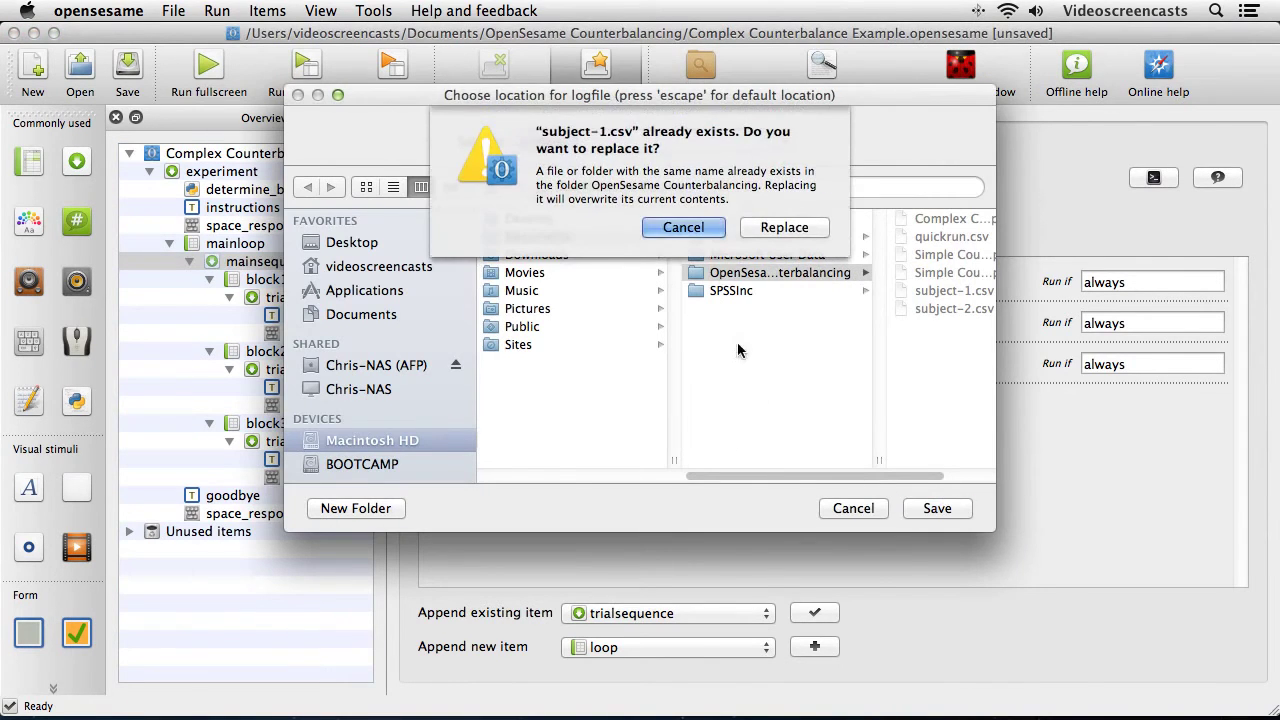
pyautogui.click(784, 227)
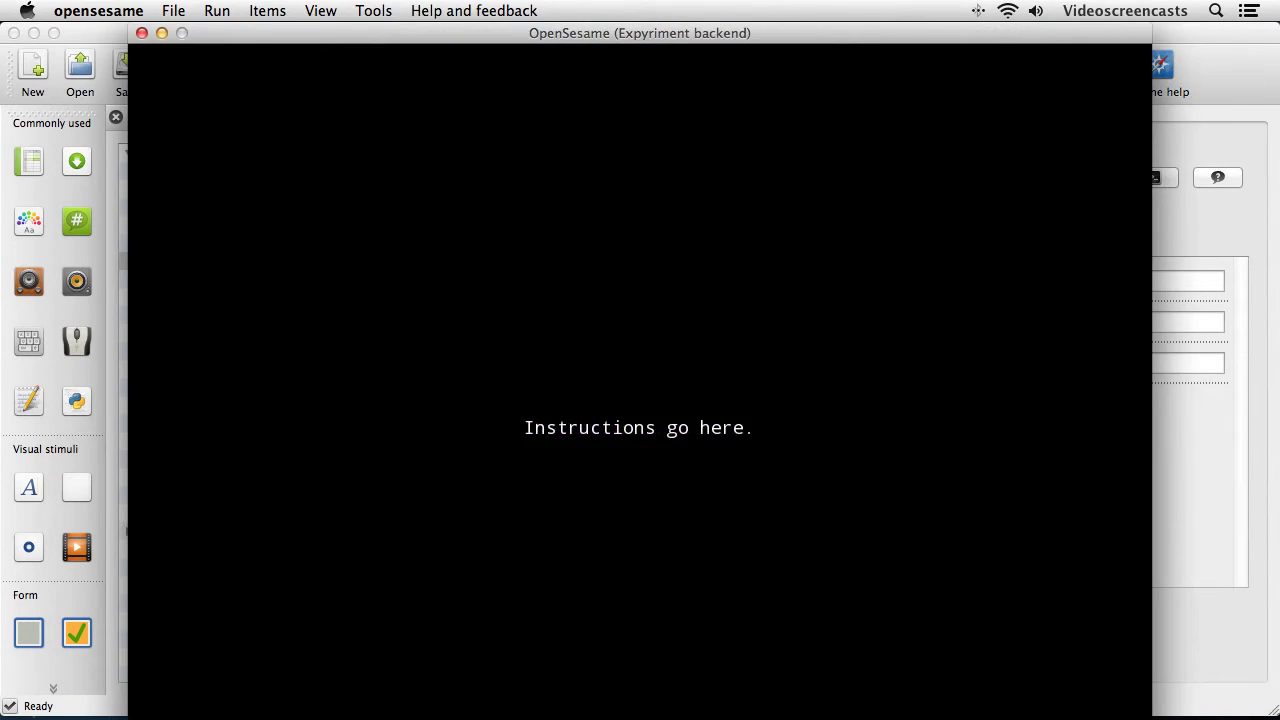
# Step: Advance through the subject 1 run past the goodbye message to check the block order, without copying the log file to the file pool
pyautogui.press('space')
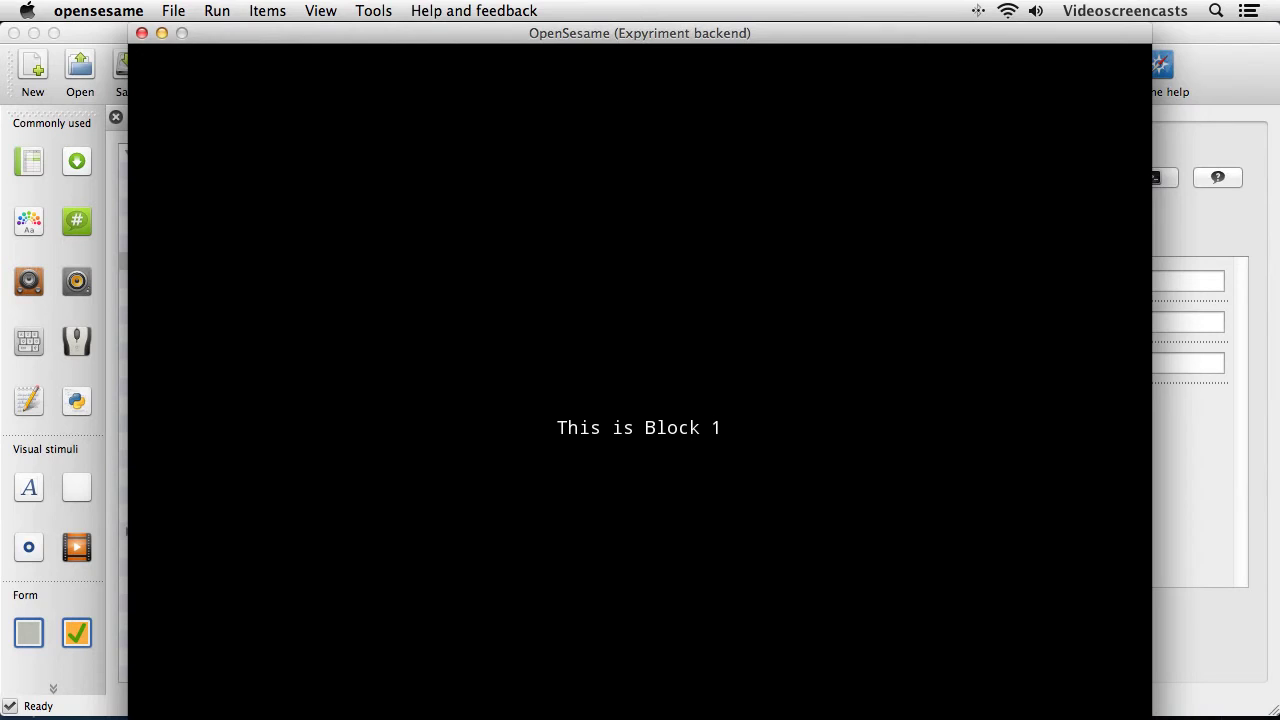
pyautogui.press('space')
pyautogui.press('space')
pyautogui.press('space')
pyautogui.press('space')
pyautogui.press('space')
pyautogui.press('space')
pyautogui.press('space')
pyautogui.press('space')
pyautogui.press('space')
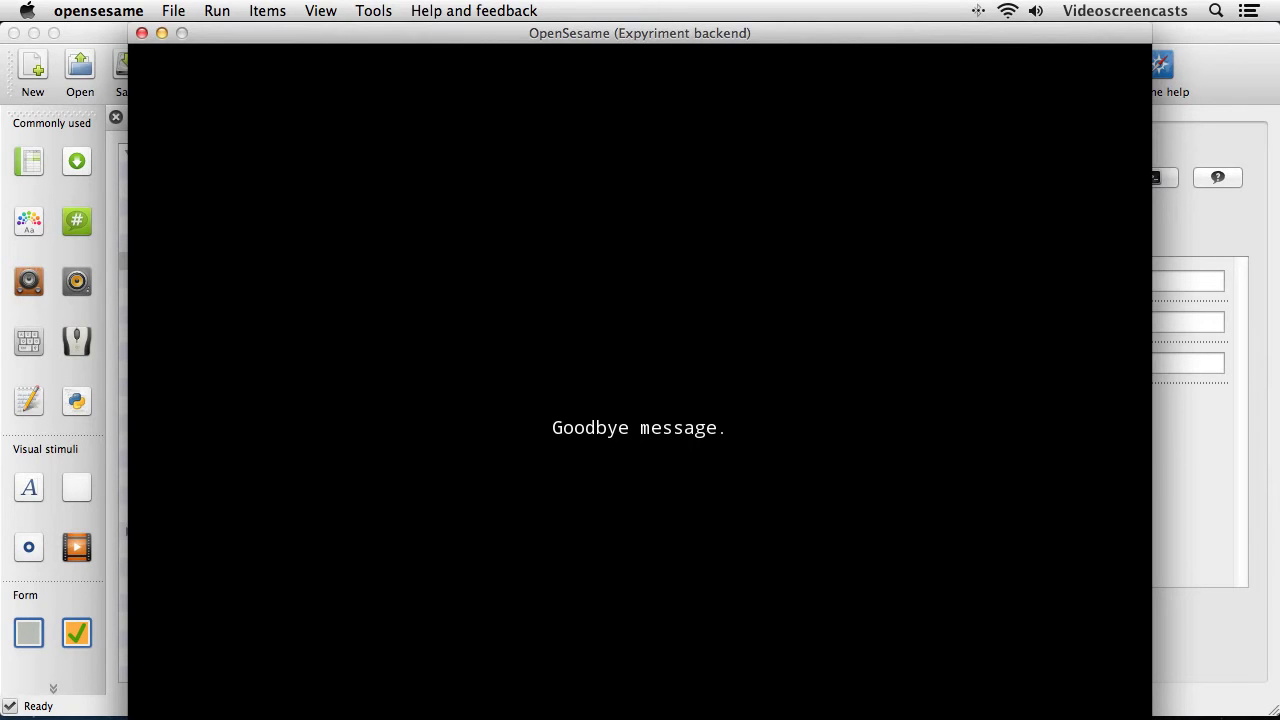
pyautogui.press('space')
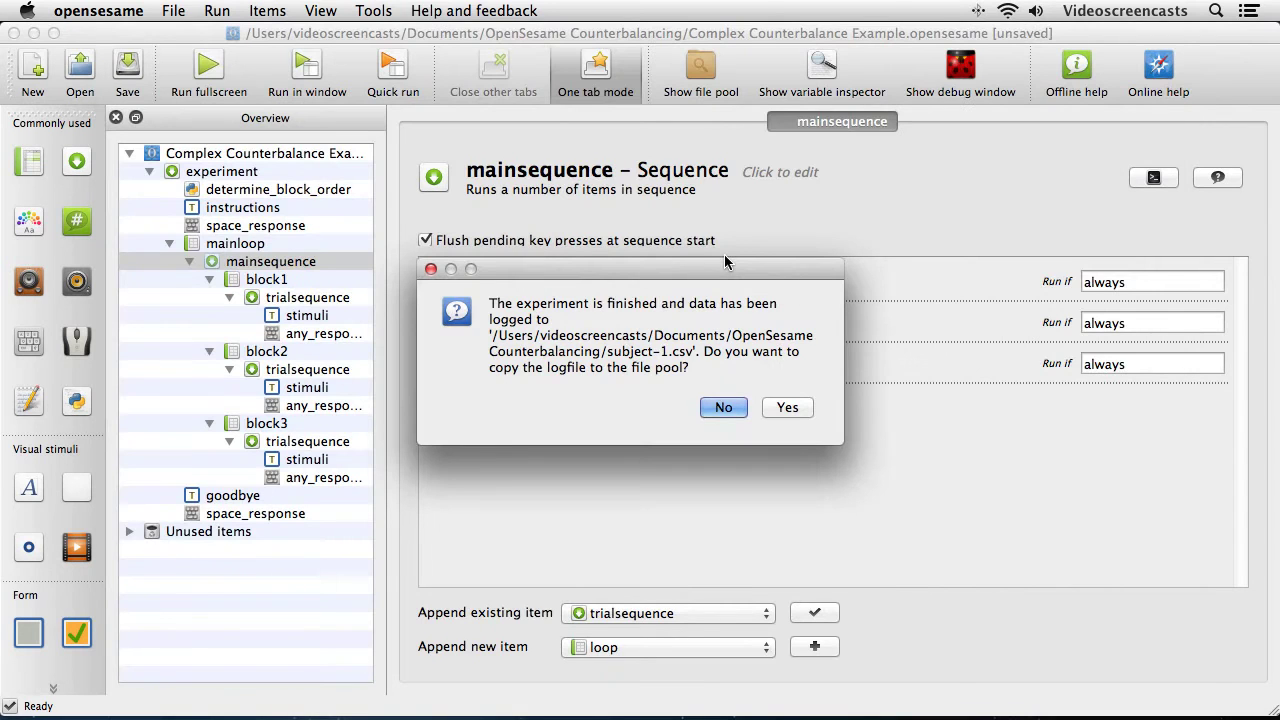
pyautogui.click(723, 408)
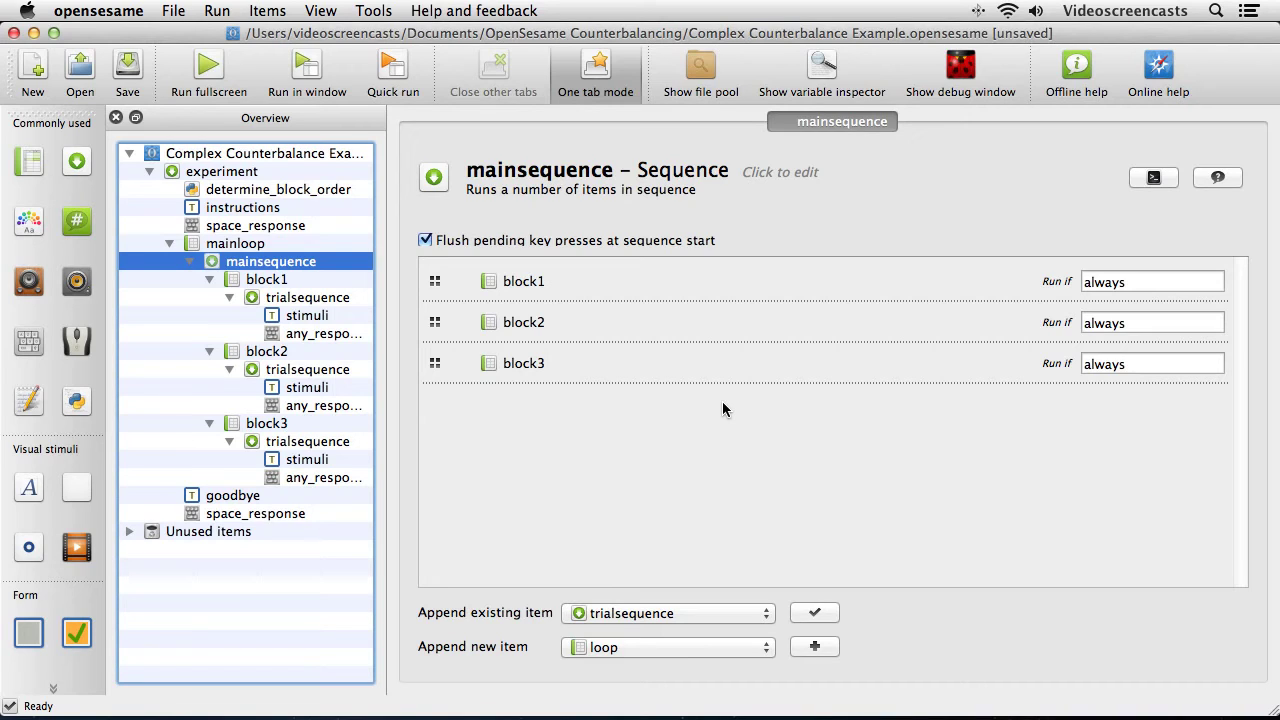
# Step: Show the variable inspector, widen it and its variable names, and locate the count_mainsequence variable
pyautogui.click(820, 66)
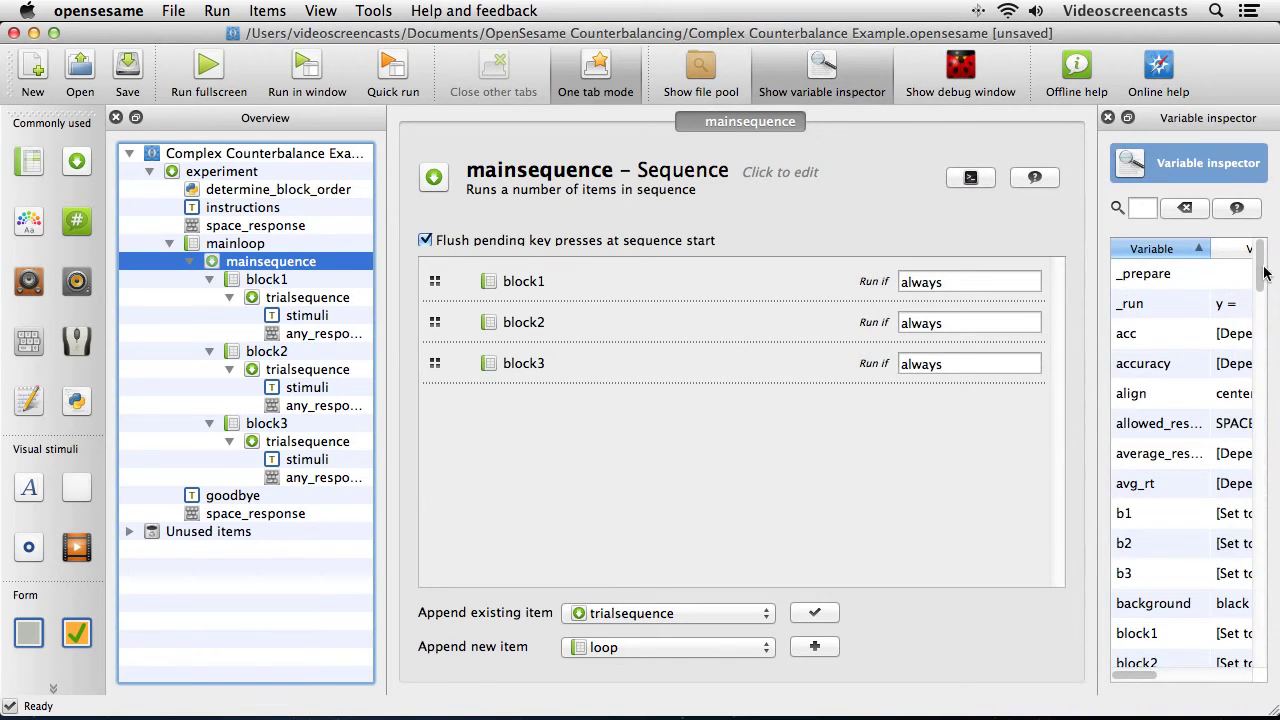
pyautogui.moveTo(1098, 305); pyautogui.dragTo(932, 310)
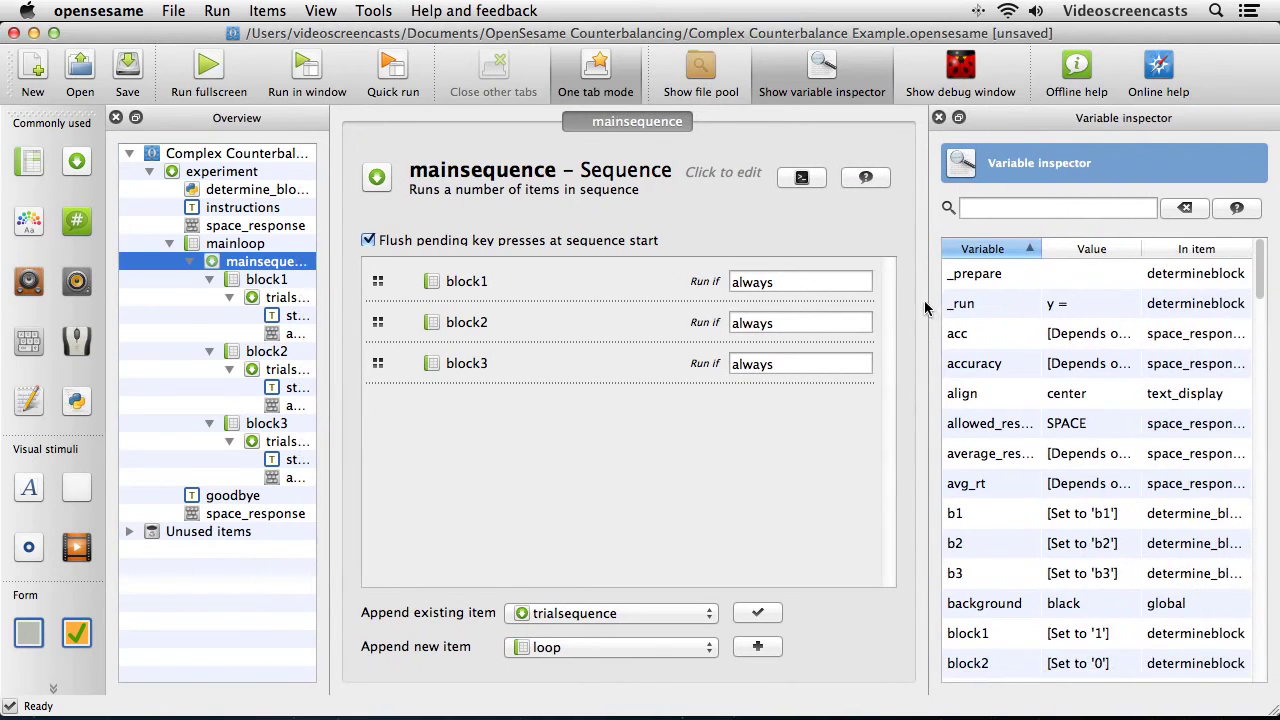
pyautogui.moveTo(1257, 297); pyautogui.dragTo(1262, 390)
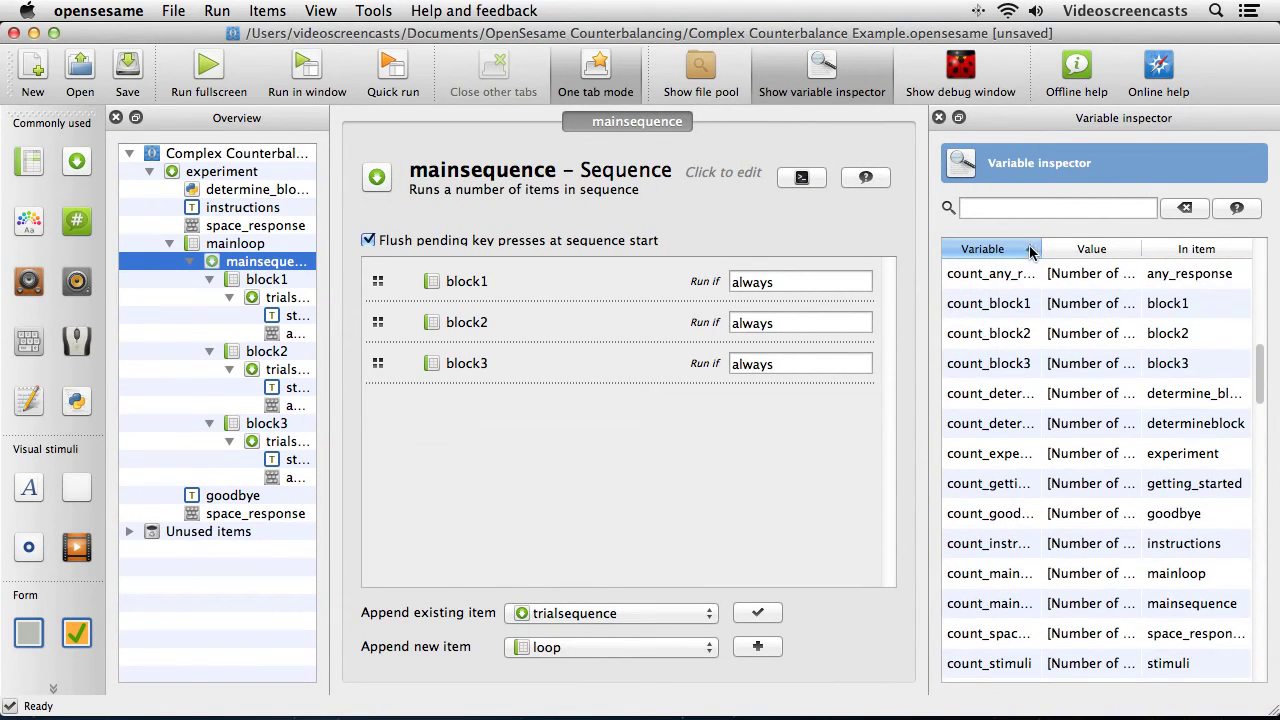
pyautogui.moveTo(1041, 250); pyautogui.dragTo(1125, 251)
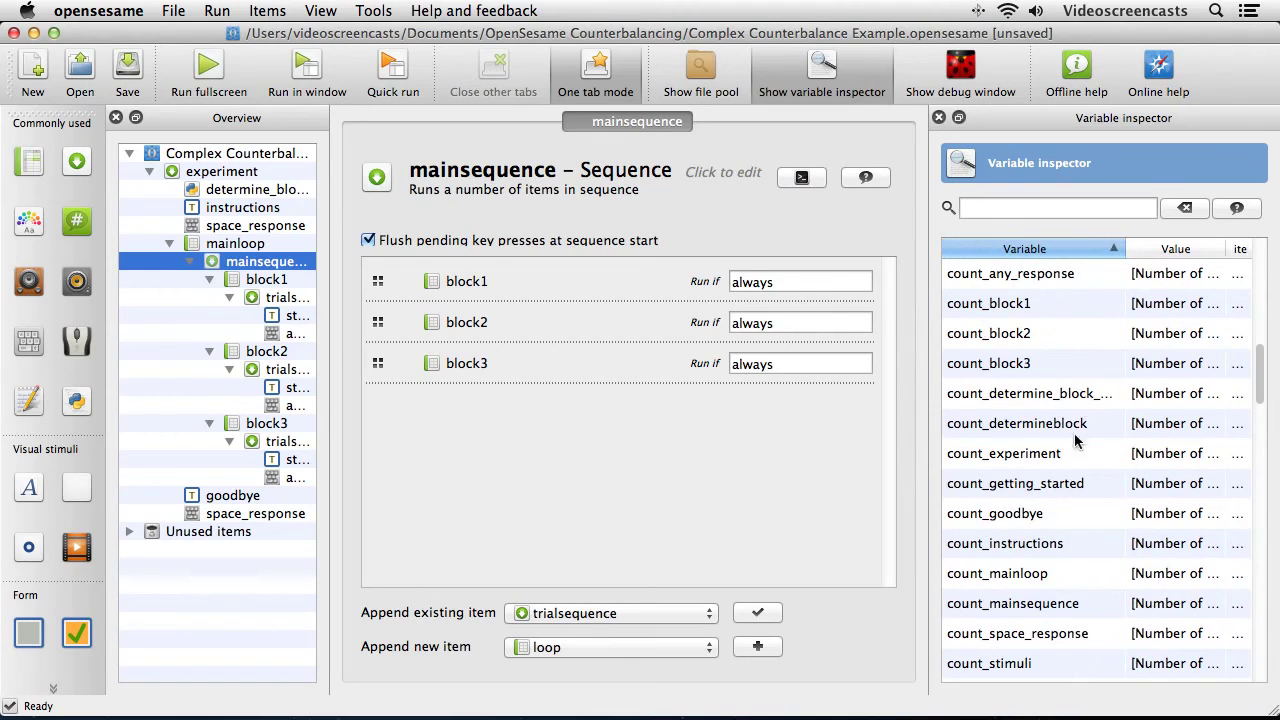
pyautogui.click(1005, 602)
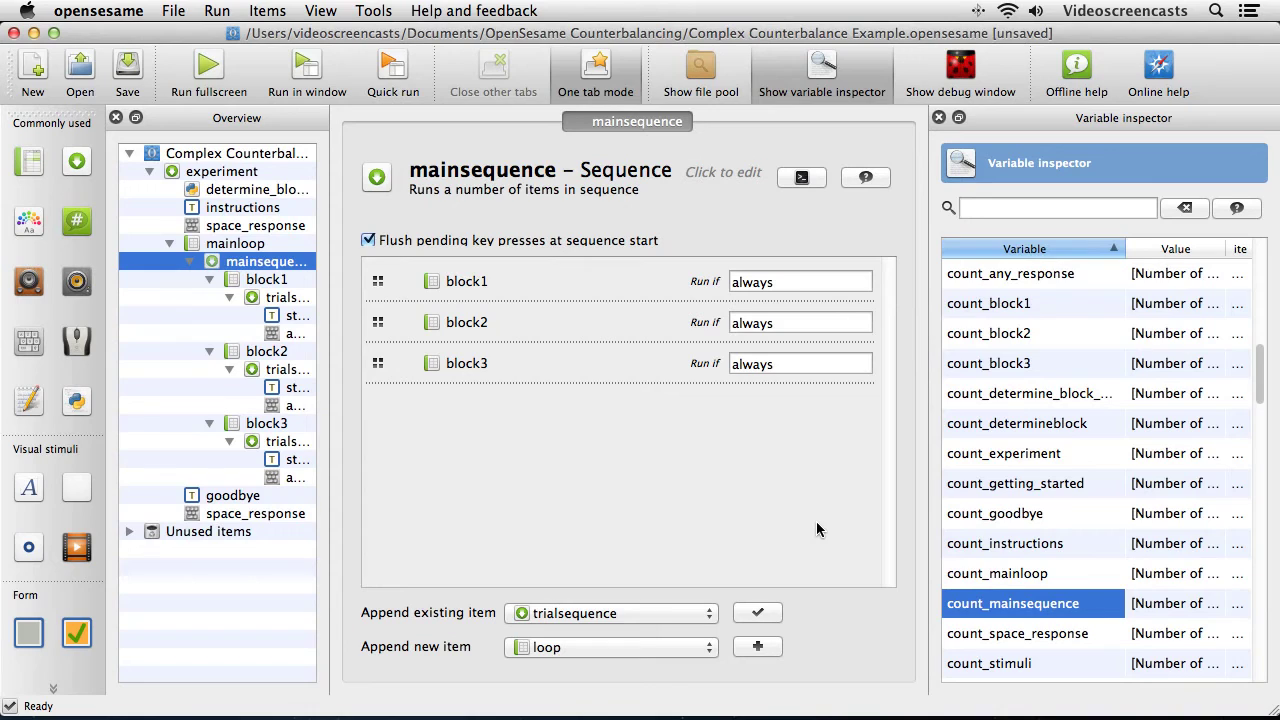
# Step: Start block1's run-if condition with "=", then switch to TextEdit and highlight the prepared b1 condition
pyautogui.doubleClick(778, 282)
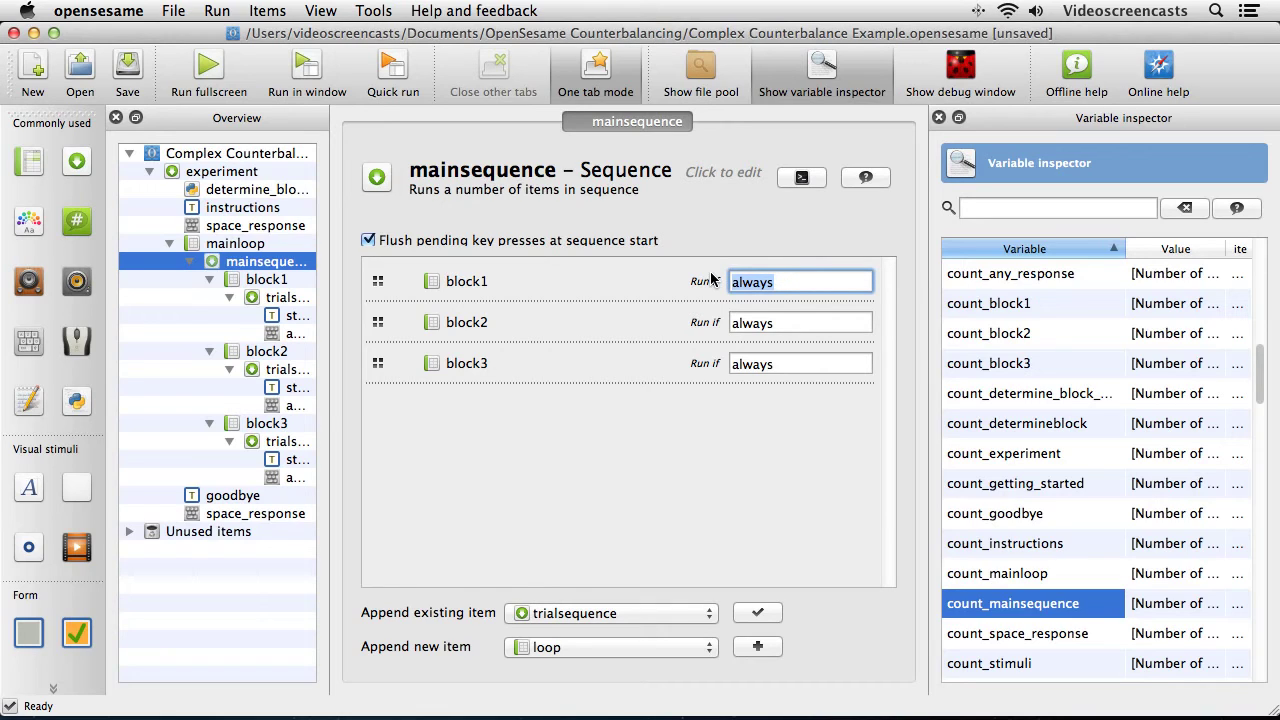
pyautogui.write('=')
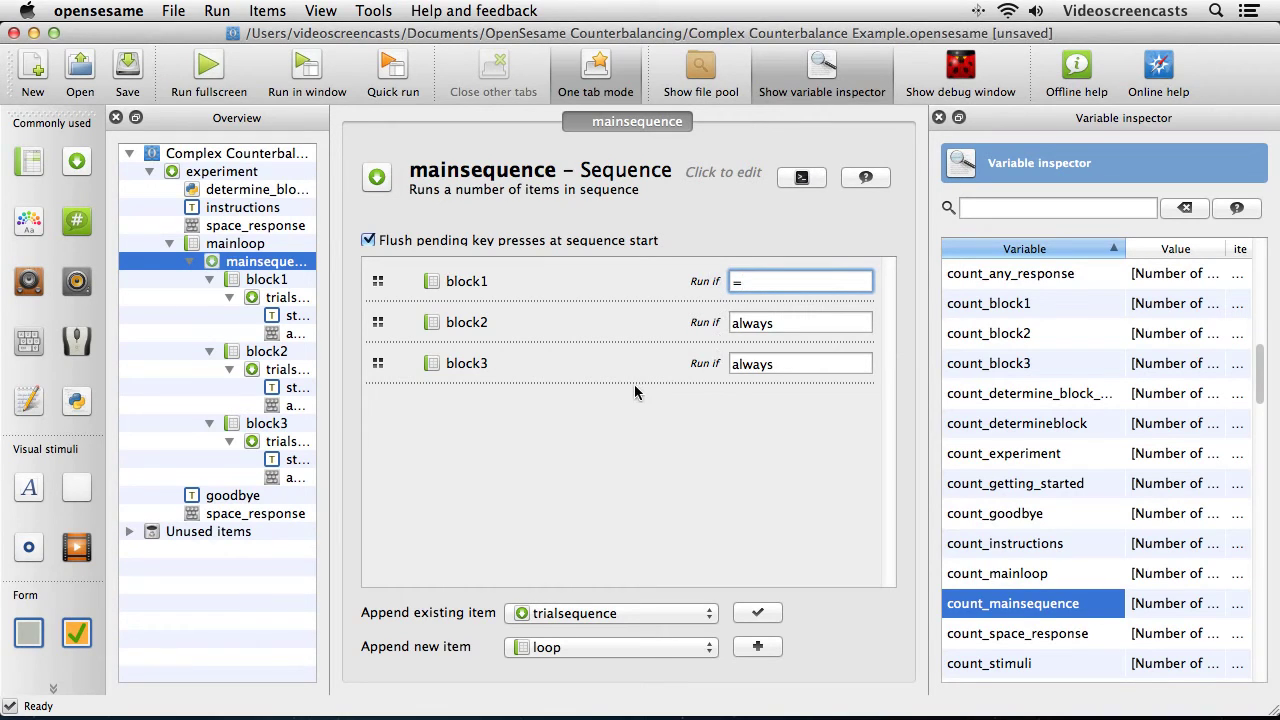
pyautogui.press('super+Tab')
pyautogui.press('super+Tab')
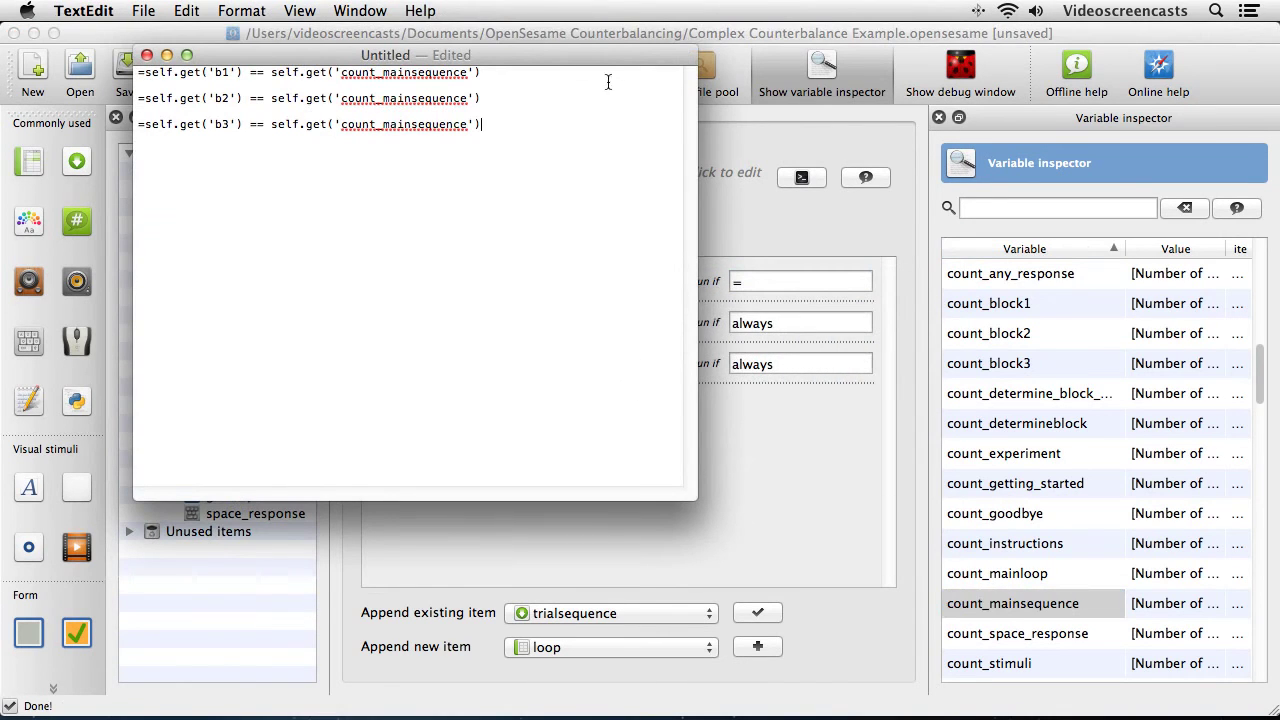
pyautogui.moveTo(576, 51); pyautogui.dragTo(833, 241)
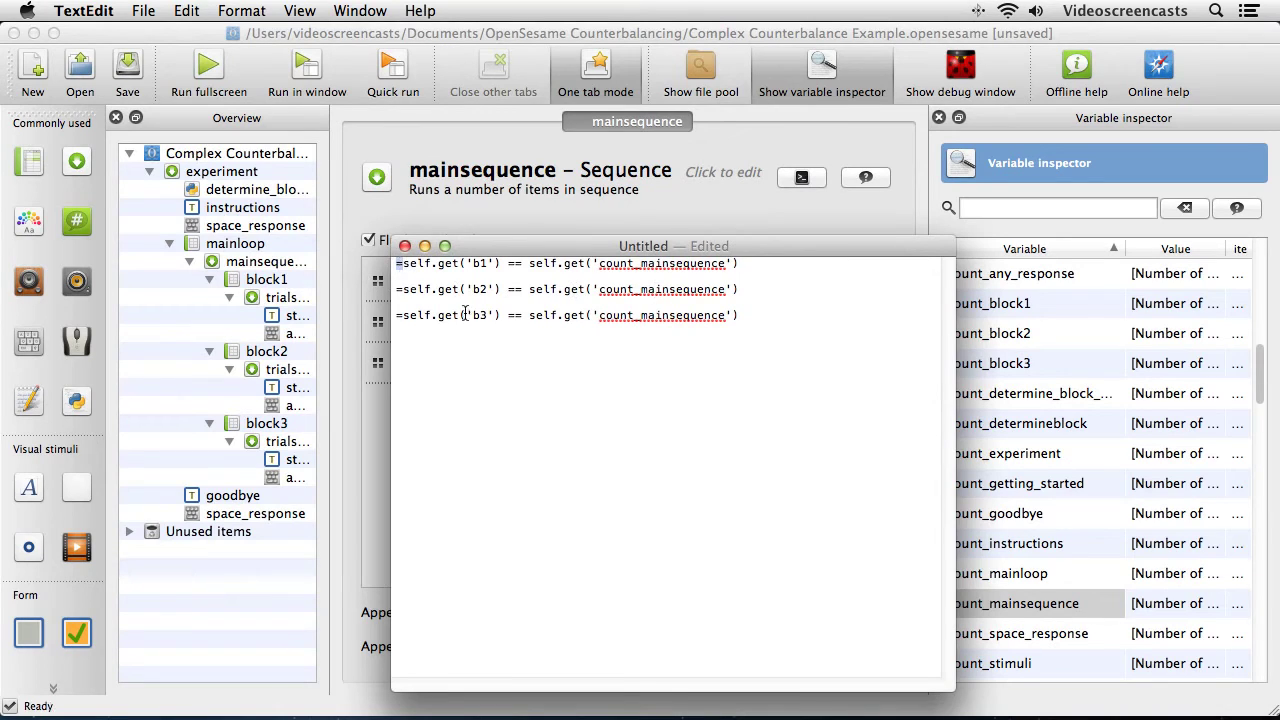
pyautogui.moveTo(797, 268); pyautogui.dragTo(403, 265)
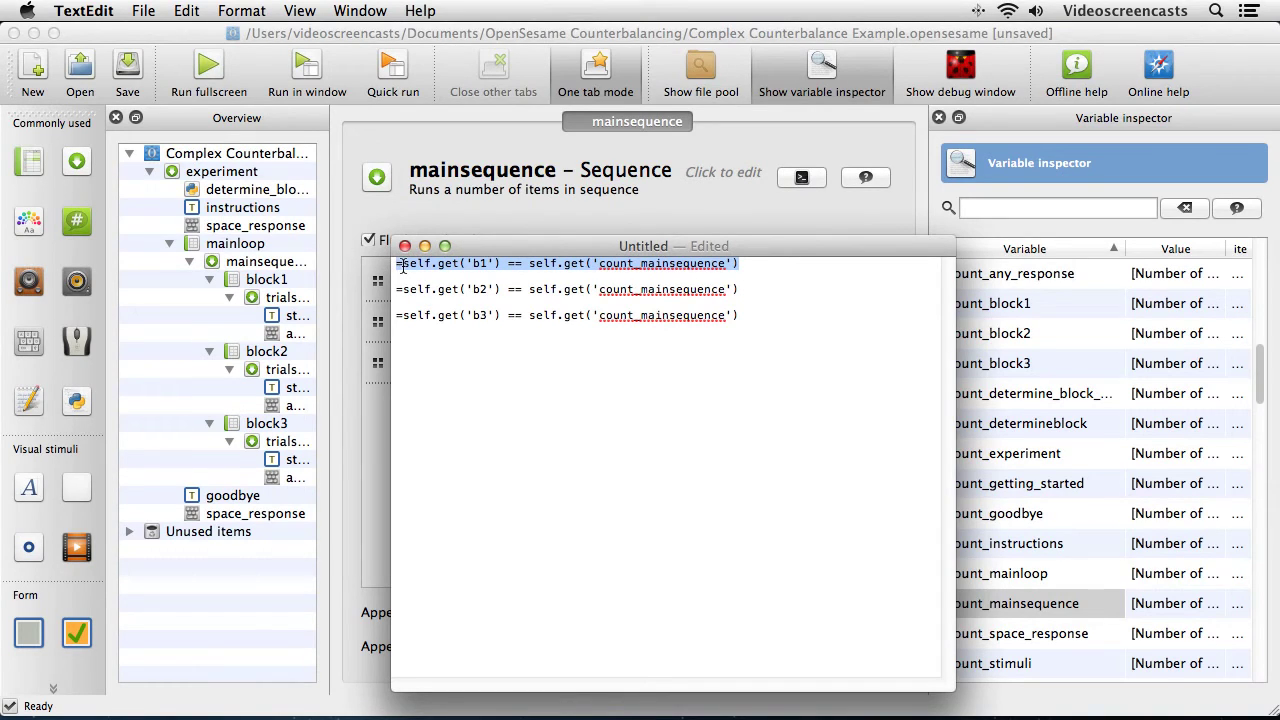
pyautogui.moveTo(403, 265); pyautogui.dragTo(397, 264)
# Step: Compare the b1 = 0 assignment in the determine_block_order script with the b1, b2 and b3 conditions in TextEdit
pyautogui.click(267, 194)
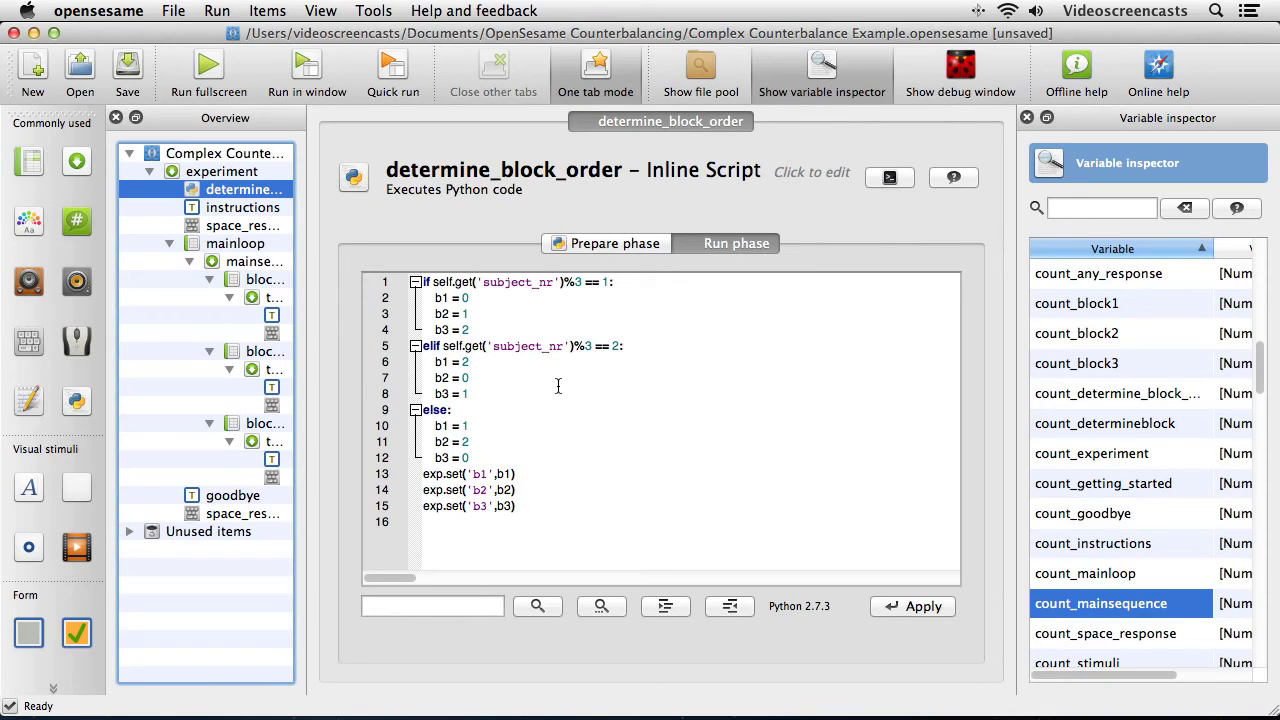
pyautogui.moveTo(435, 298); pyautogui.dragTo(479, 299)
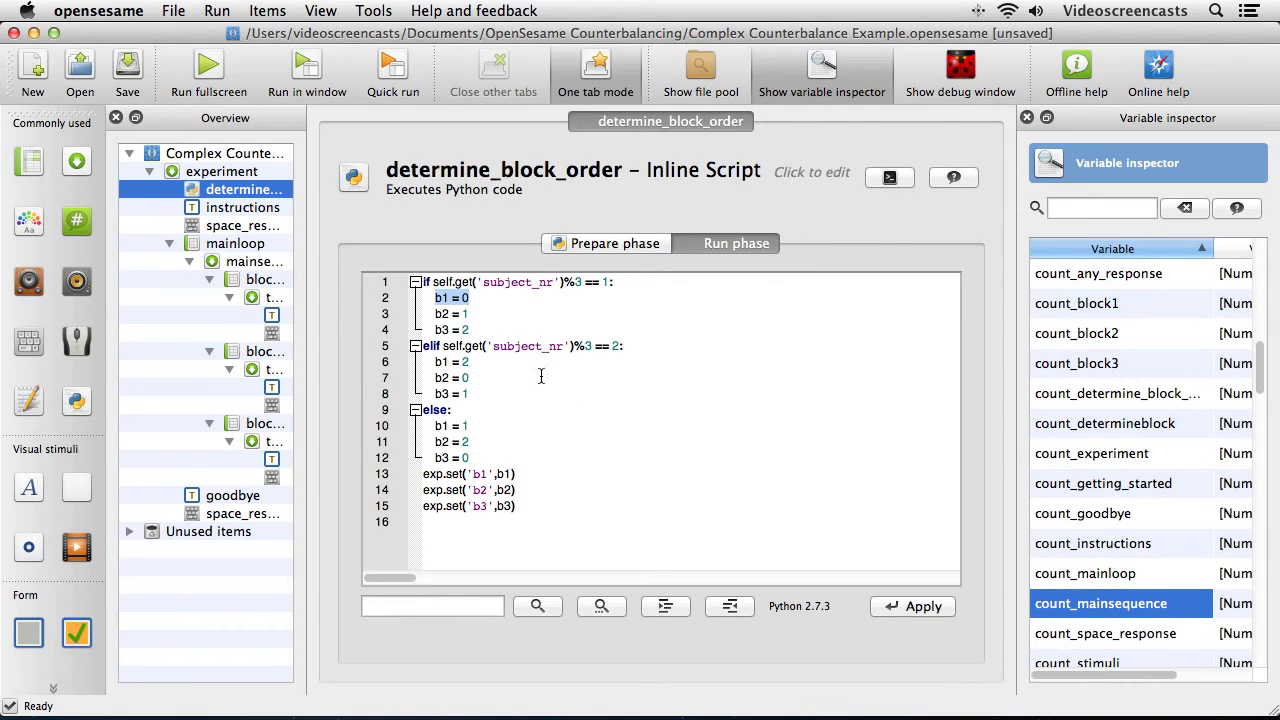
pyautogui.press('super+Tab')
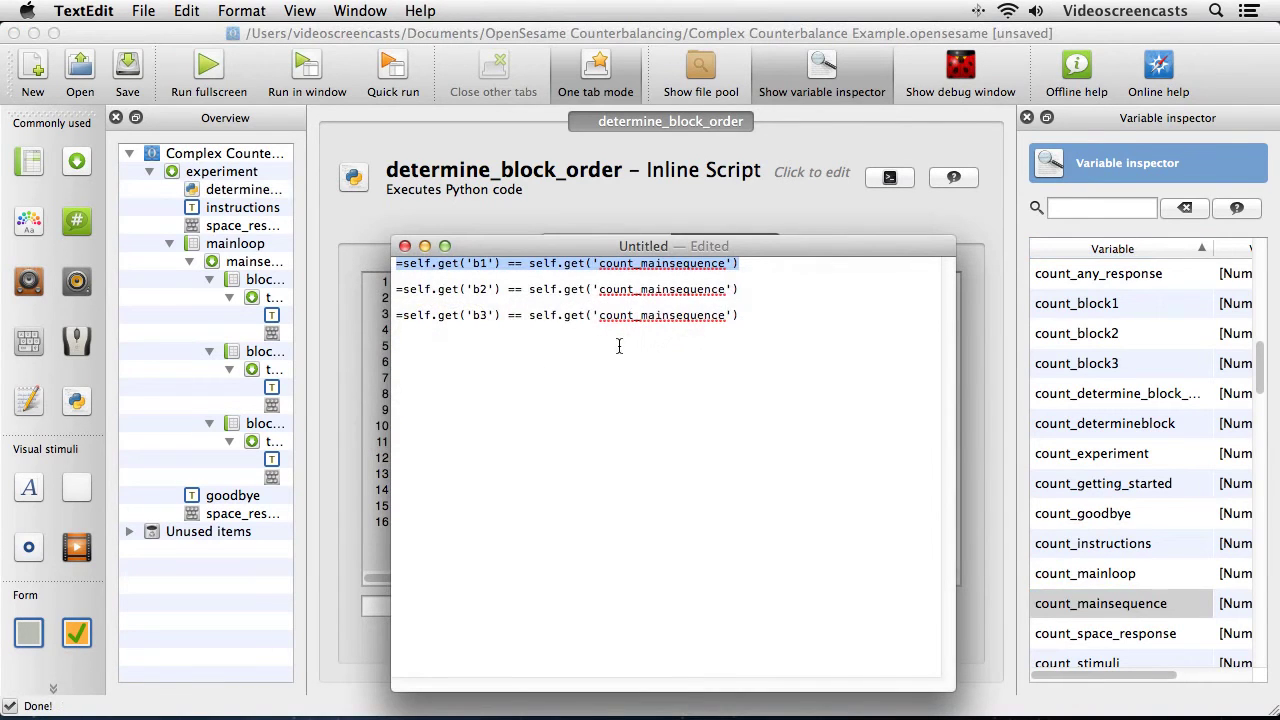
pyautogui.moveTo(773, 255); pyautogui.dragTo(1133, 140)
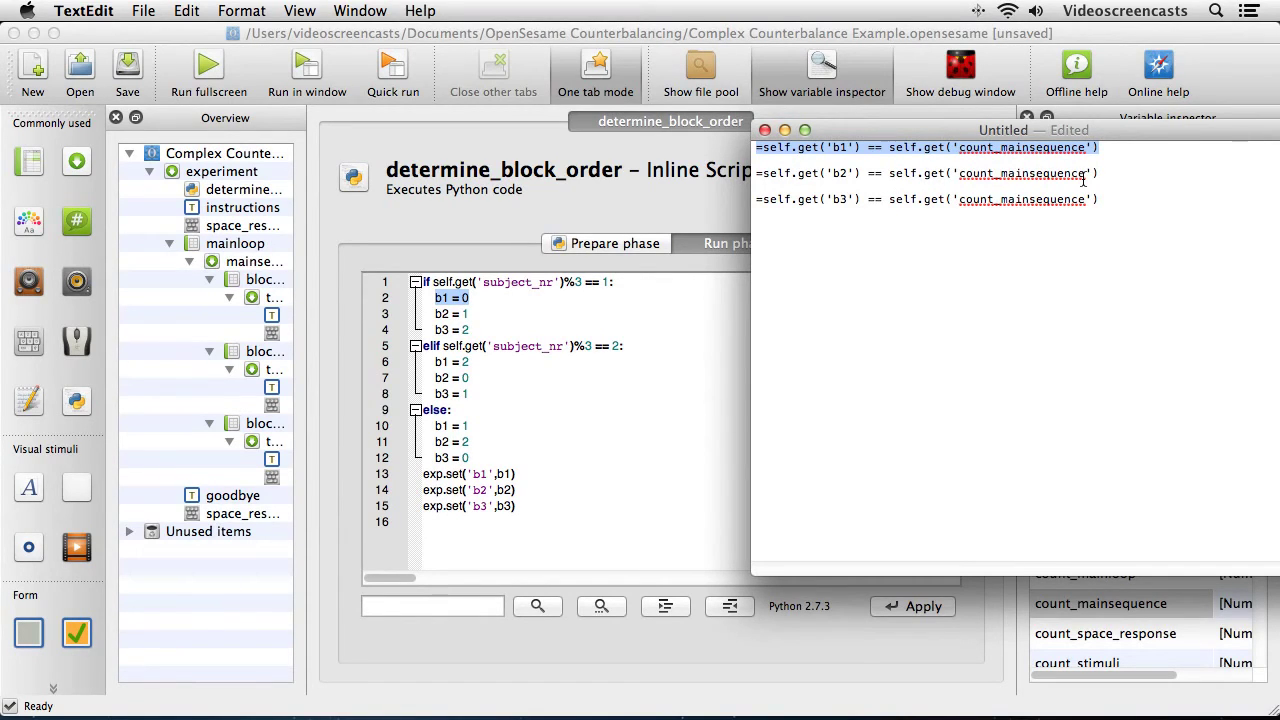
pyautogui.moveTo(1099, 174); pyautogui.dragTo(718, 170)
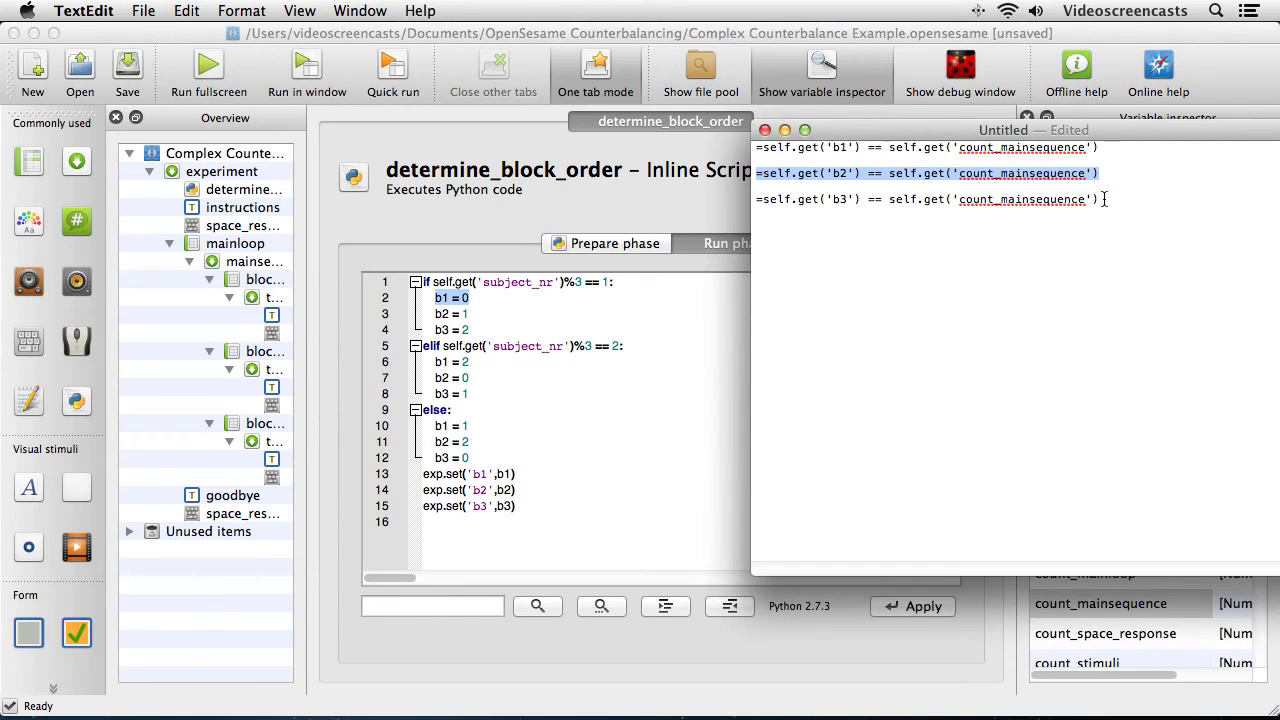
pyautogui.moveTo(1105, 199); pyautogui.dragTo(755, 199)
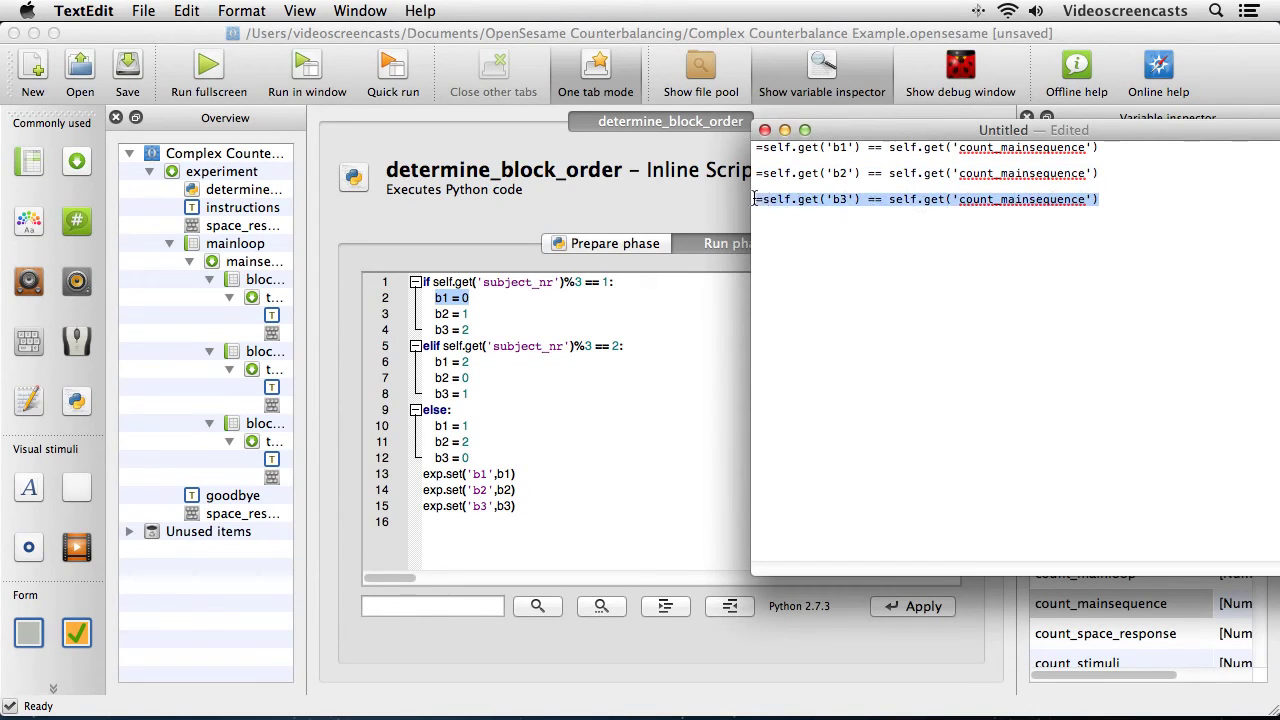
pyautogui.click(908, 188)
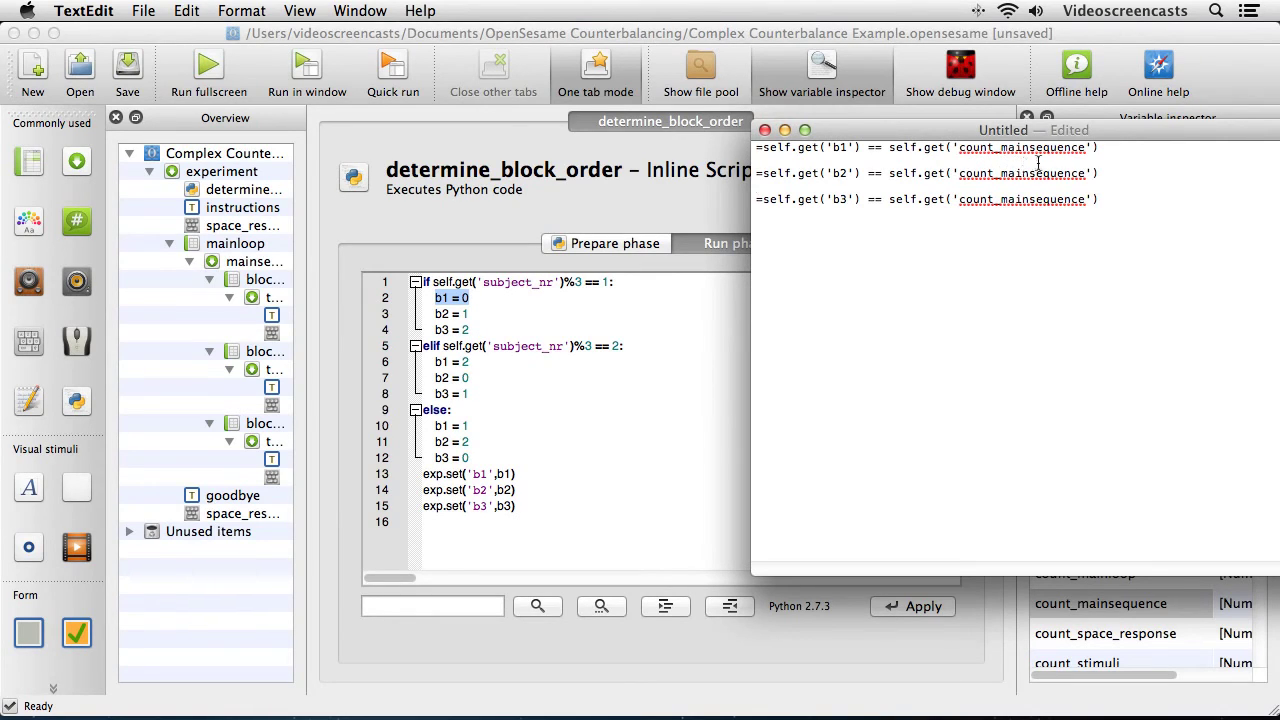
# Step: Hide the variable inspector and set block1's run-if in mainsequence to the TextEdit condition =self.get('b1') == self.get('count_mainsequence')
pyautogui.moveTo(1100, 147); pyautogui.dragTo(718, 147)
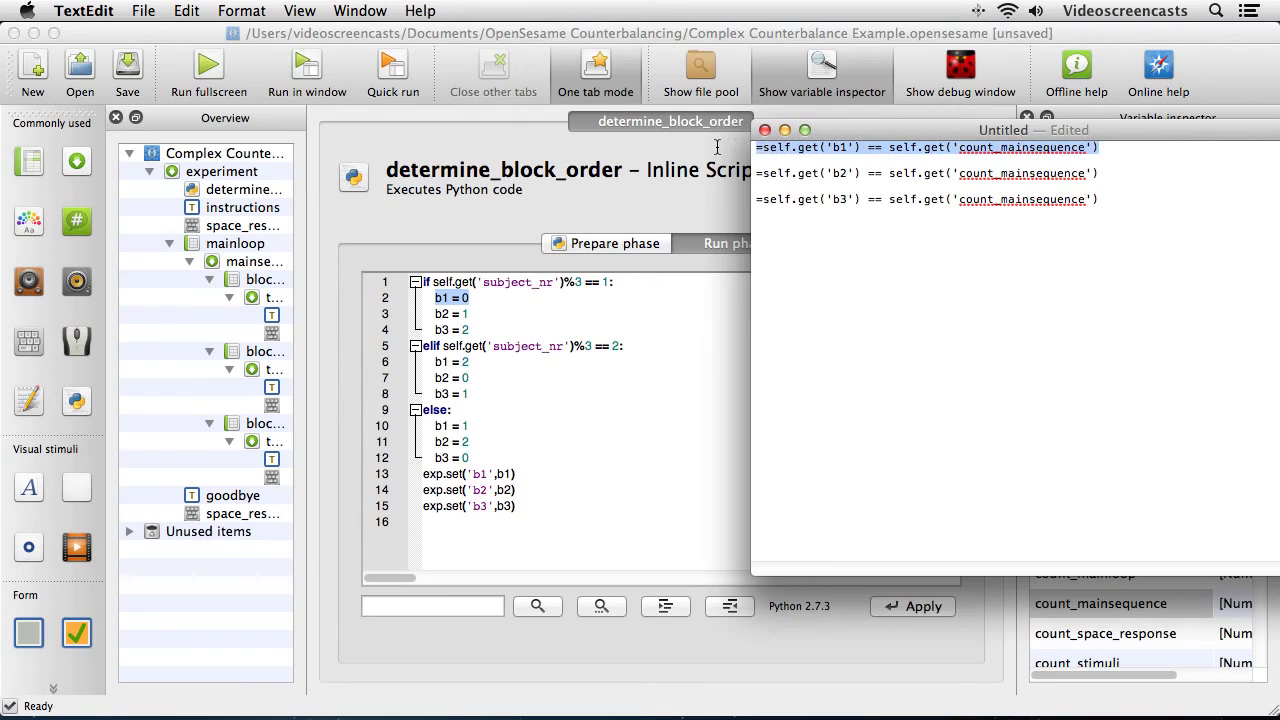
pyautogui.click(240, 261)
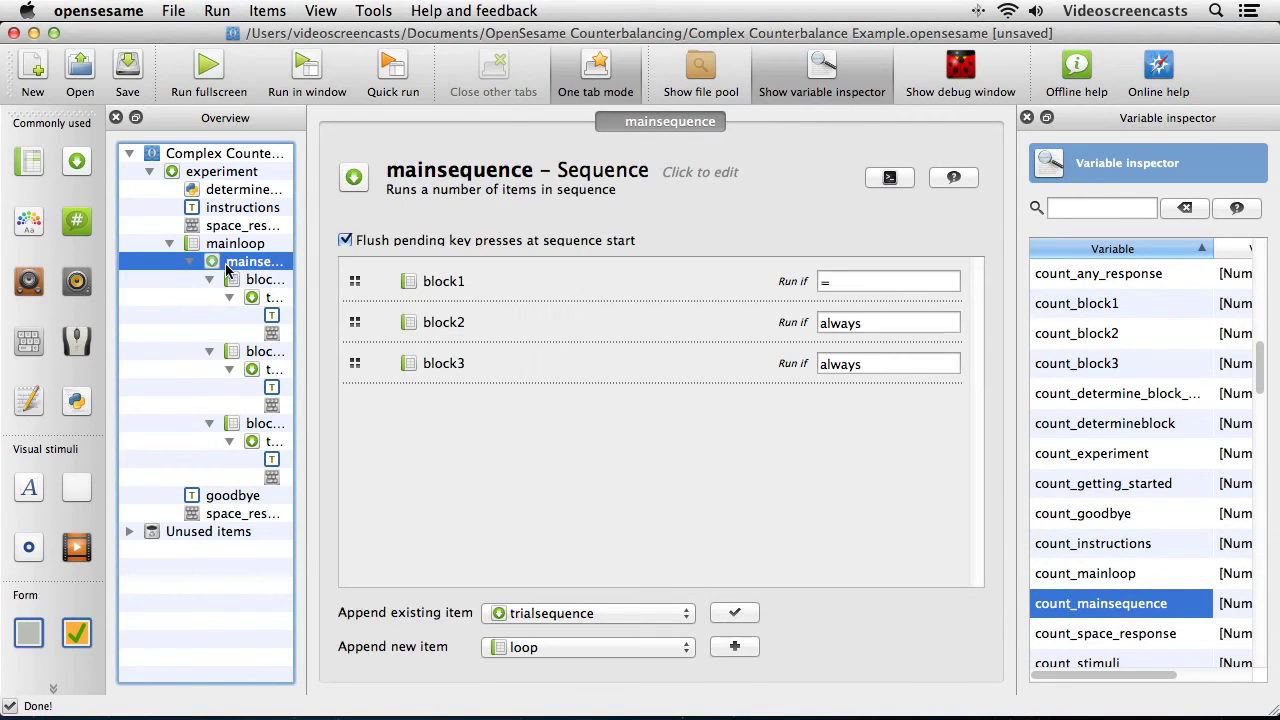
pyautogui.click(821, 88)
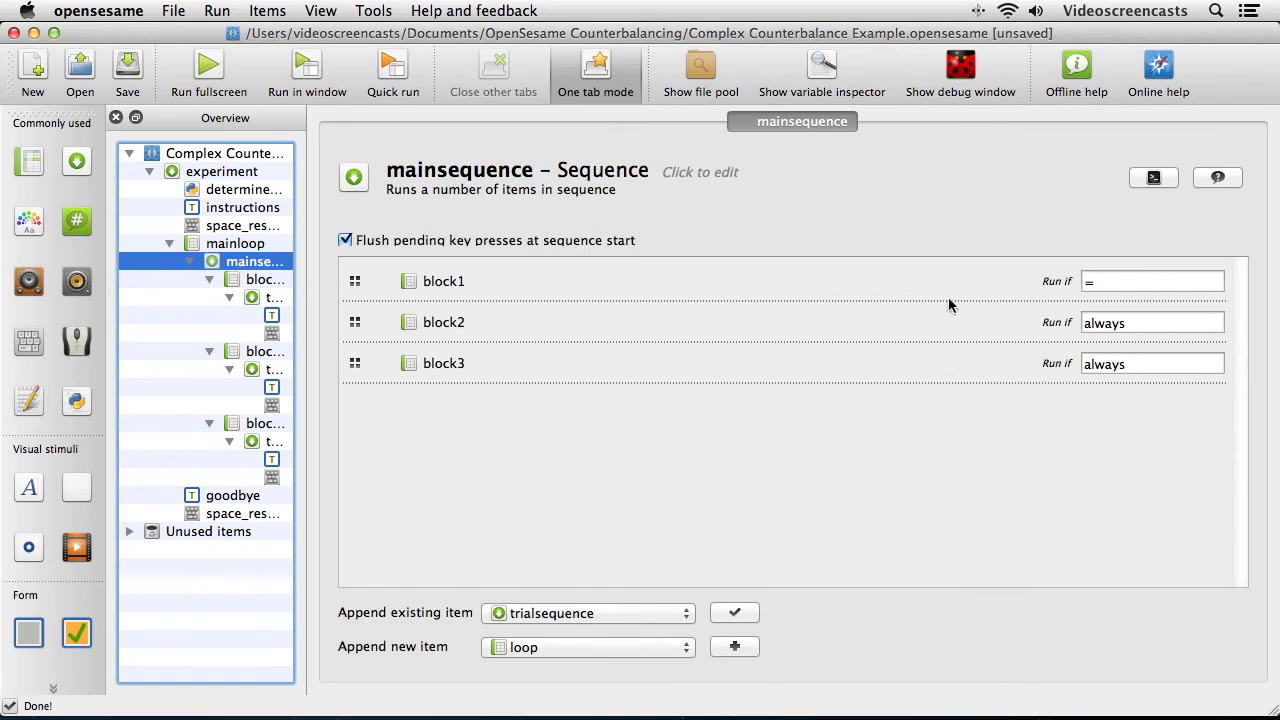
pyautogui.doubleClick(1107, 281)
pyautogui.rightClick(1110, 281)
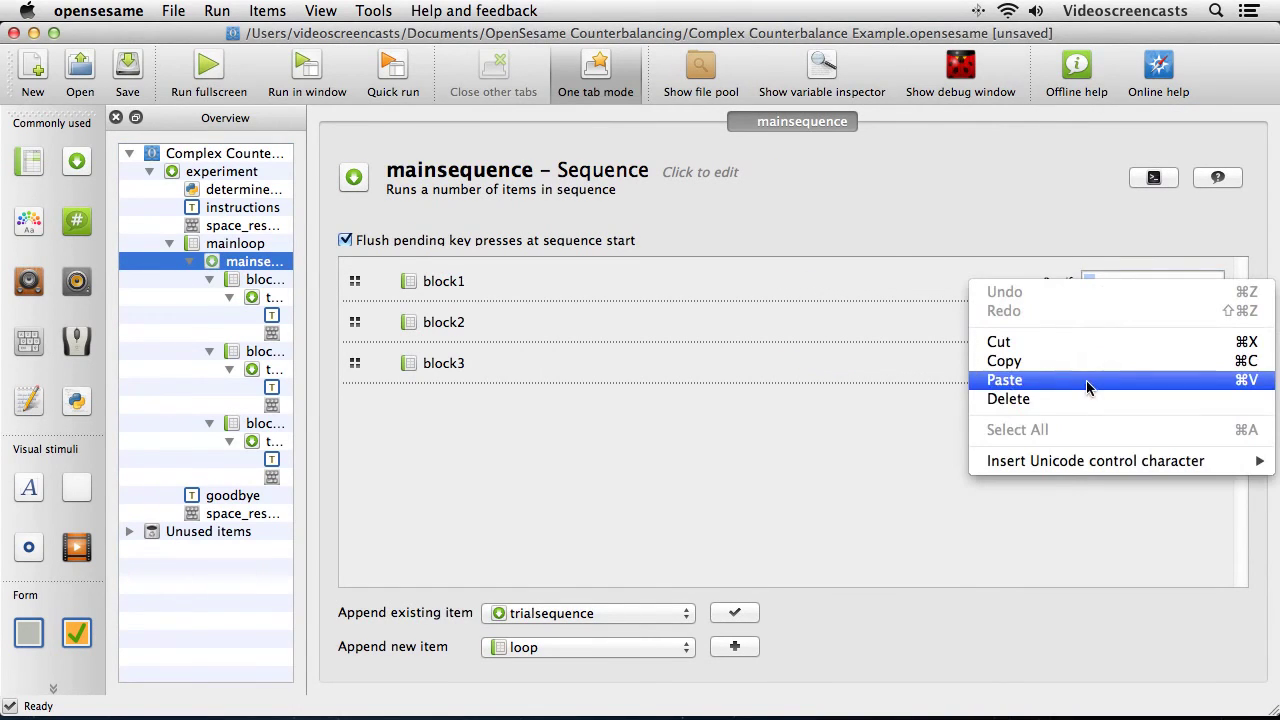
pyautogui.click(1005, 379)
# Step: Set block2's run-if in mainsequence to =self.get('b2') == self.get('count_mainsequence'), copied from TextEdit
pyautogui.doubleClick(1124, 325)
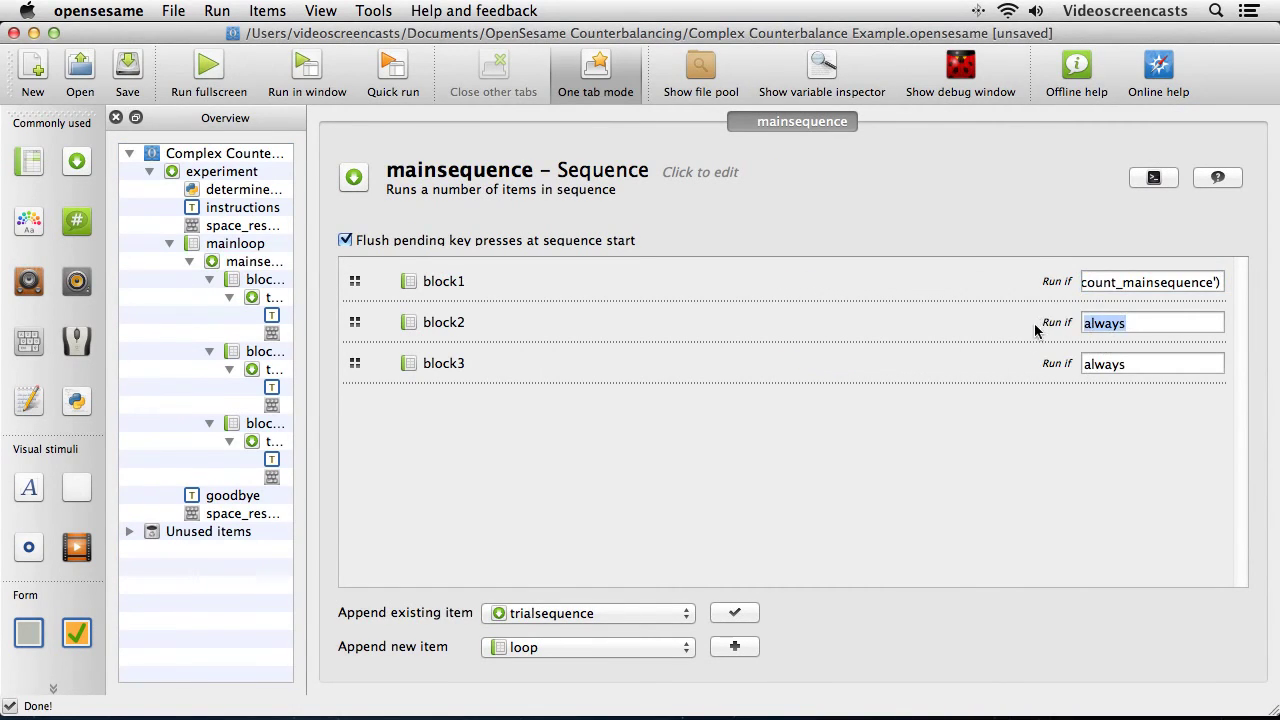
pyautogui.press('super+Tab')
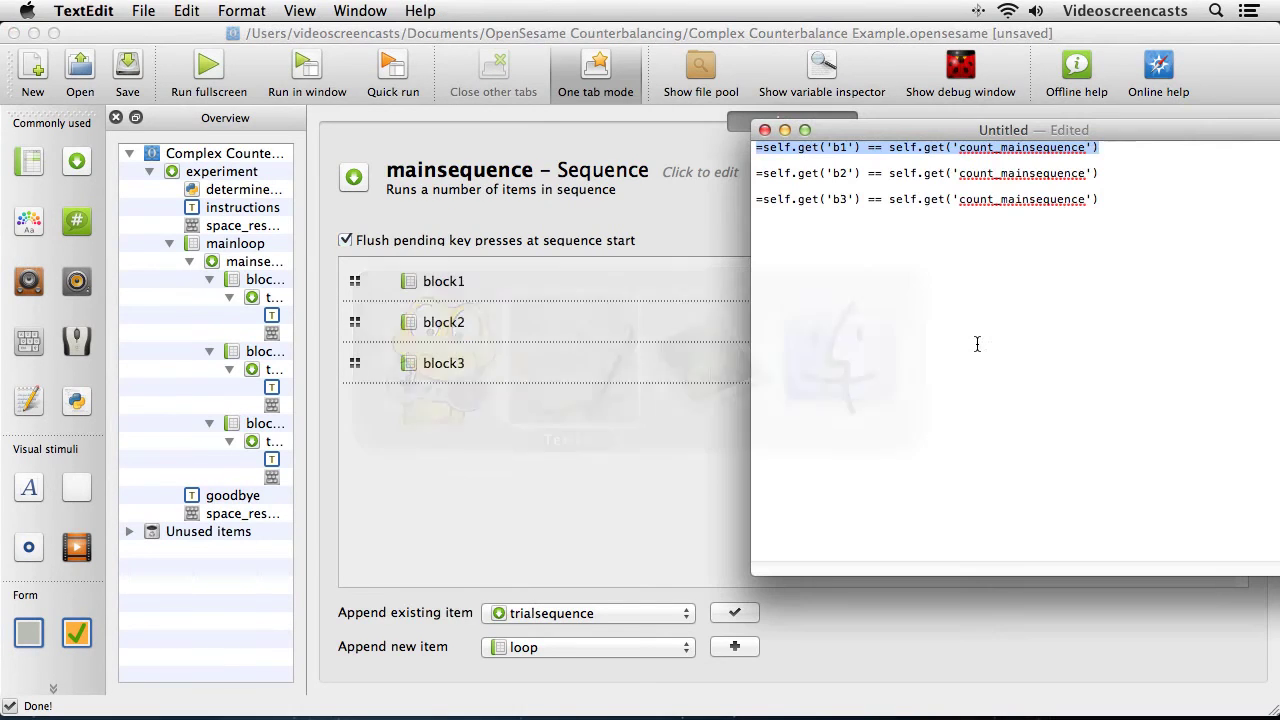
pyautogui.moveTo(1109, 176); pyautogui.dragTo(736, 174)
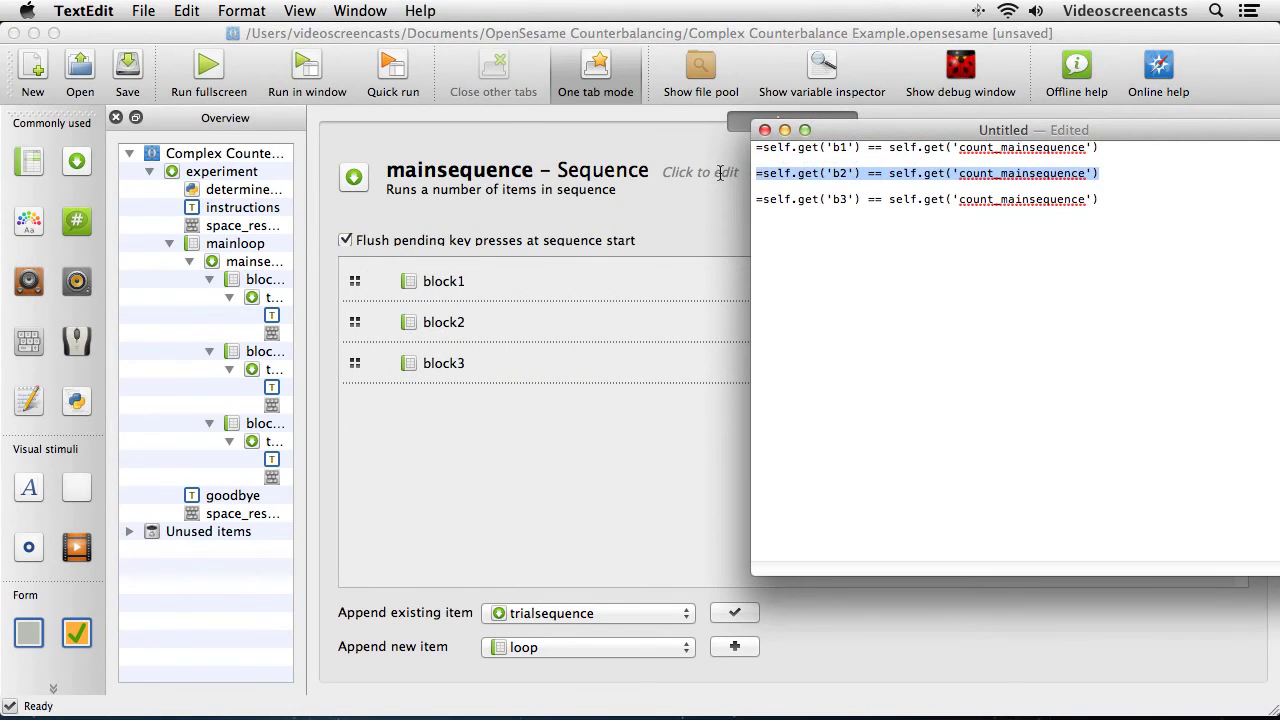
pyautogui.press('super+Tab')
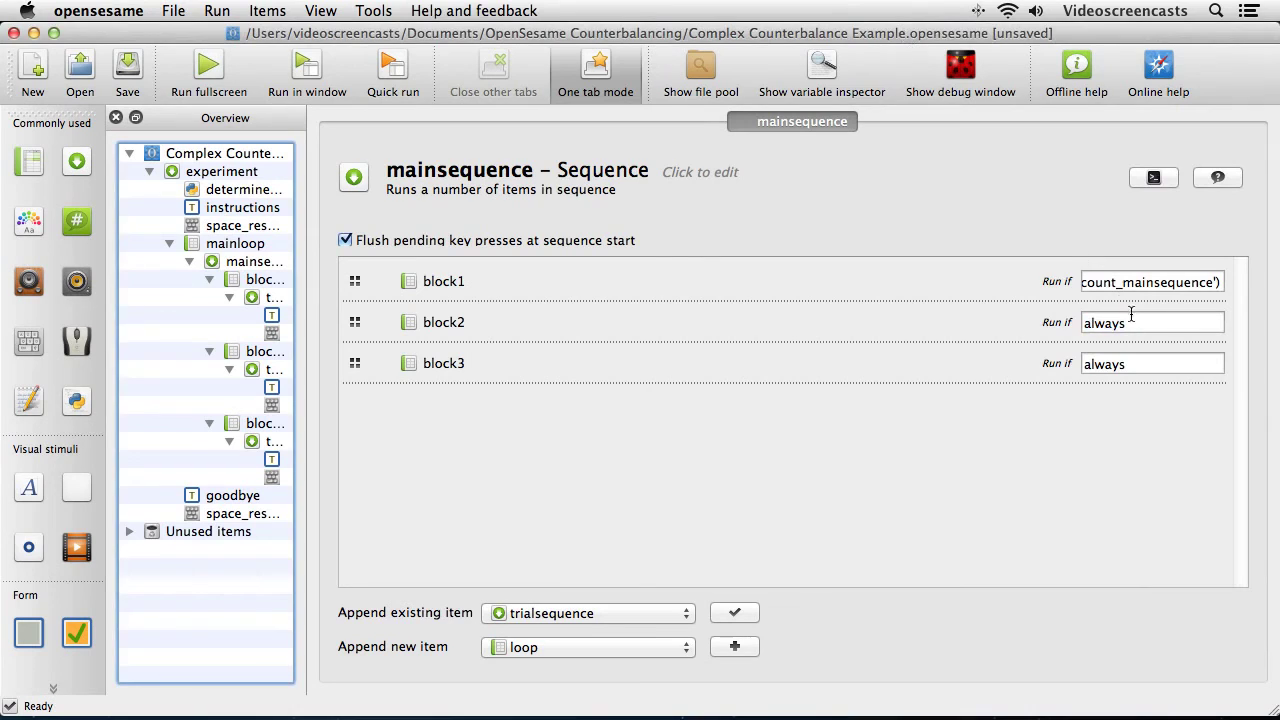
pyautogui.doubleClick(1103, 323)
pyautogui.rightClick(1103, 323)
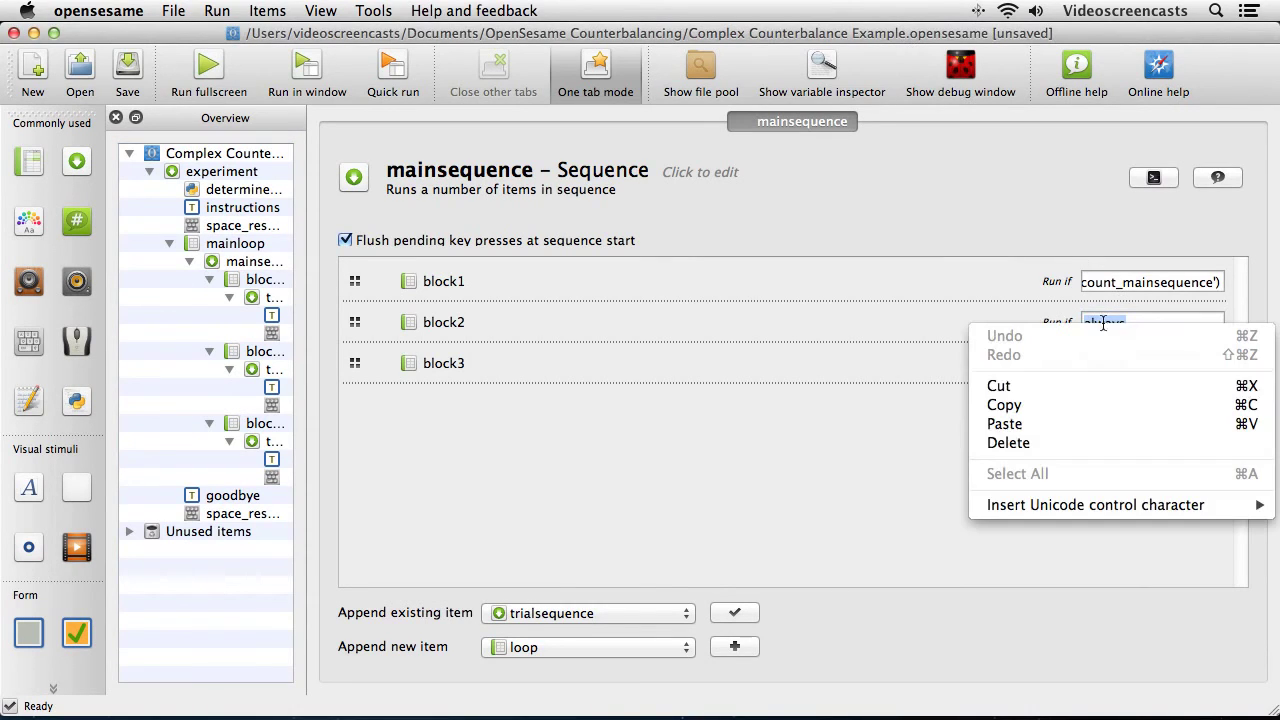
pyautogui.click(1074, 425)
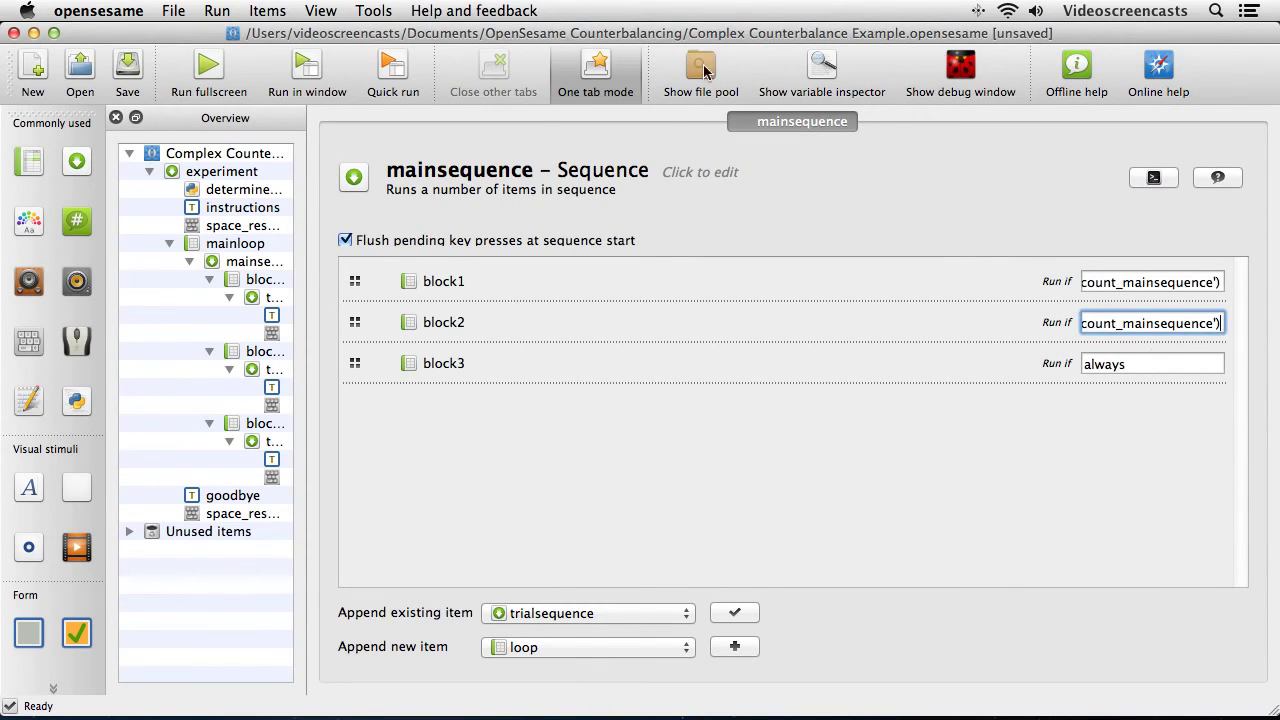
# Step: Set block3's run-if in mainsequence to =self.get('b3') == self.get('count_mainsequence'), copied from TextEdit
pyautogui.press('super+Tab')
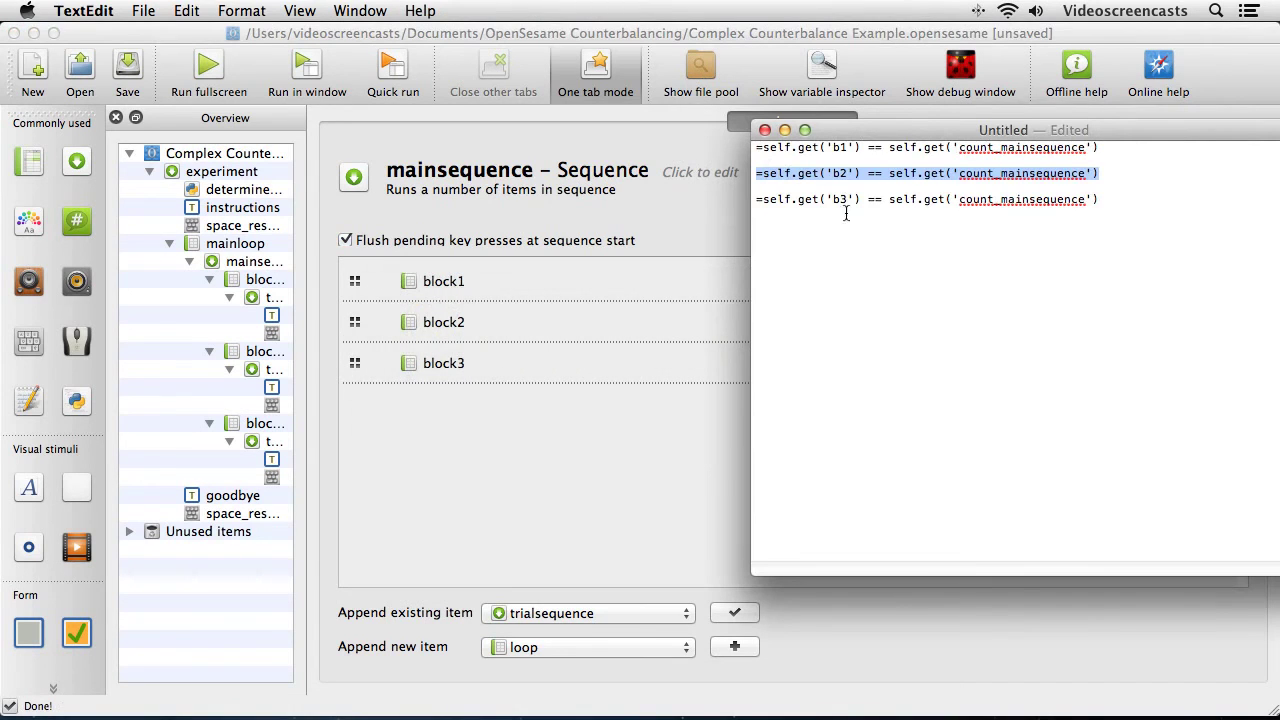
pyautogui.moveTo(1100, 199); pyautogui.dragTo(744, 198)
pyautogui.press('super+c')
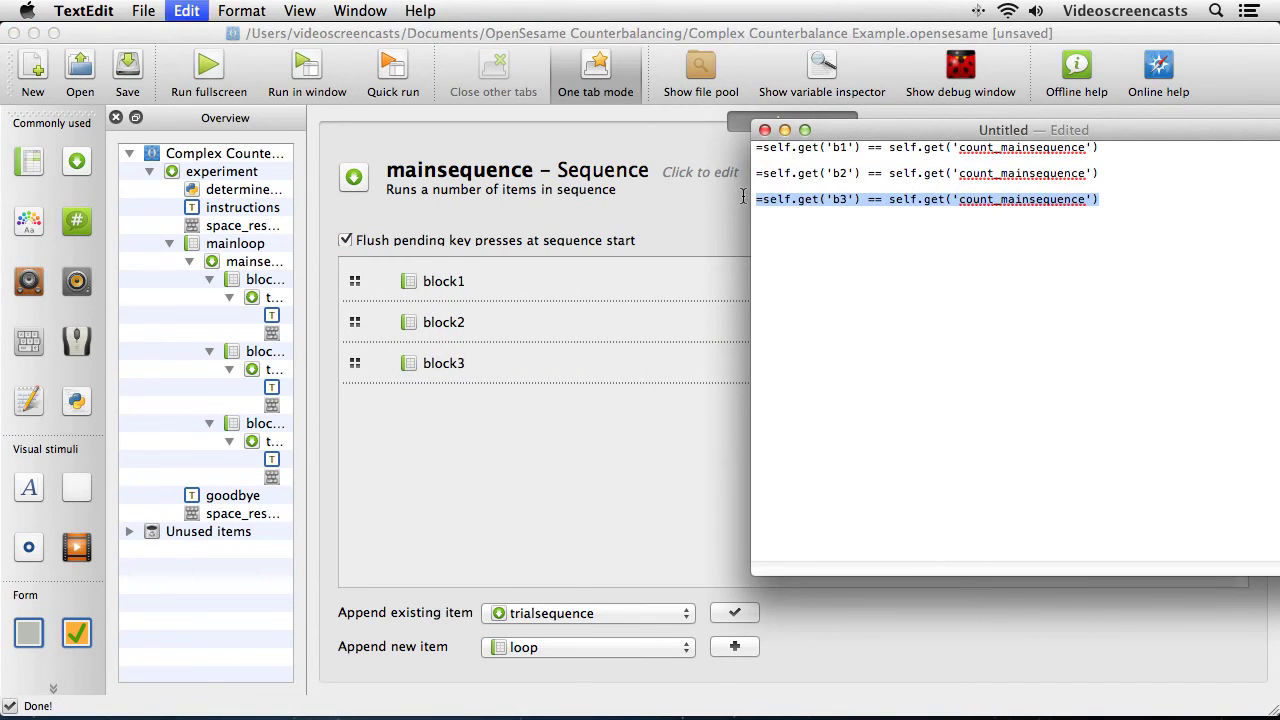
pyautogui.press('super+Tab')
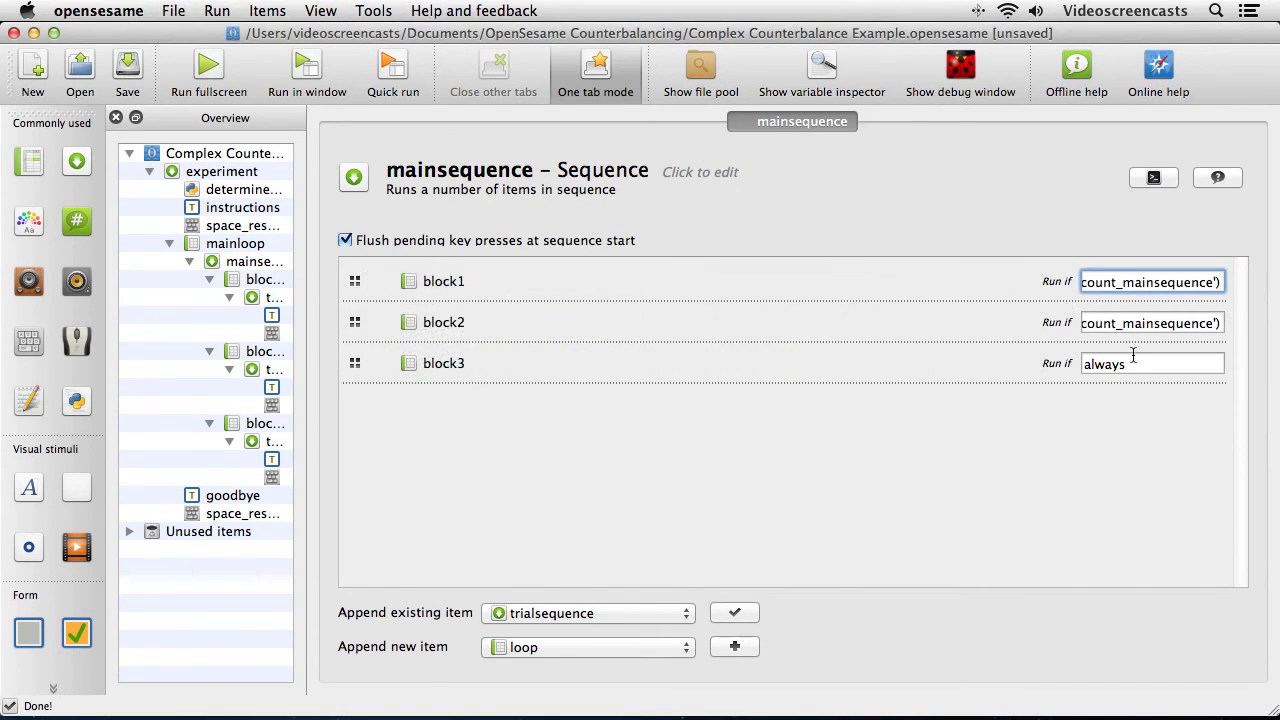
pyautogui.click(1138, 366)
pyautogui.doubleClick(1138, 366)
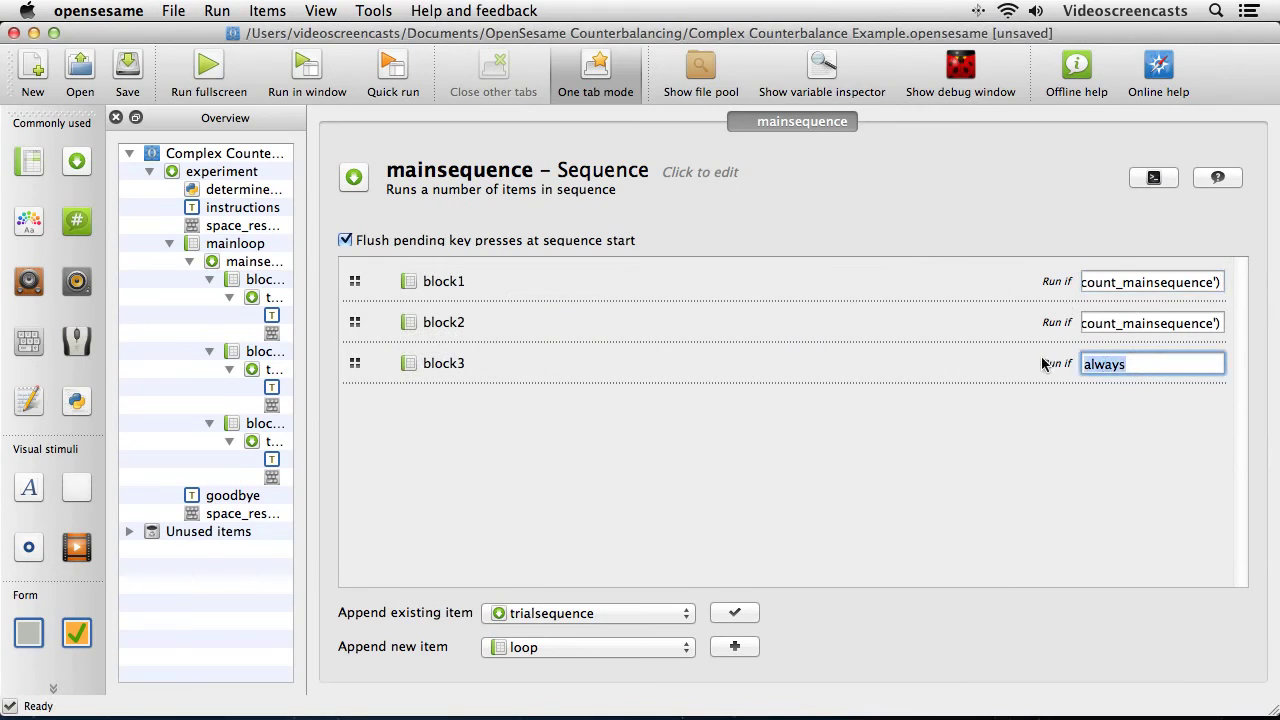
pyautogui.rightClick(1099, 366)
pyautogui.click(1080, 468)
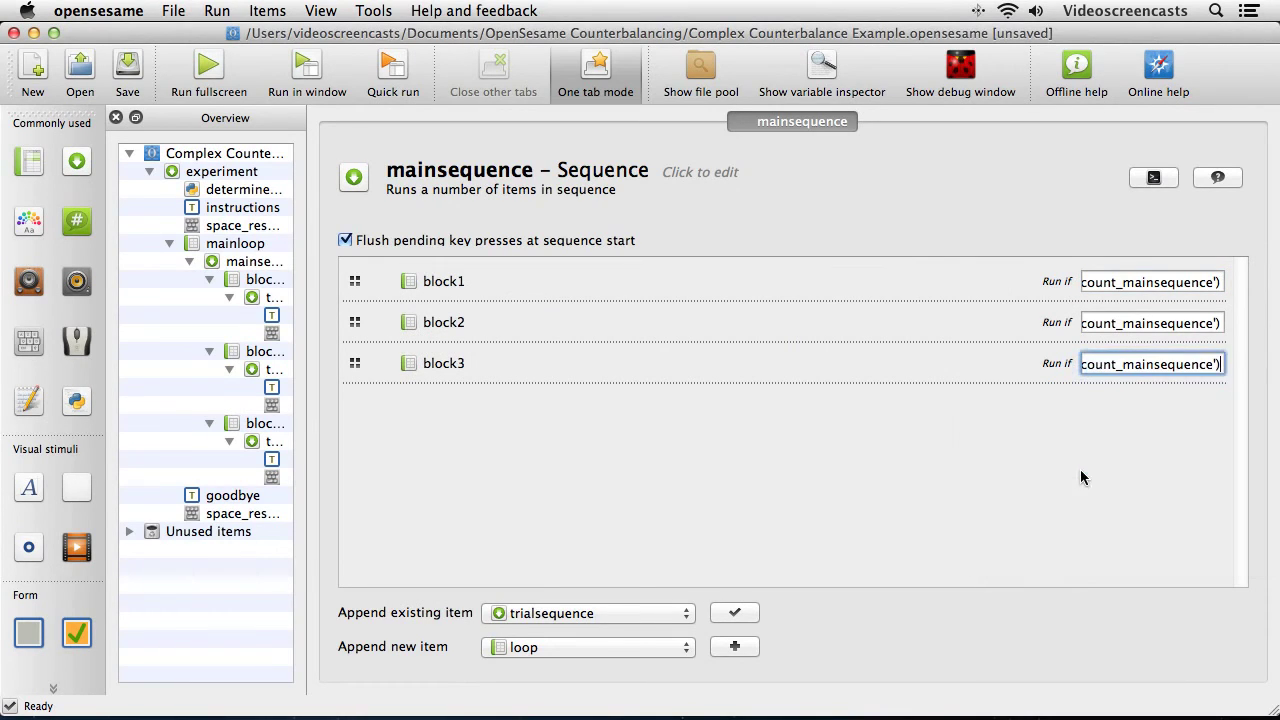
# Step: Review the run-if conditions of block1, block2 and block3, checking the b variable and count_mainsequence in them
pyautogui.click(1106, 322)
pyautogui.hotkey('shift', 'End')
pyautogui.moveTo(1106, 322); pyautogui.dragTo(1062, 327)
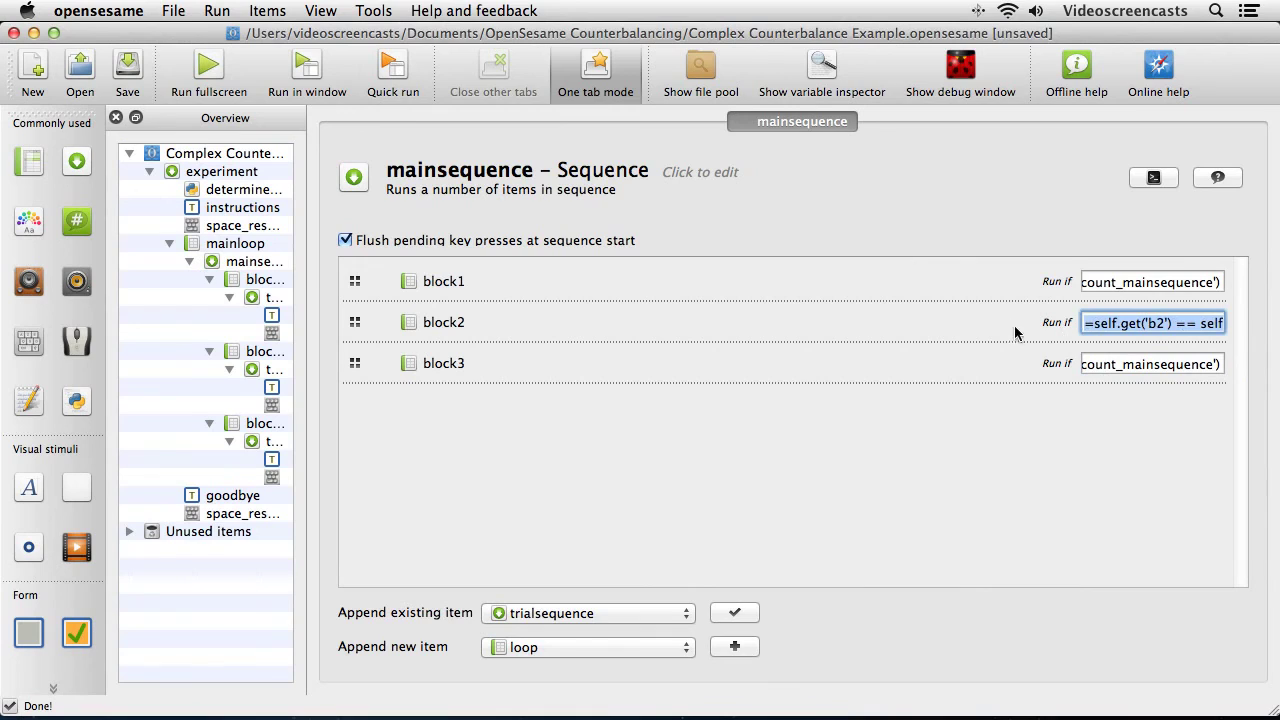
pyautogui.moveTo(1114, 283); pyautogui.dragTo(1033, 288)
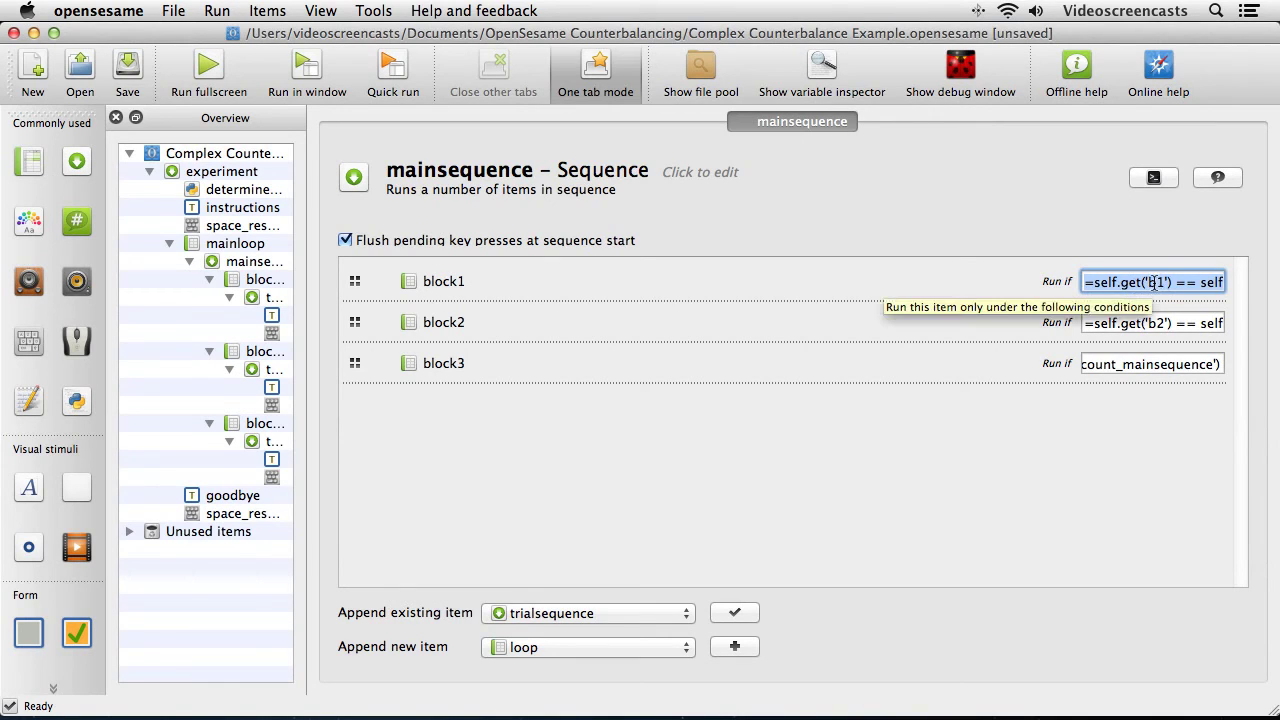
pyautogui.moveTo(1202, 284); pyautogui.dragTo(1266, 289)
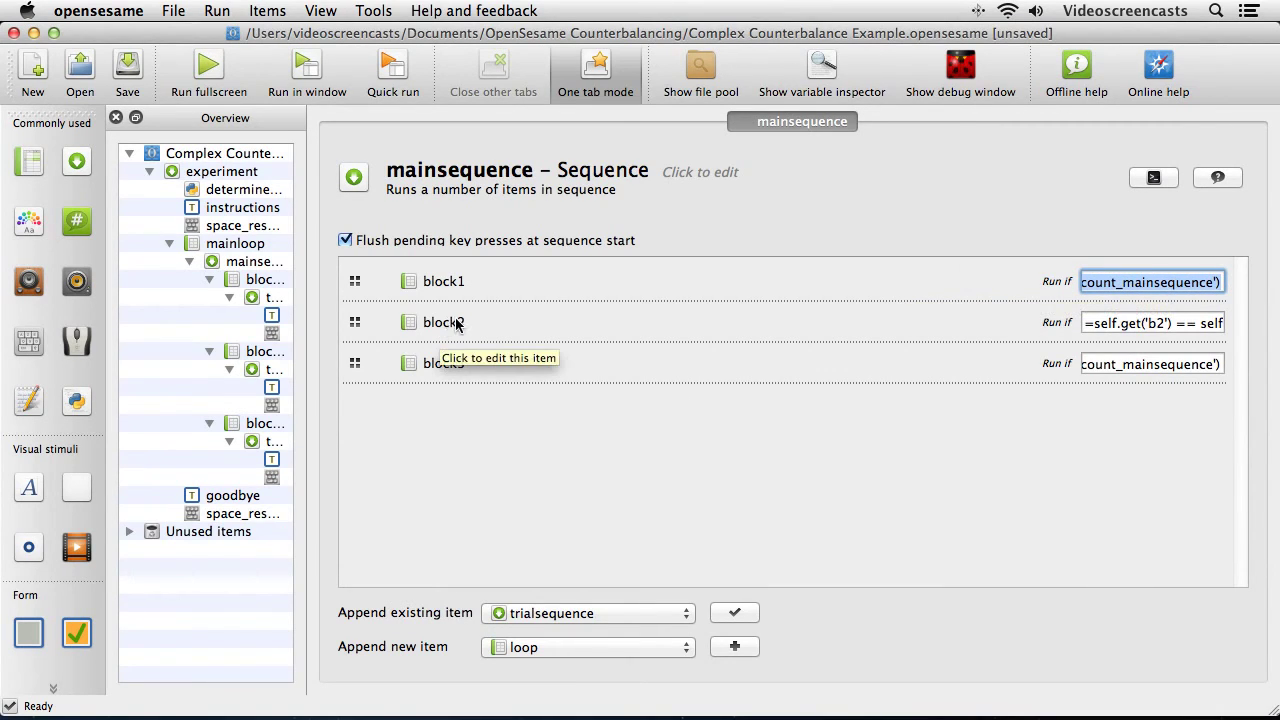
pyautogui.moveTo(1156, 326); pyautogui.dragTo(1164, 326)
pyautogui.click(1197, 324)
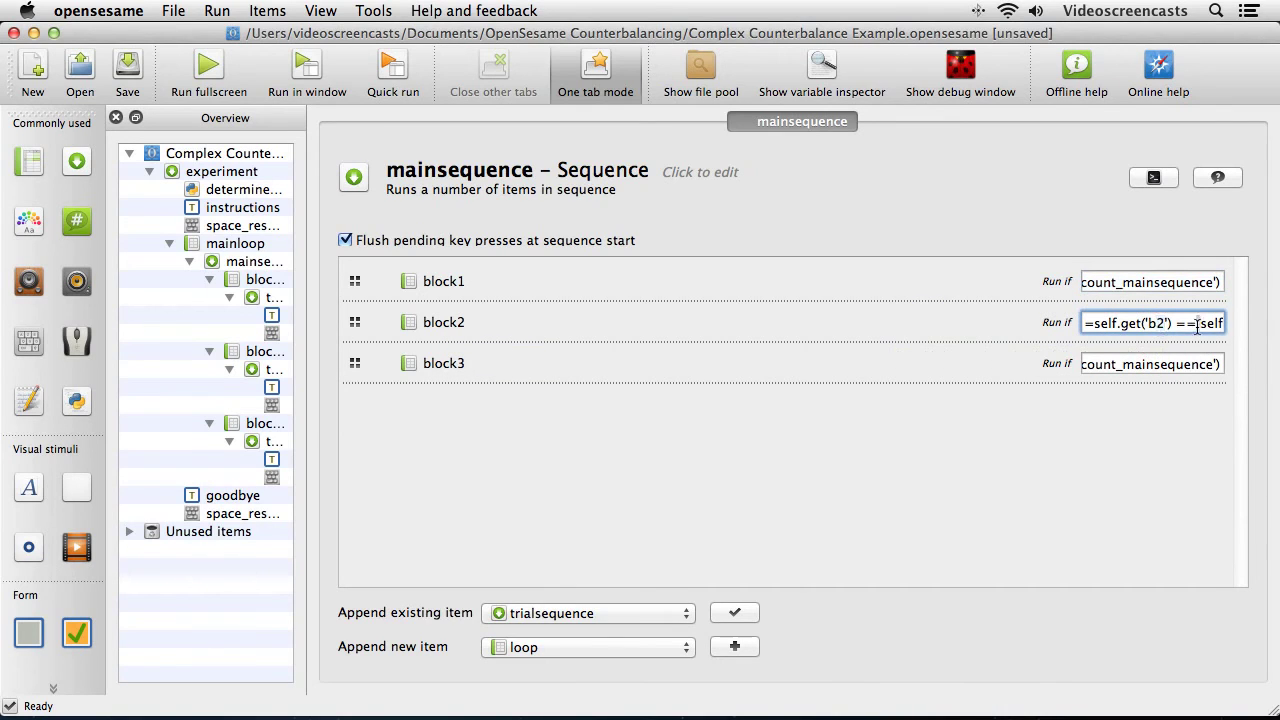
pyautogui.click(1163, 323)
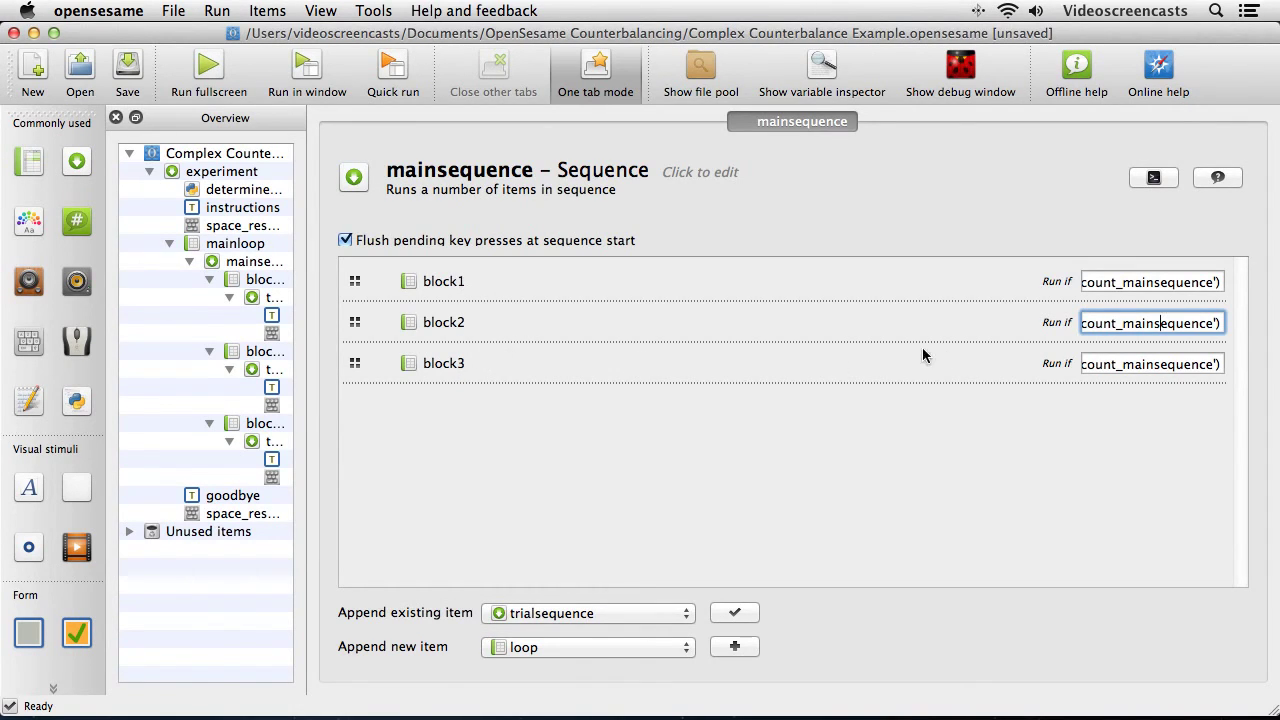
pyautogui.moveTo(1090, 323); pyautogui.dragTo(1043, 318)
pyautogui.click(1155, 323)
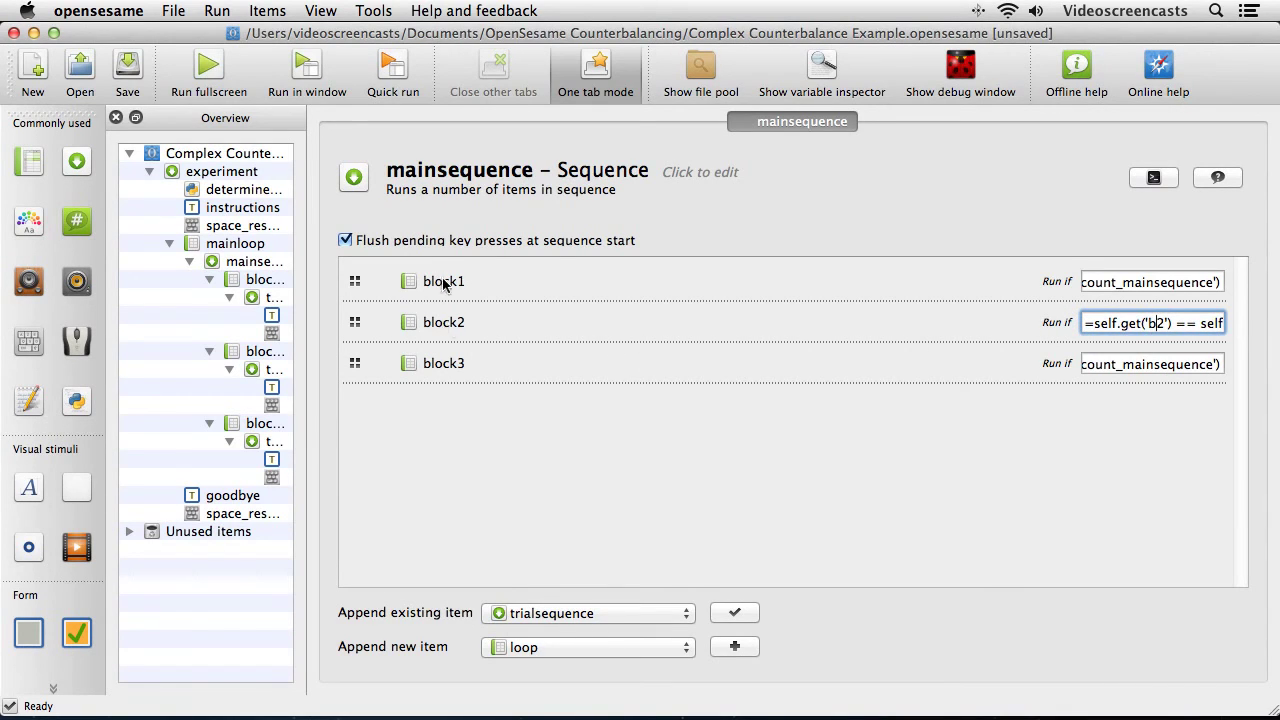
pyautogui.moveTo(1124, 364); pyautogui.dragTo(1034, 366)
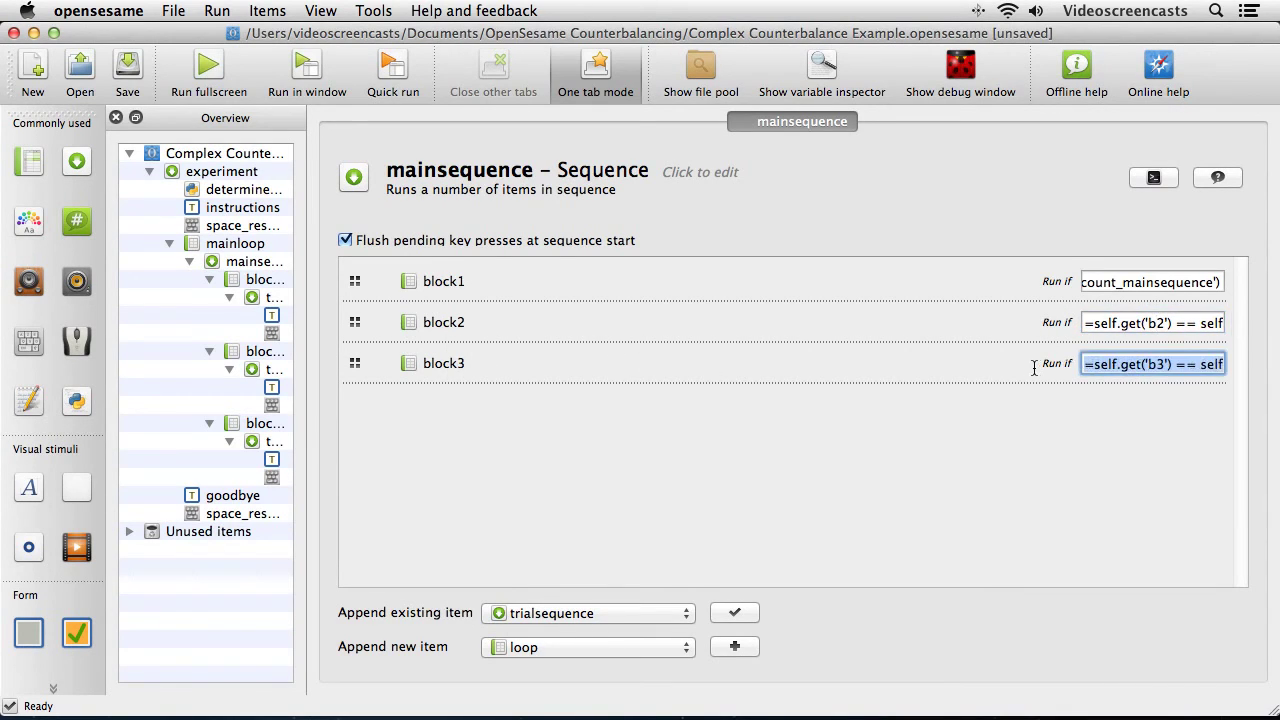
pyautogui.click(1158, 364)
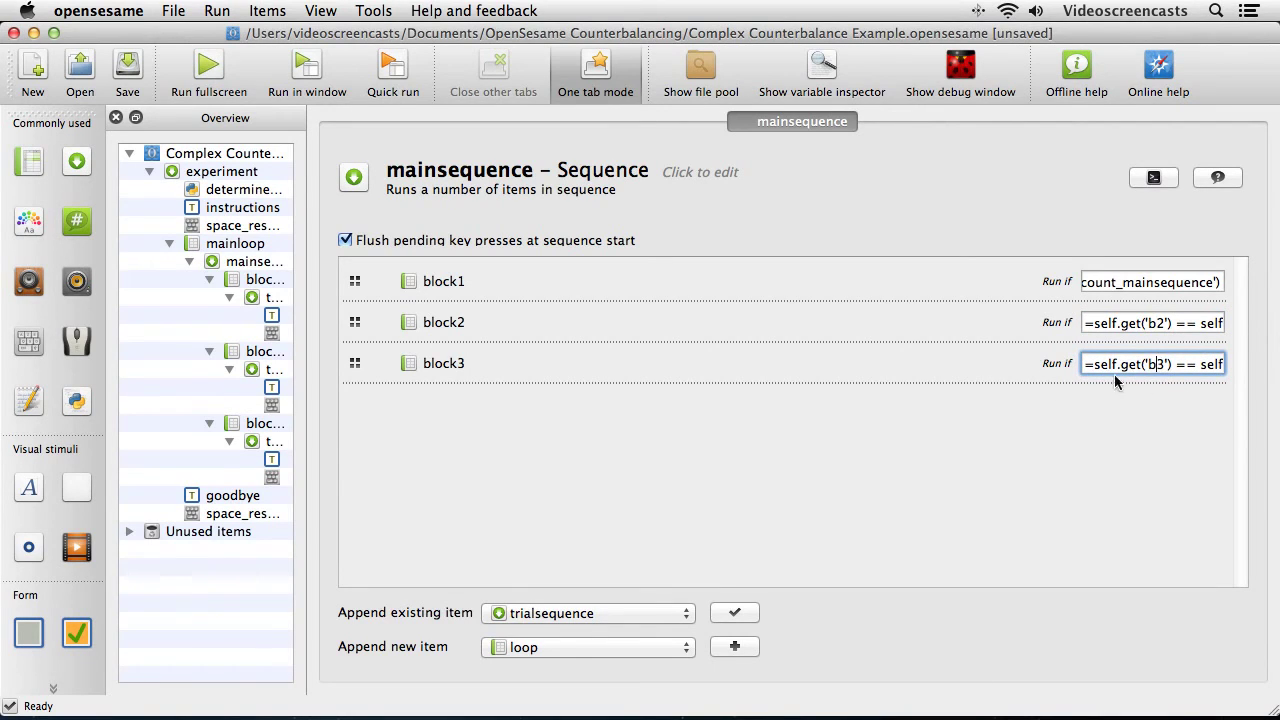
# Step: Check count_mainsequence in block3's run-if and run the experiment in a window as subject 1, replacing the existing subject-1.csv logfile
pyautogui.moveTo(1185, 364)
pyautogui.mouseDown()
pyautogui.moveTo(1255, 367)
pyautogui.moveTo(1175, 366)
pyautogui.mouseUp()
pyautogui.click(1176, 366)
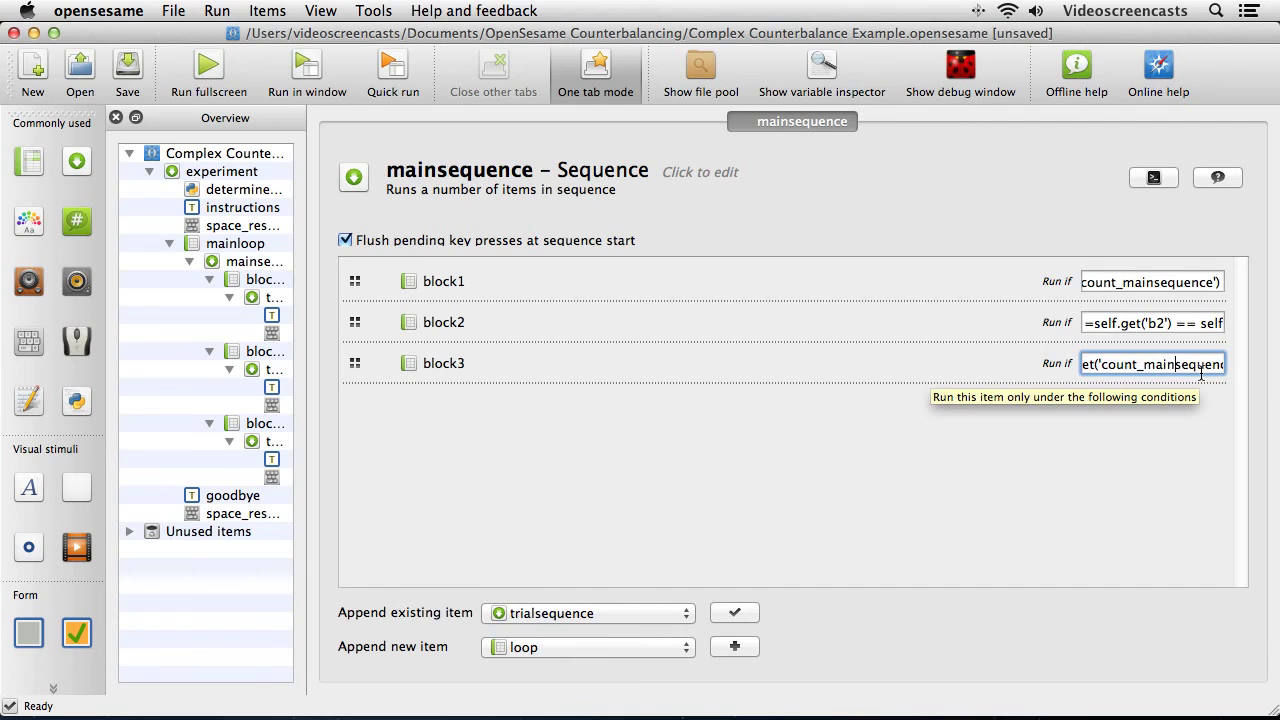
pyautogui.click(306, 76)
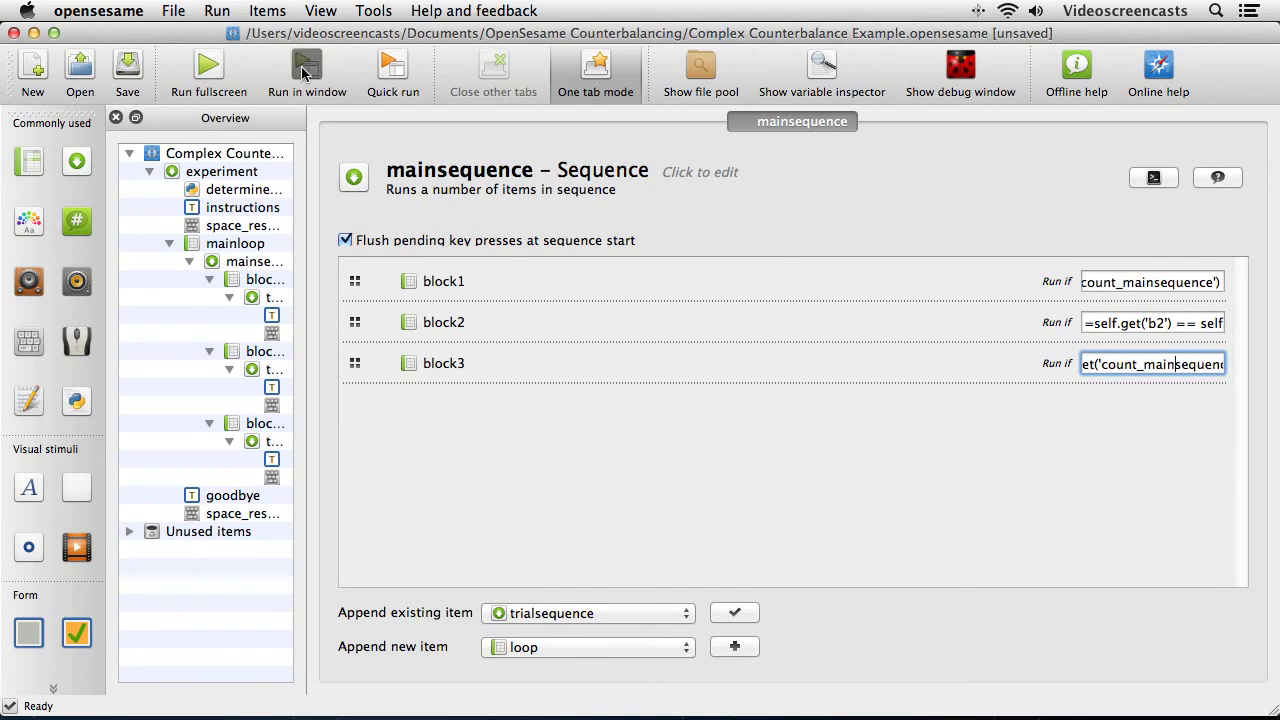
pyautogui.click(724, 350)
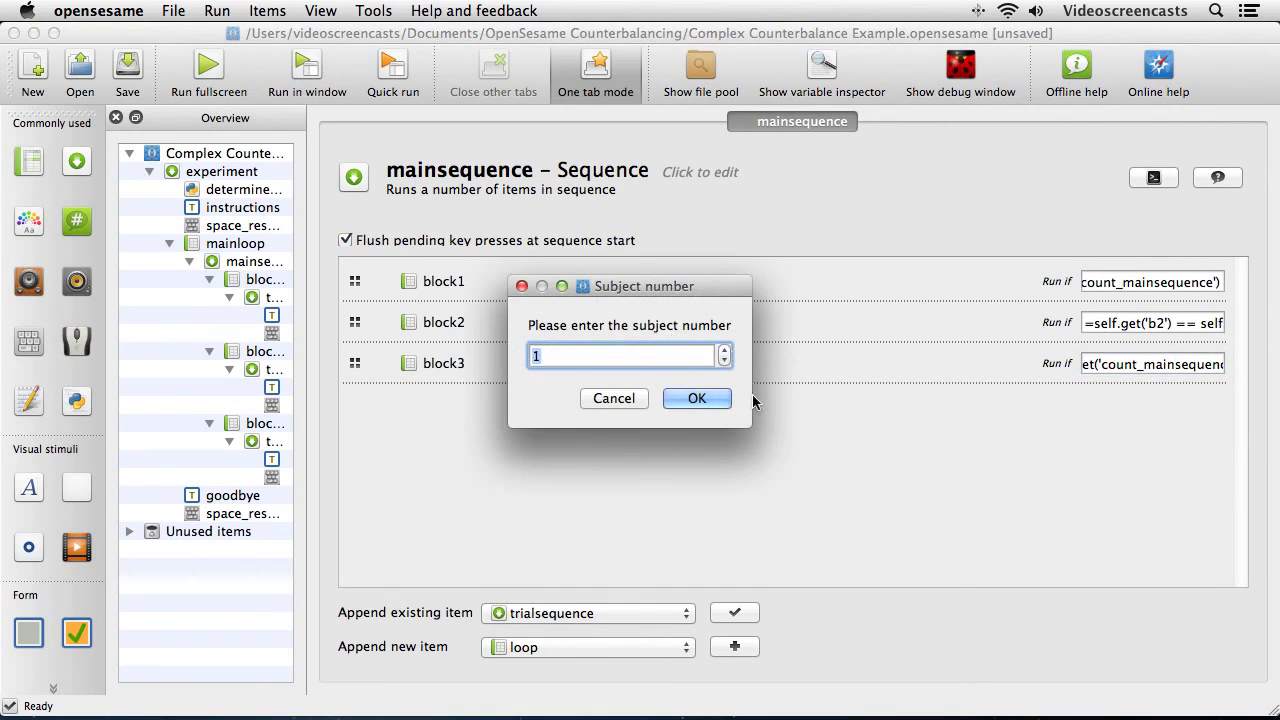
pyautogui.click(697, 398)
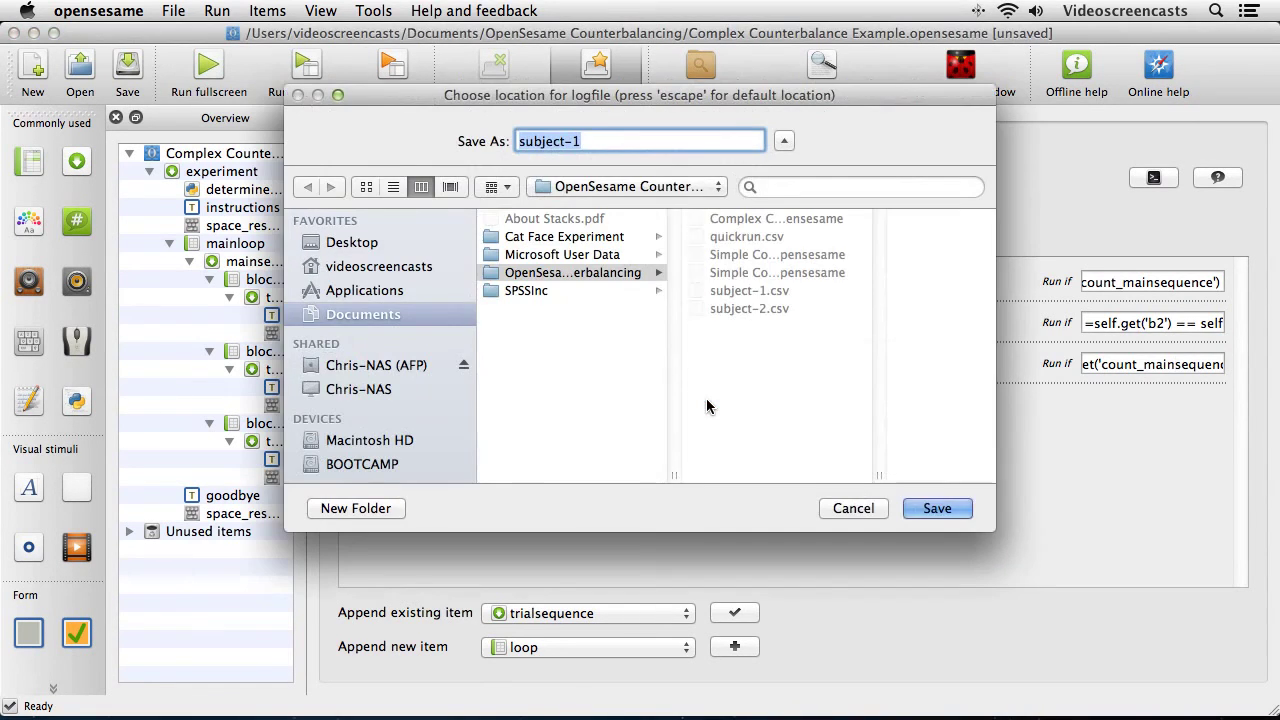
pyautogui.click(932, 508)
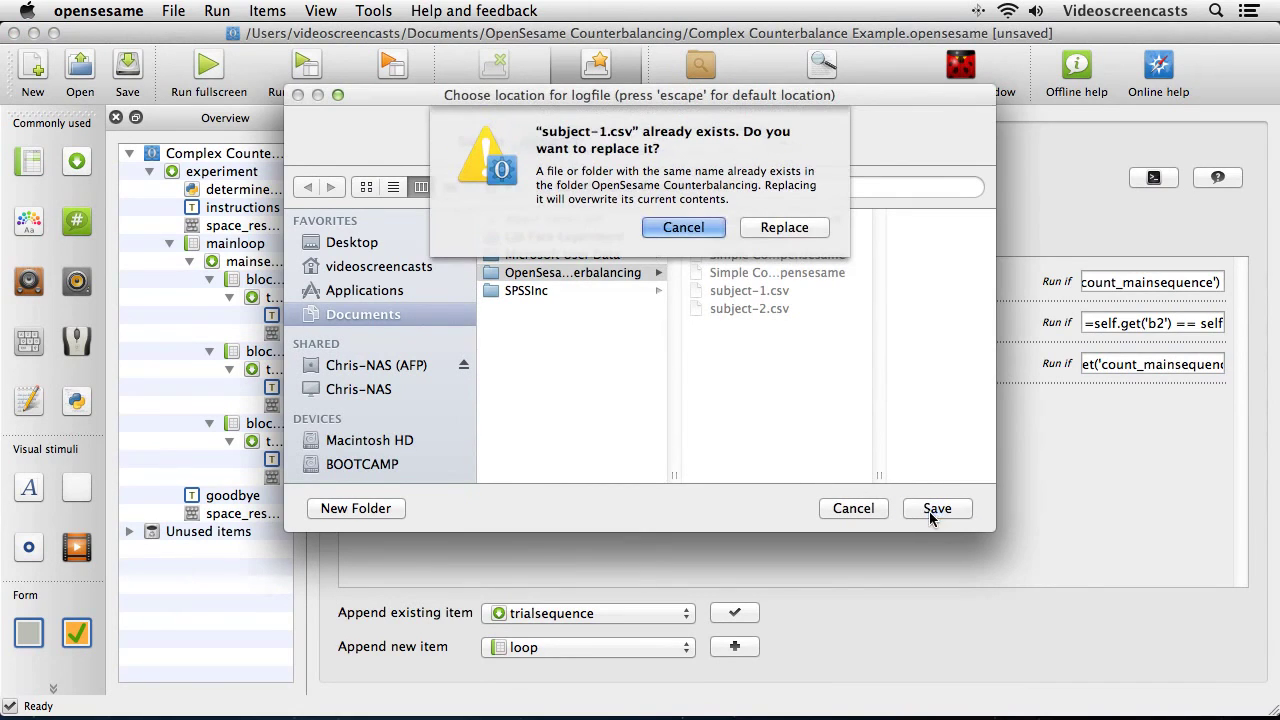
pyautogui.click(786, 224)
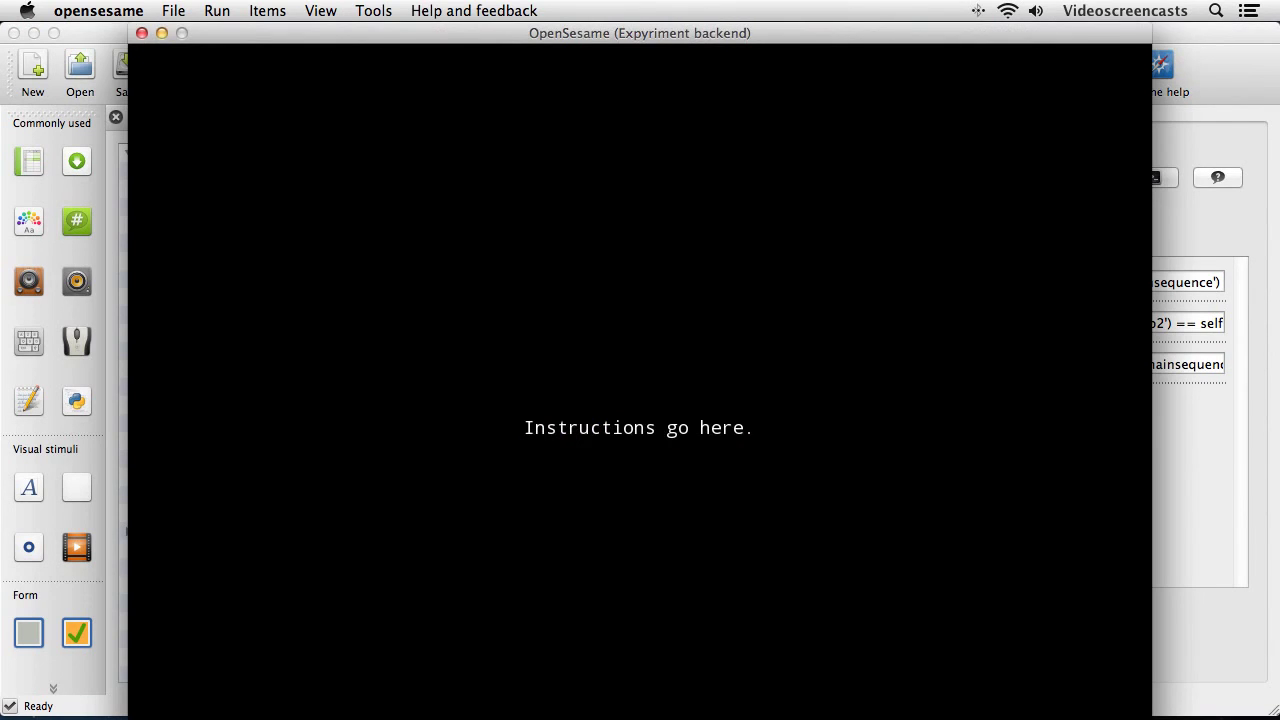
# Step: Advance through subject 1's run from instructions to goodbye message, checking the block order, and decline copying the logfile to the file pool
pyautogui.press('space')
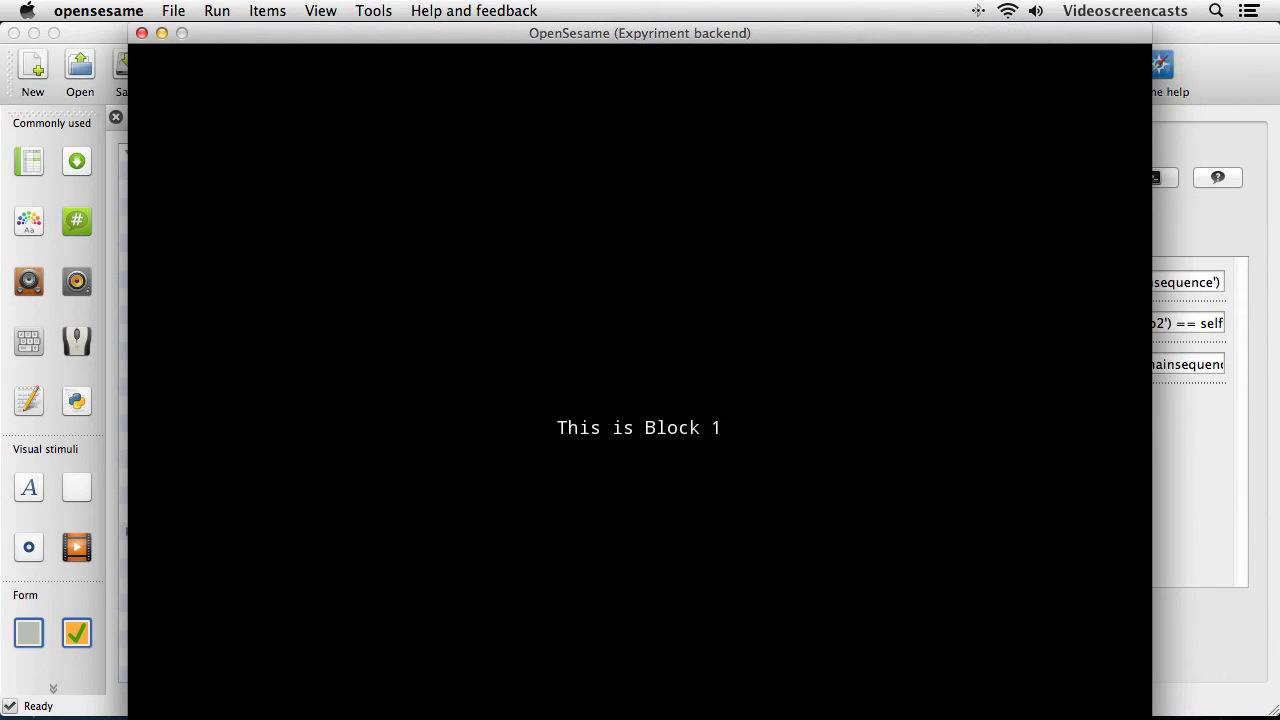
pyautogui.press('space')
pyautogui.press('space')
pyautogui.press('space')
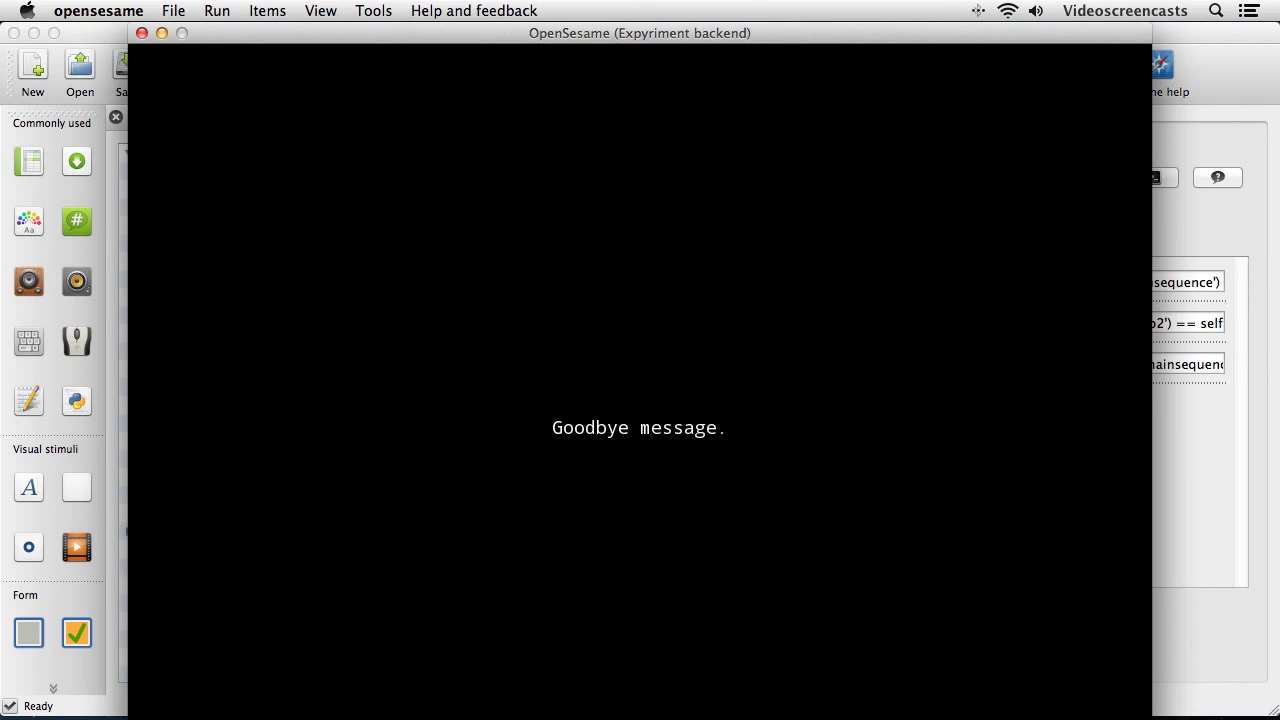
pyautogui.press('space')
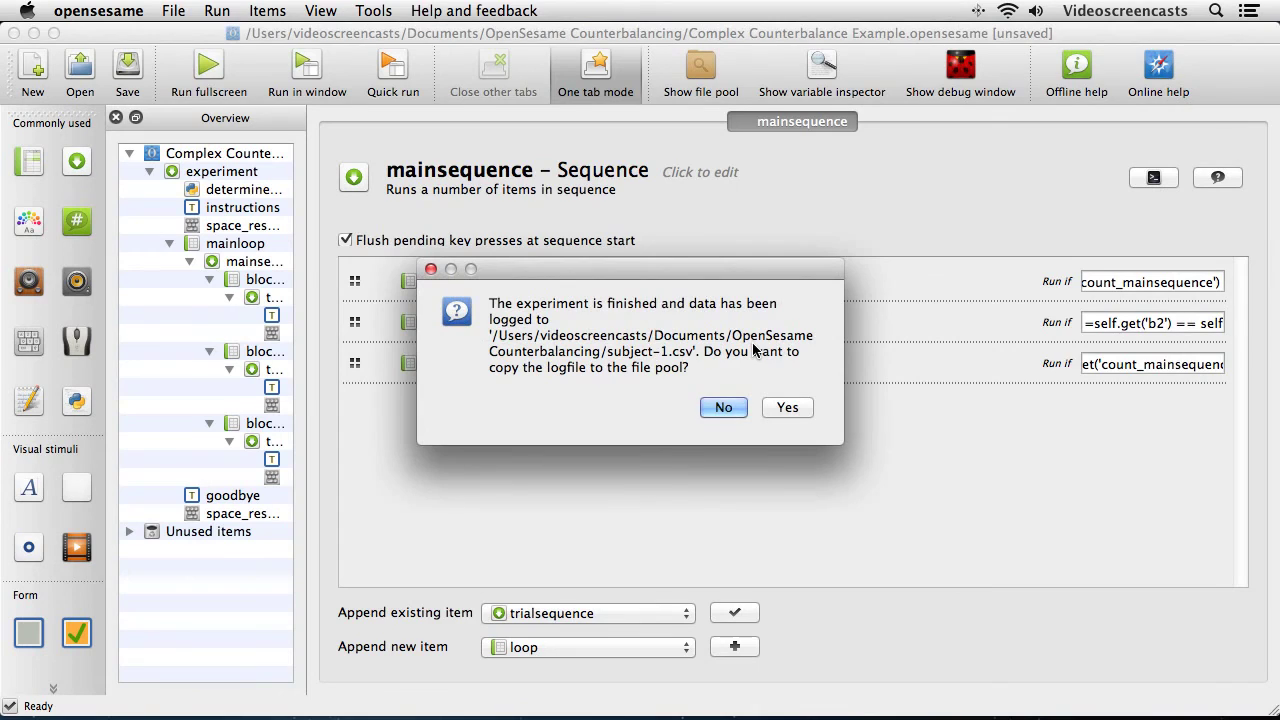
pyautogui.click(723, 407)
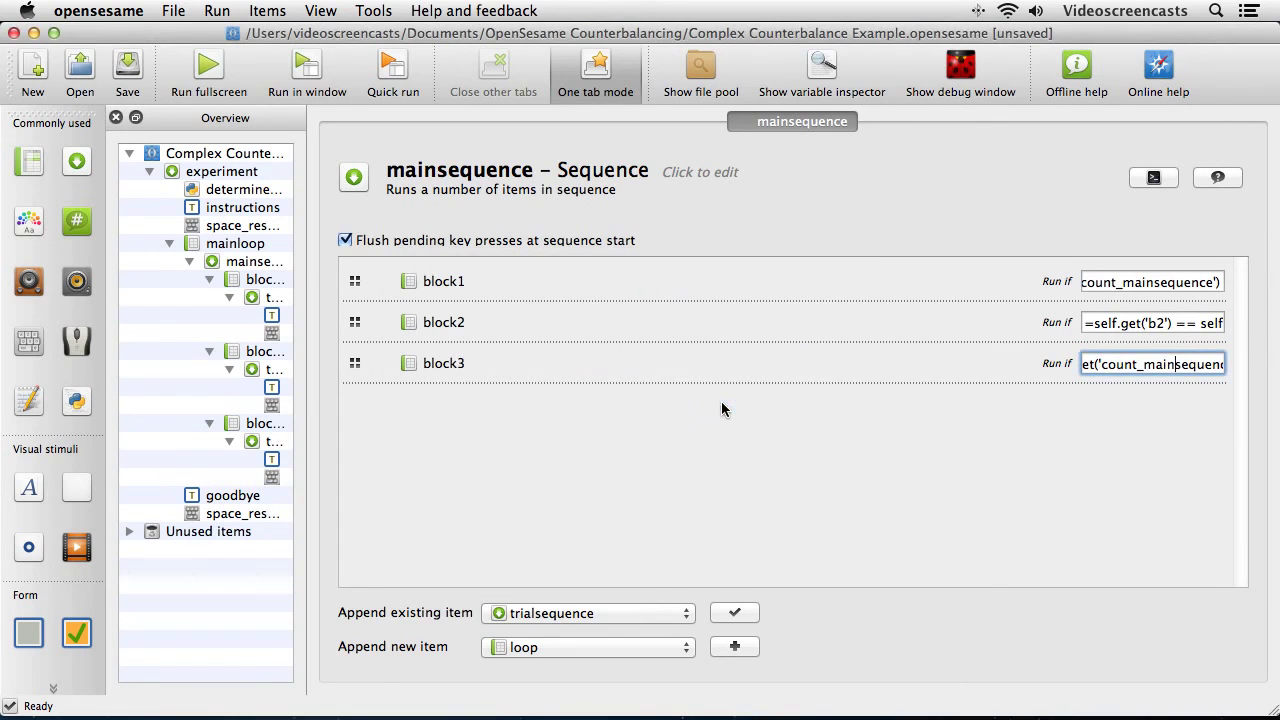
# Step: Run the experiment in a window as subject 2, saving the logfile as subject-2.csv over the existing one
pyautogui.click(310, 66)
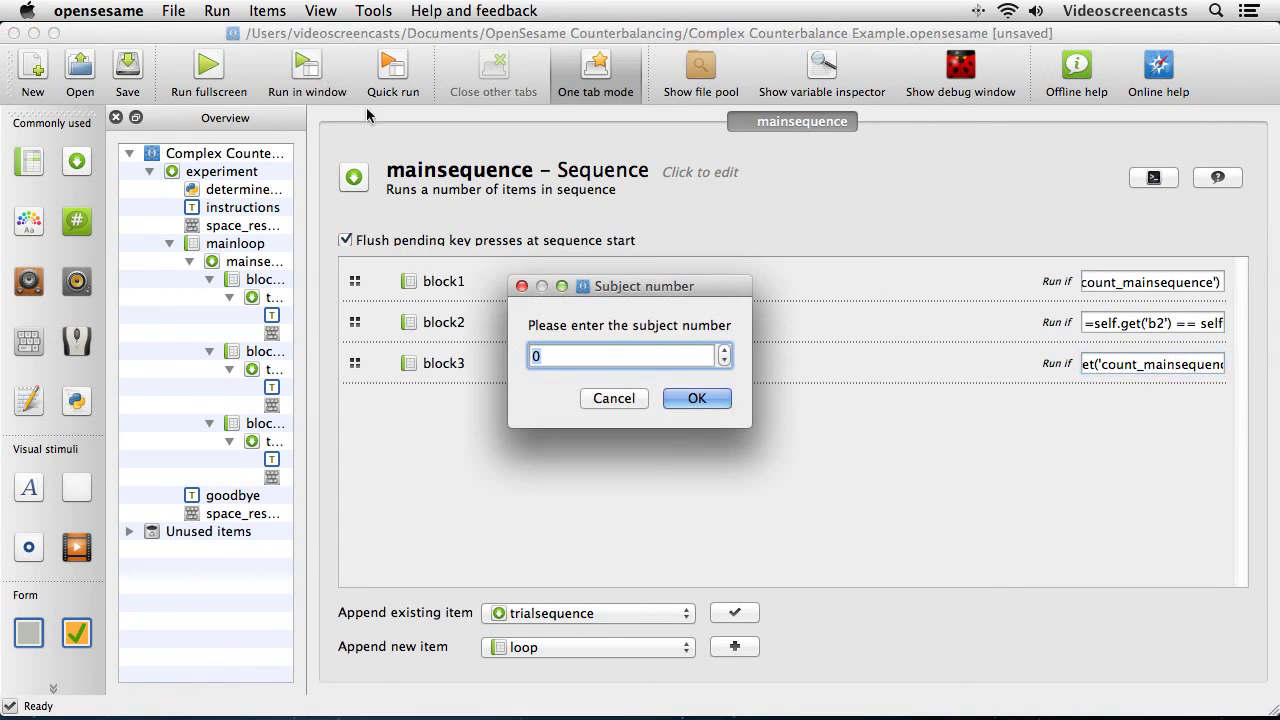
pyautogui.click(724, 351)
pyautogui.click(724, 351)
pyautogui.click(697, 398)
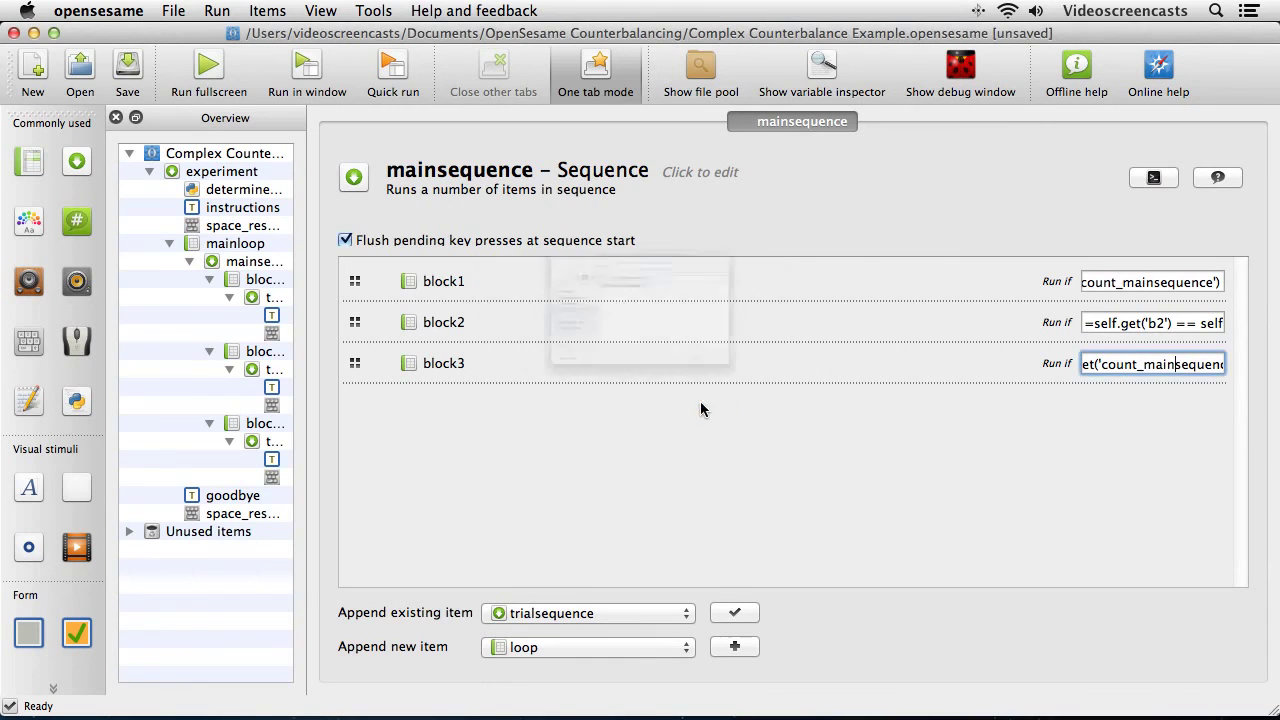
pyautogui.write('subject')
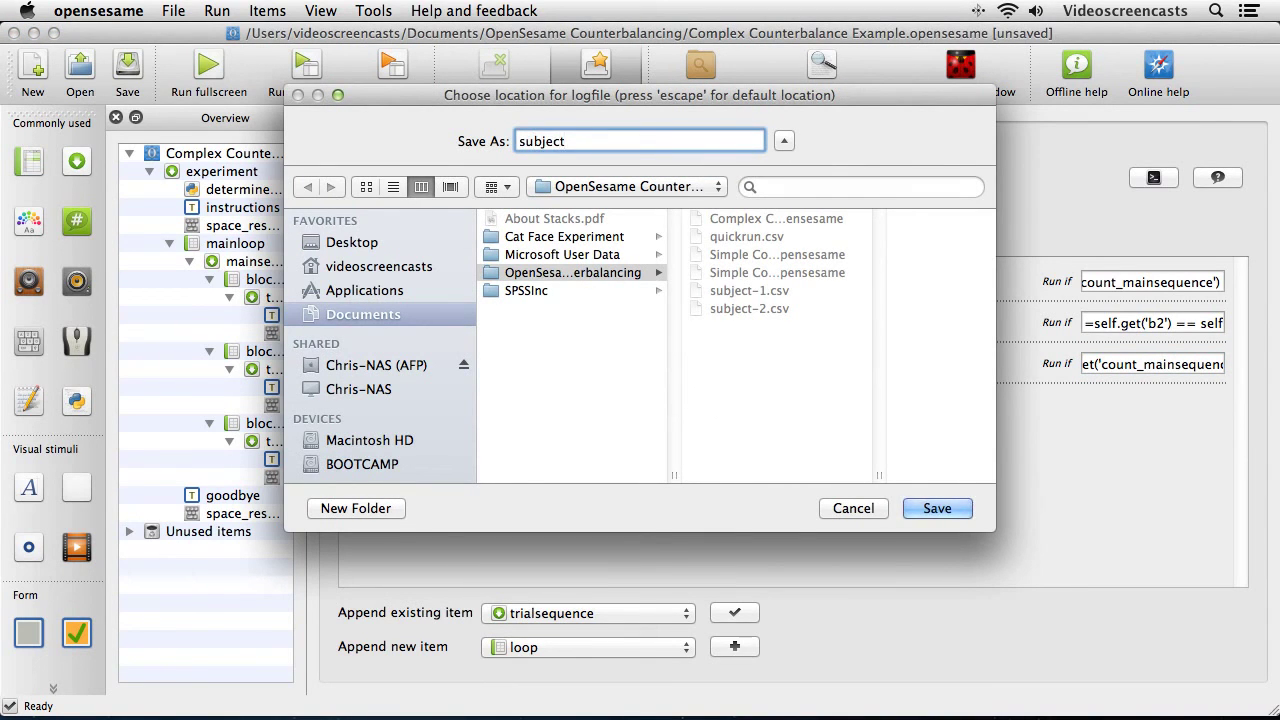
pyautogui.write('-2.csv')
pyautogui.press('Return')
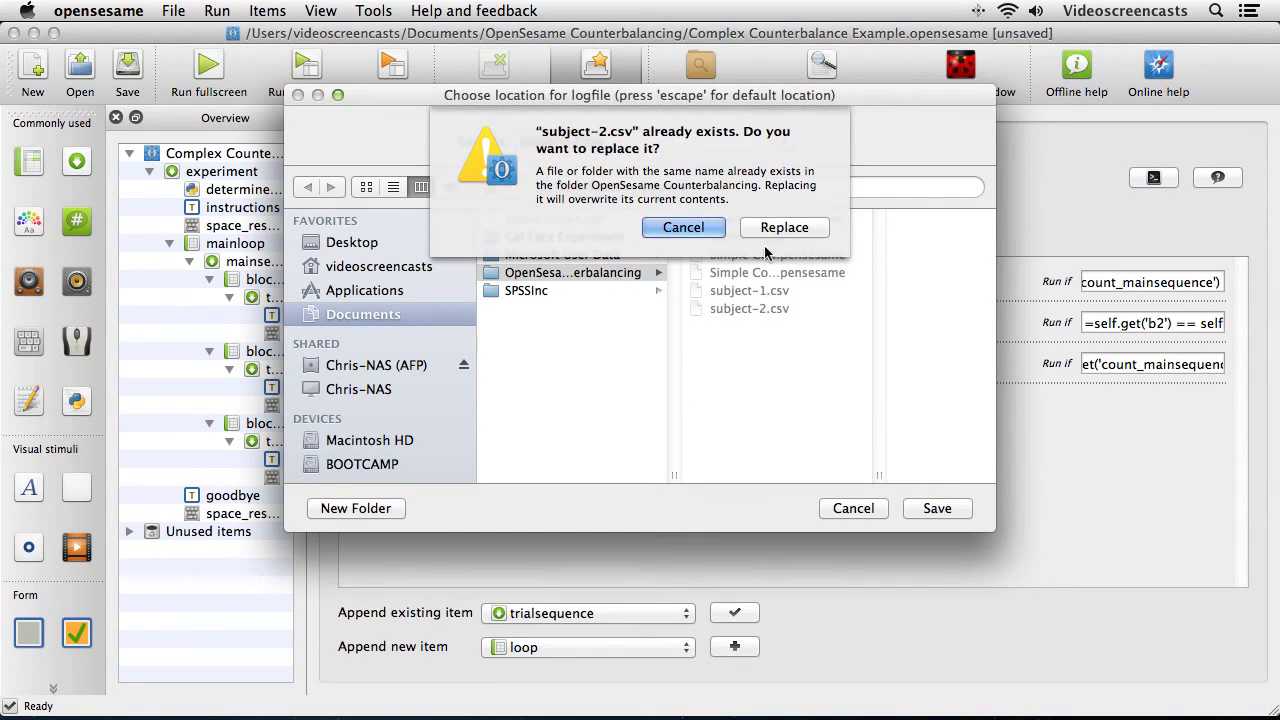
pyautogui.click(776, 231)
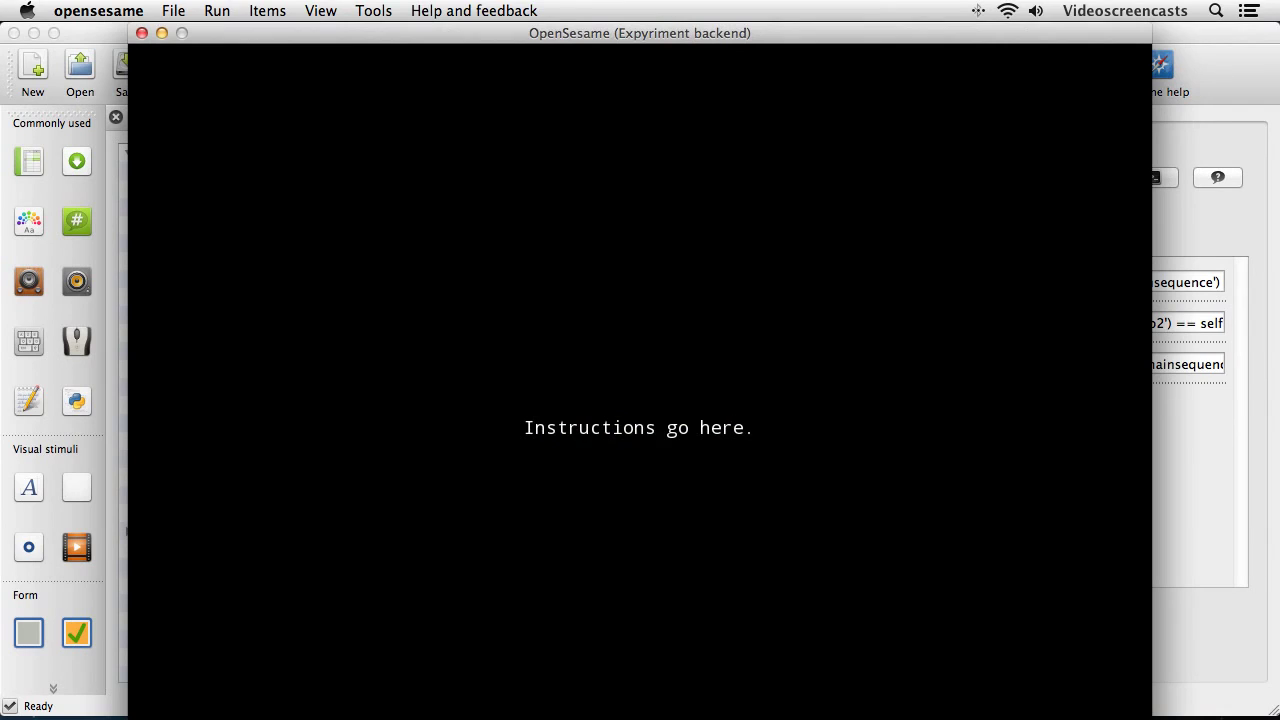
# Step: Advance through subject 2's run to the end, checking its block order, and keep the logfile out of the file pool
pyautogui.press('space')
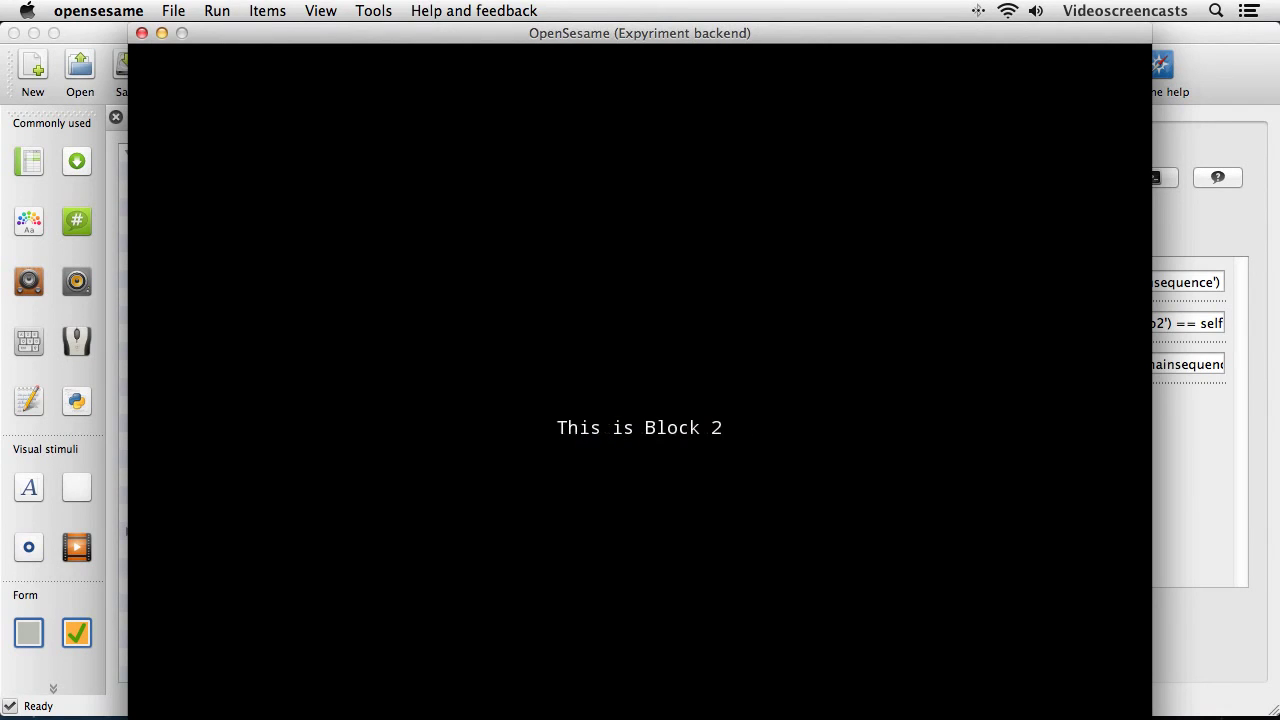
pyautogui.press('space')
pyautogui.press('space')
pyautogui.press('space')
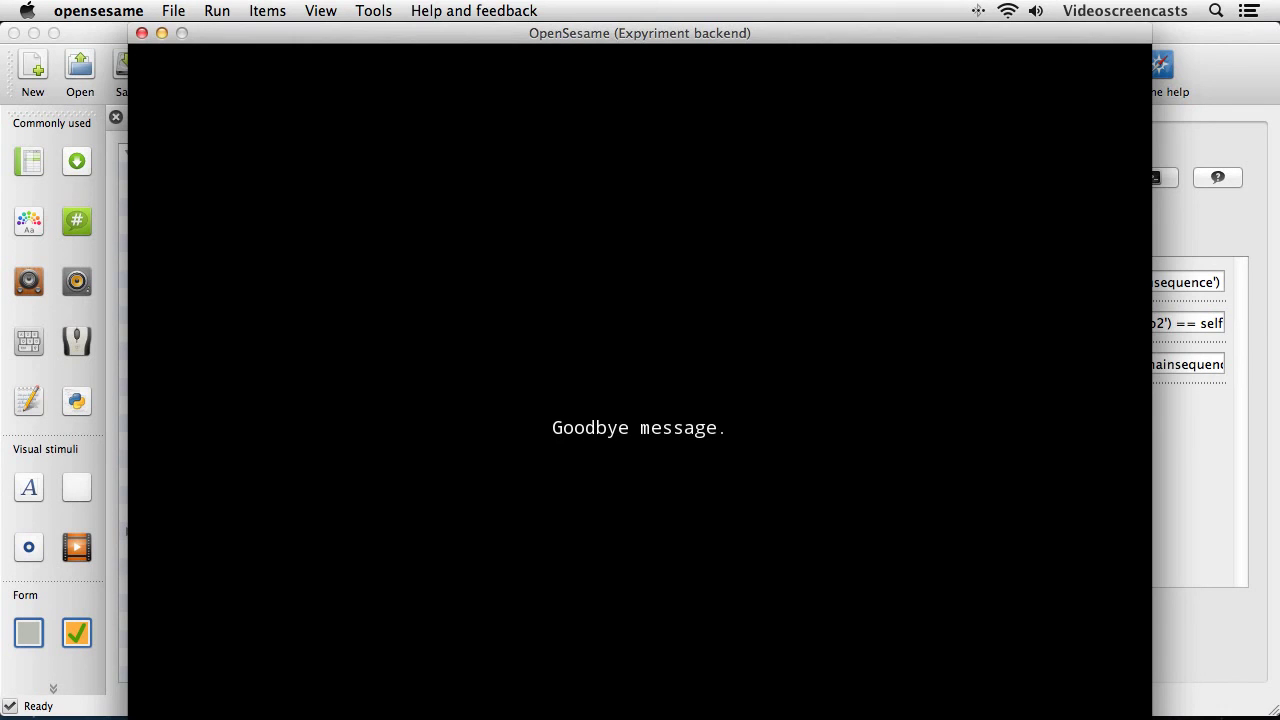
pyautogui.press('space')
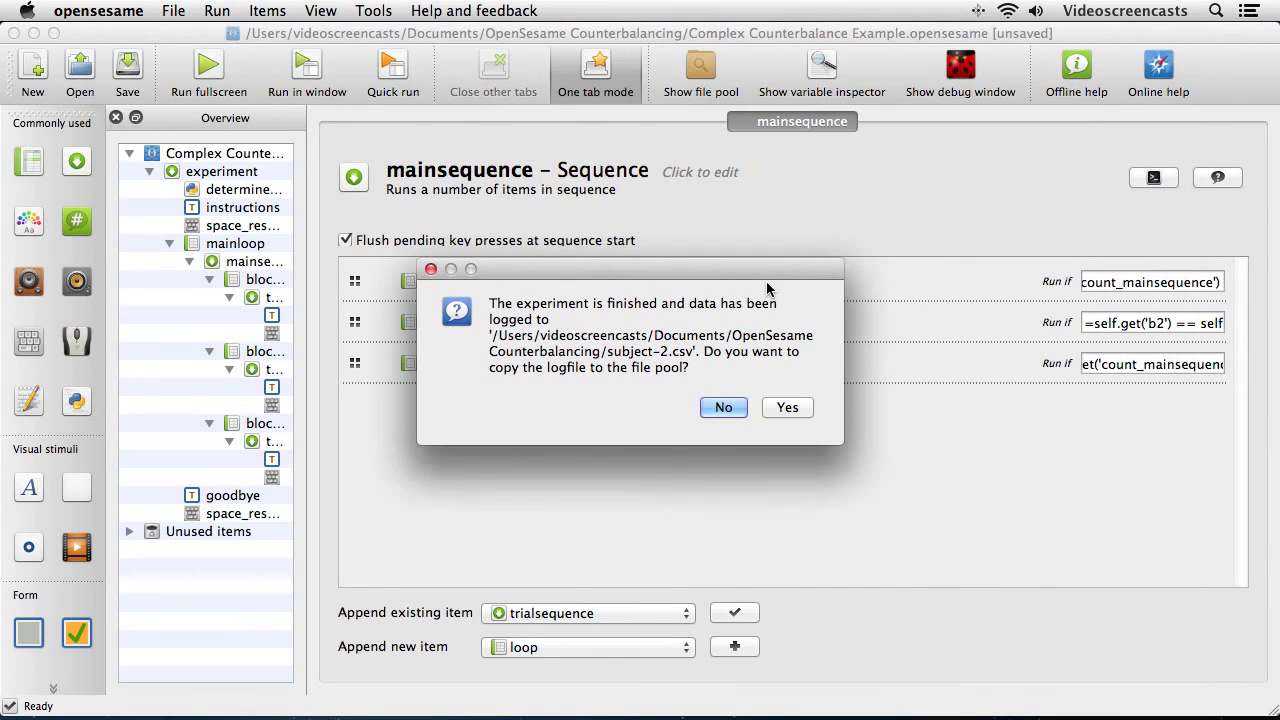
pyautogui.click(728, 409)
# Step: Run the experiment in a window as subject 3, saving the logfile as subject-3.csv
pyautogui.click(315, 78)
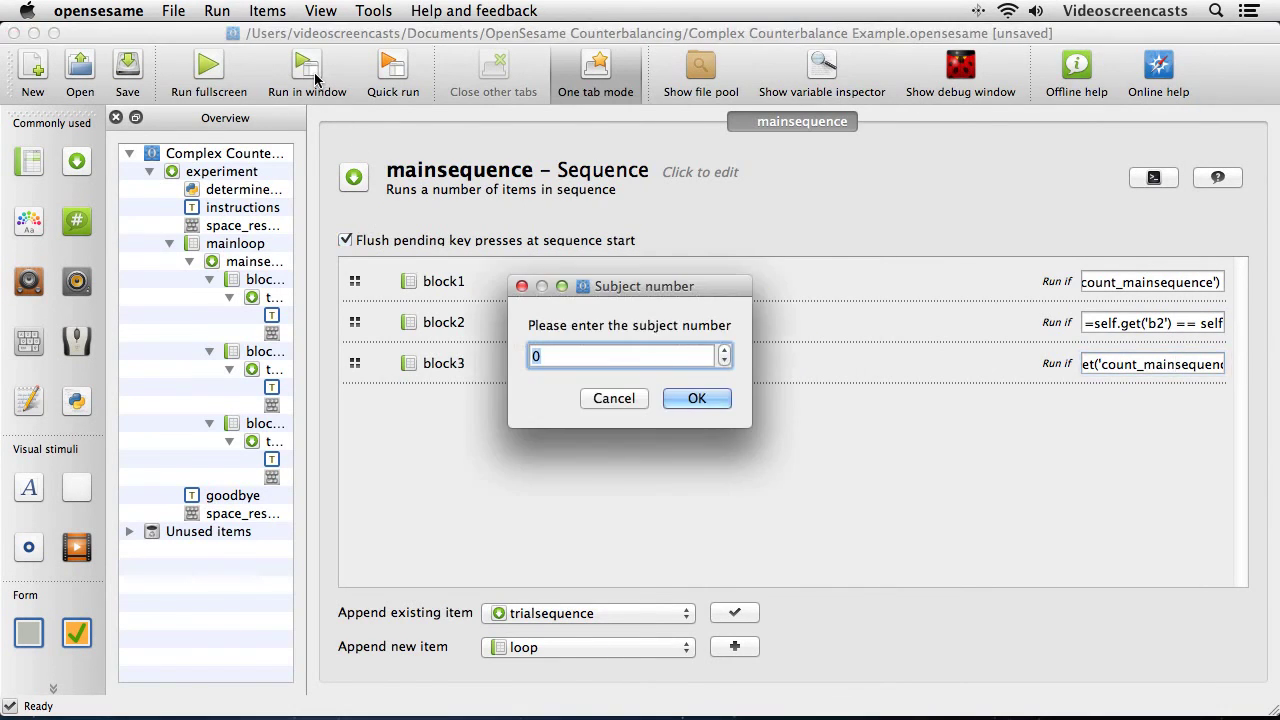
pyautogui.click(724, 351)
pyautogui.click(724, 351)
pyautogui.click(724, 351)
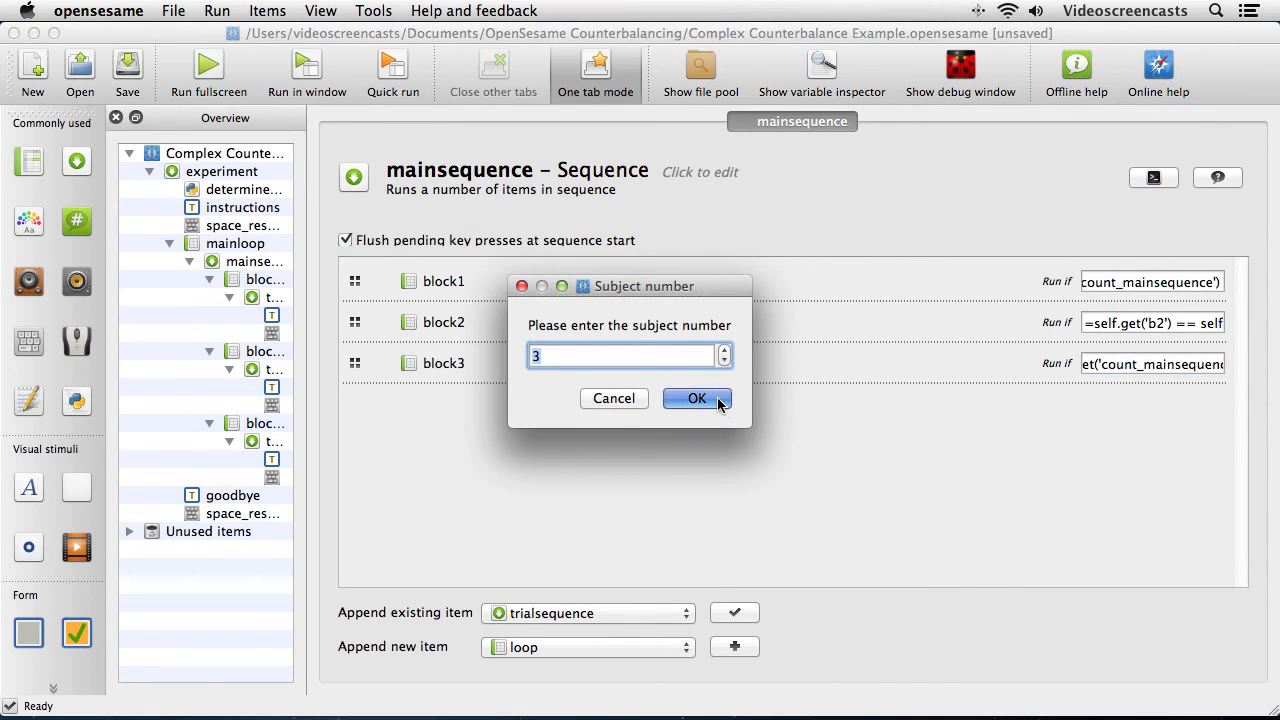
pyautogui.click(697, 399)
pyautogui.write('subj')
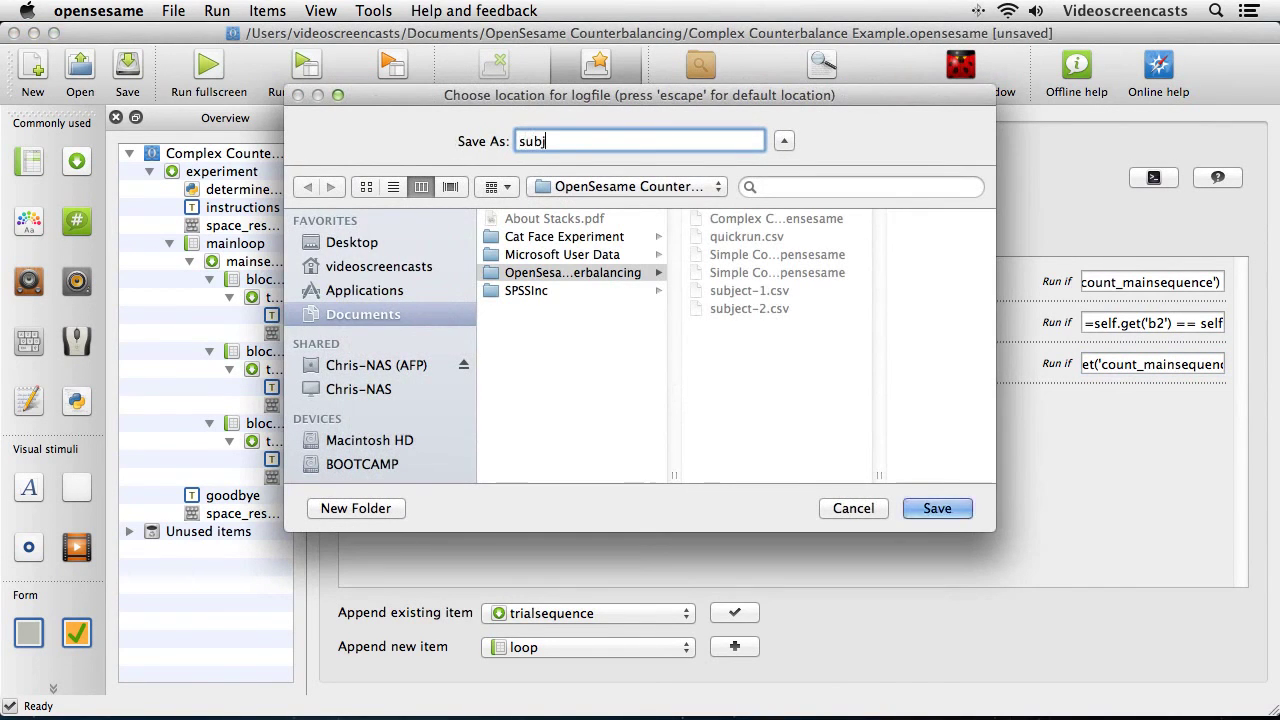
pyautogui.write('ect-3.csv')
pyautogui.press('Return')
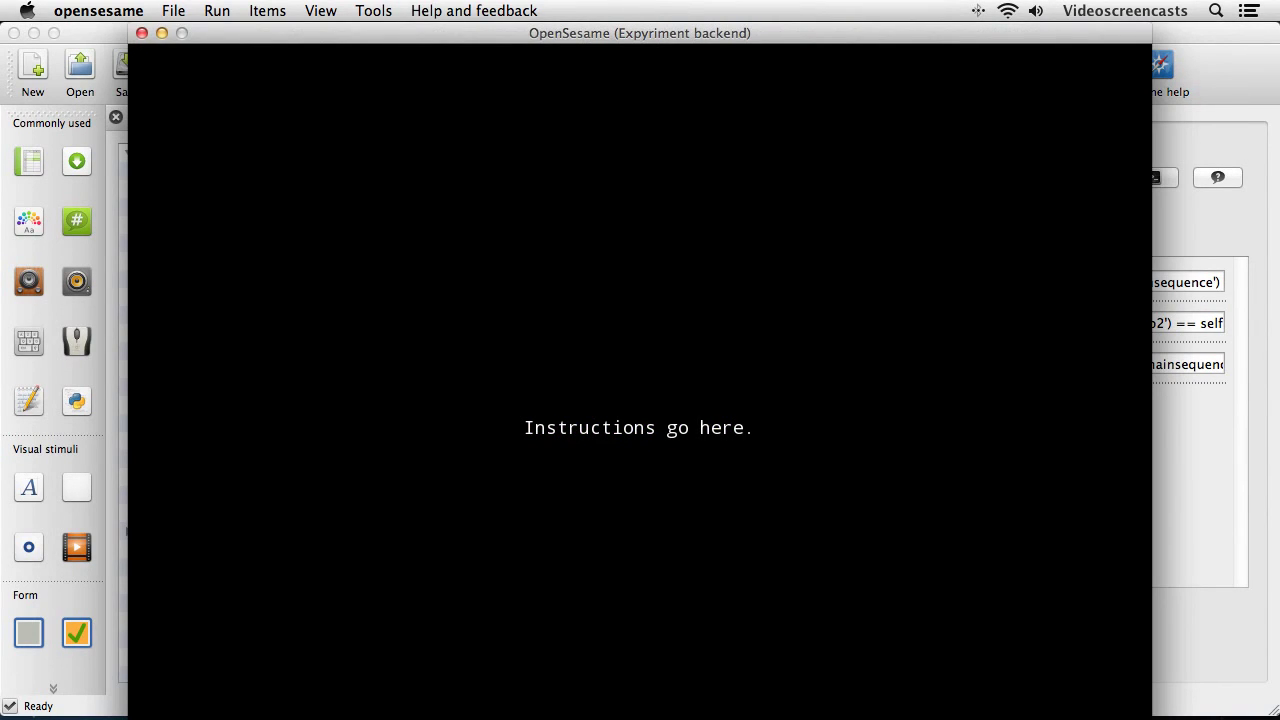
# Step: Advance through subject 3's run to the end, checking its block order, and decline adding its logfile to the file pool
pyautogui.press('space')
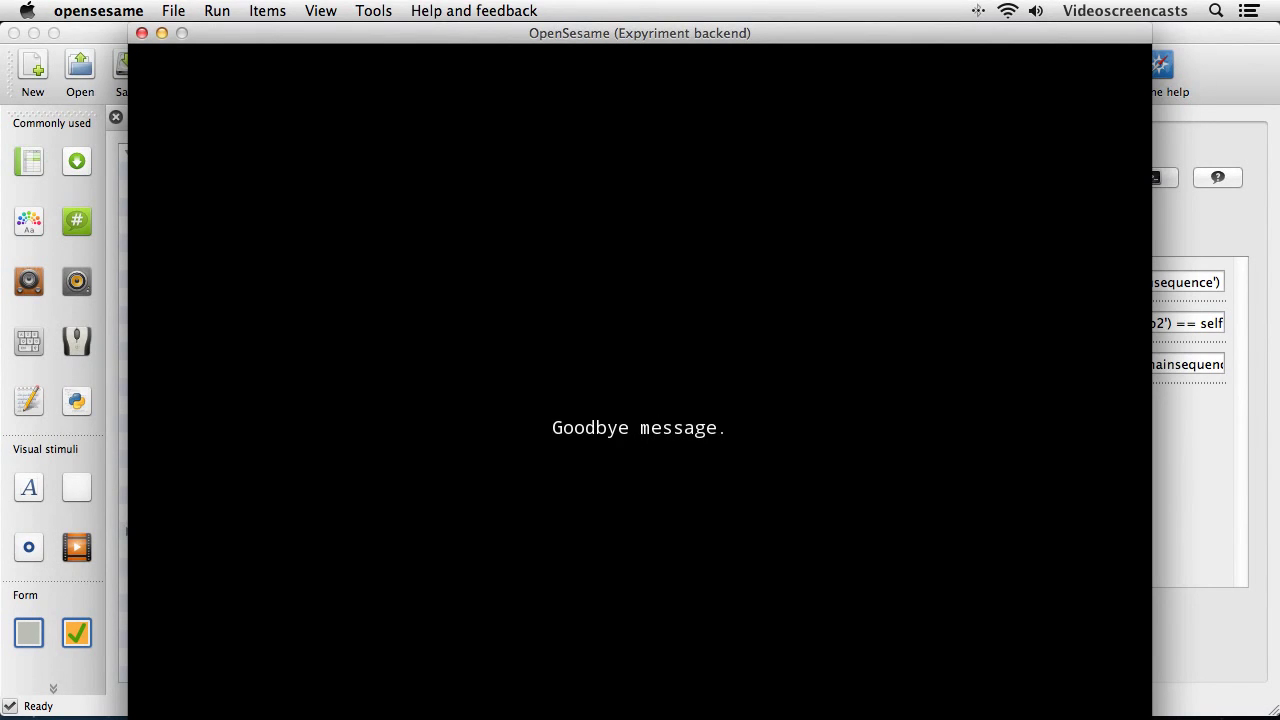
pyautogui.press('space')
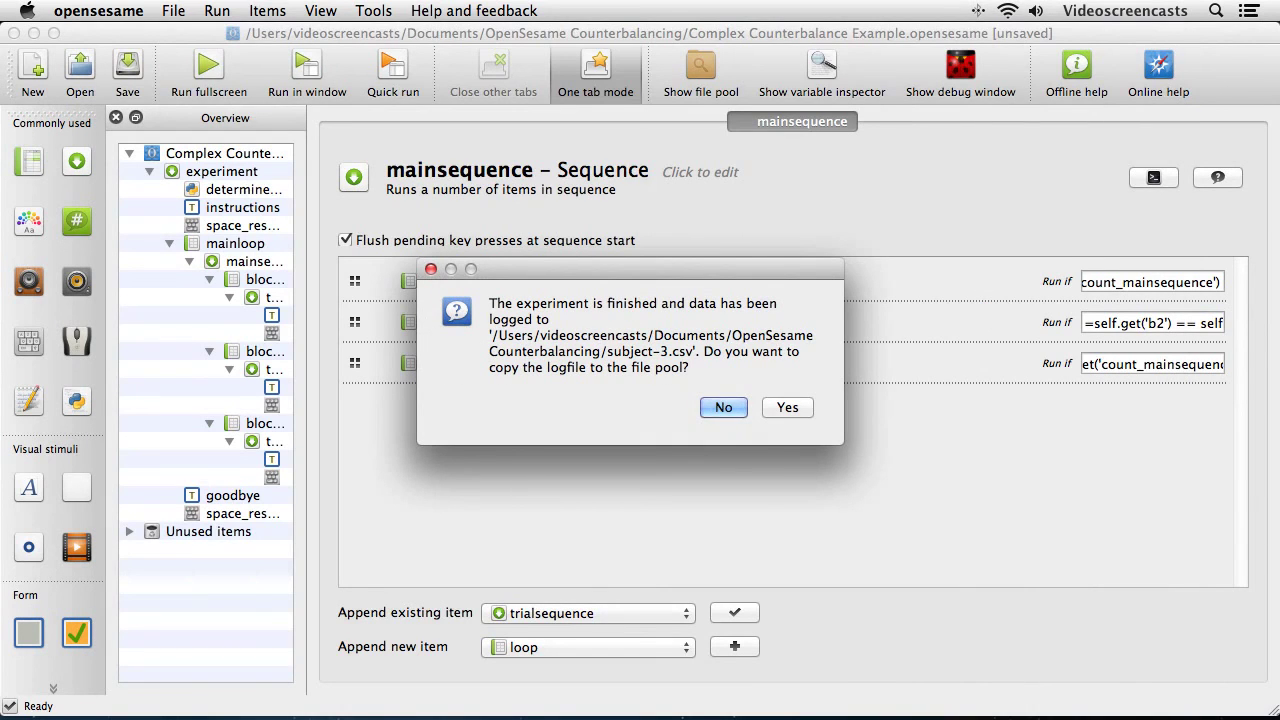
pyautogui.click(713, 408)
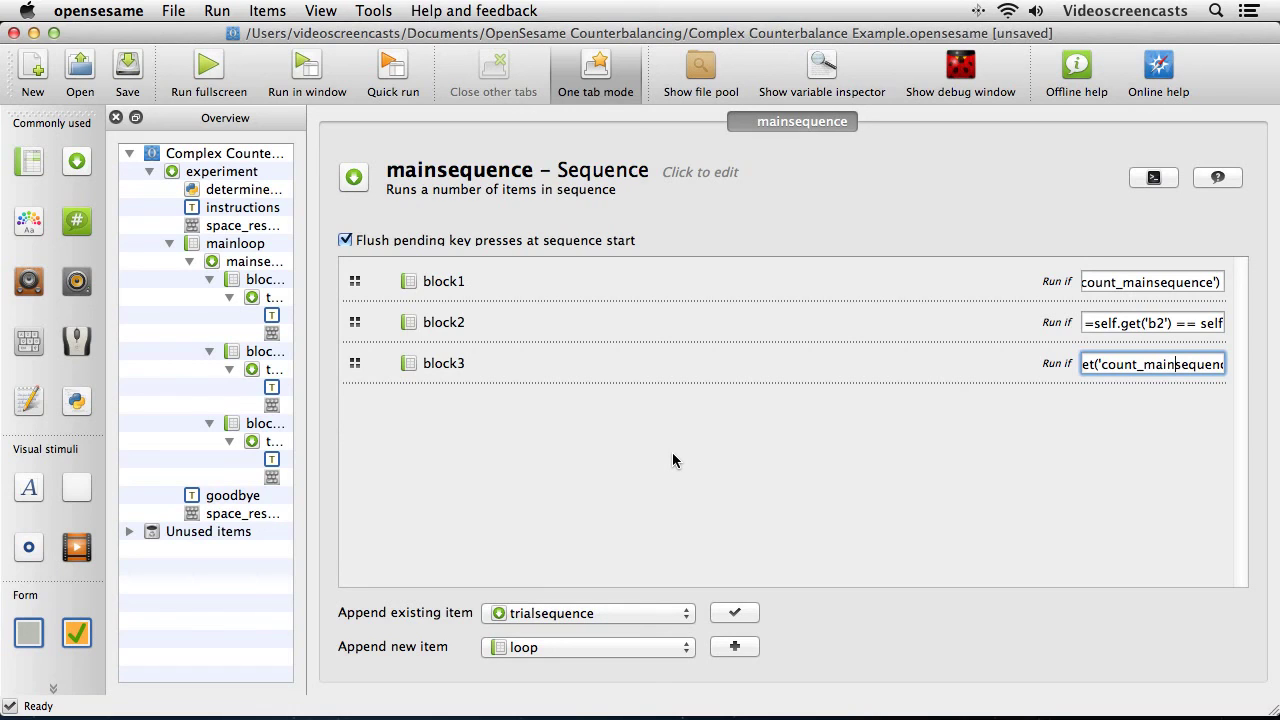
# Step: Show the variable inspector to check count_mainsequence, and open the determine_block_order inline script
pyautogui.click(820, 80)
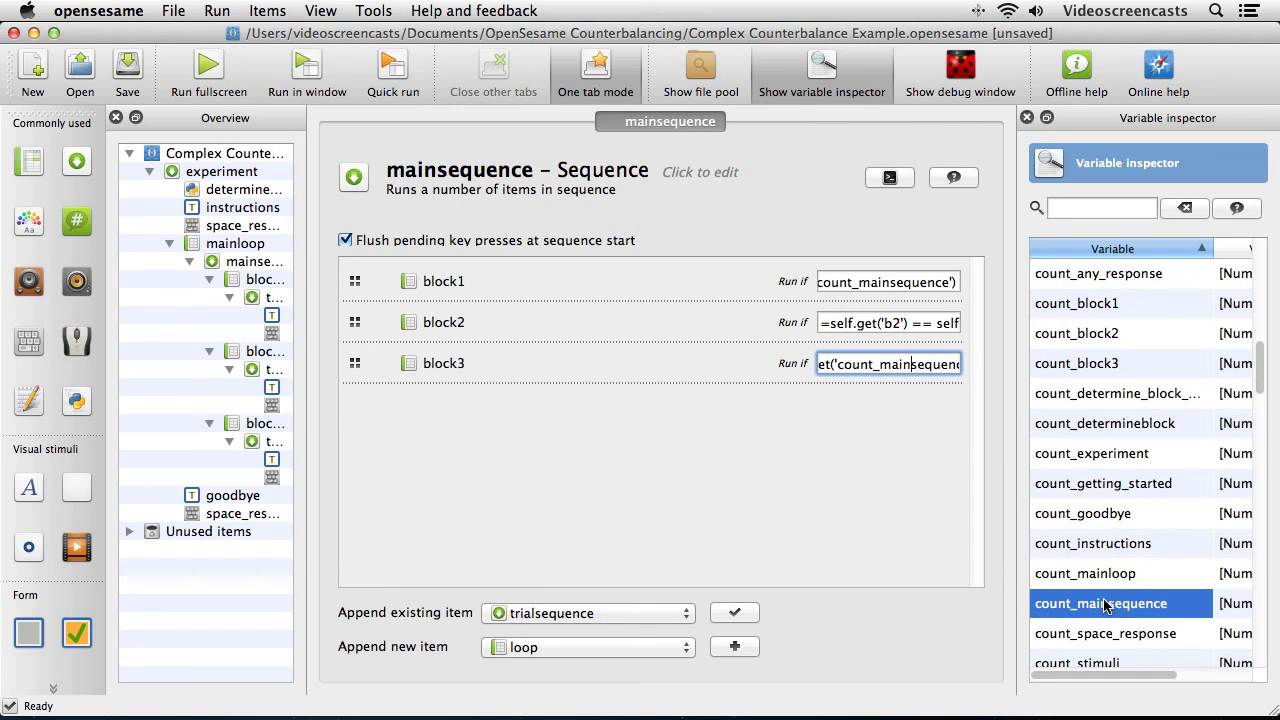
pyautogui.click(216, 192)
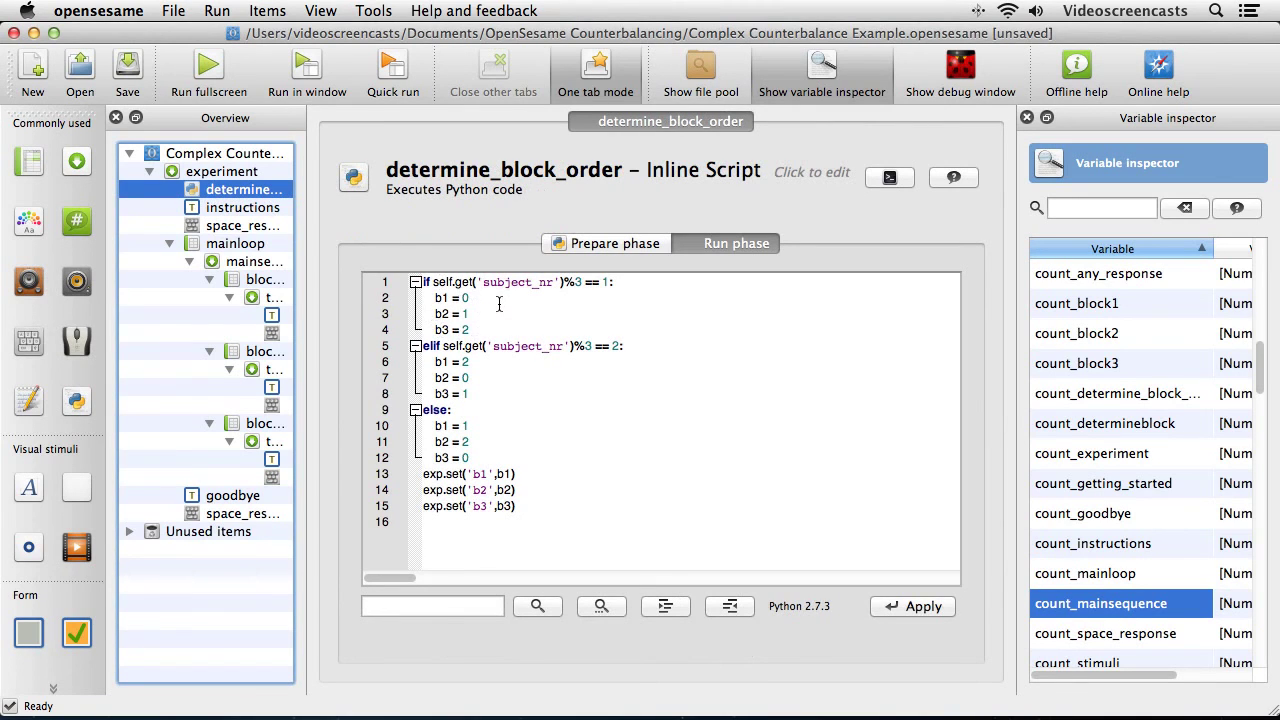